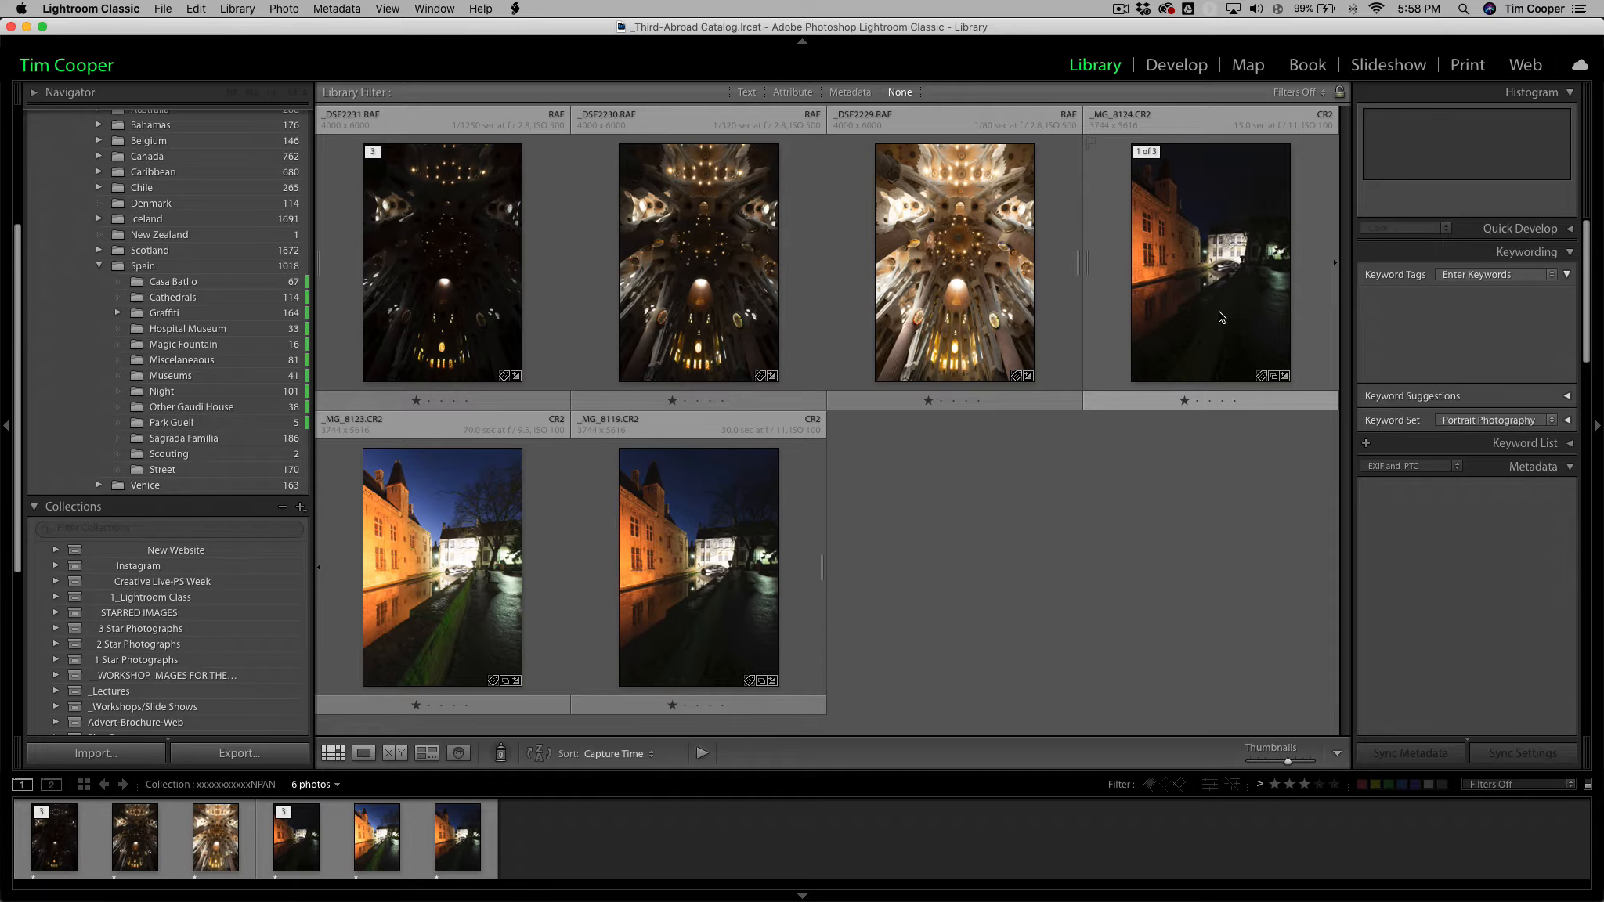
View the night canal photos _MG_8123.CR2 and _MG_8124.CR2 one after the other at full size.
click(478, 531)
double_click(478, 531)
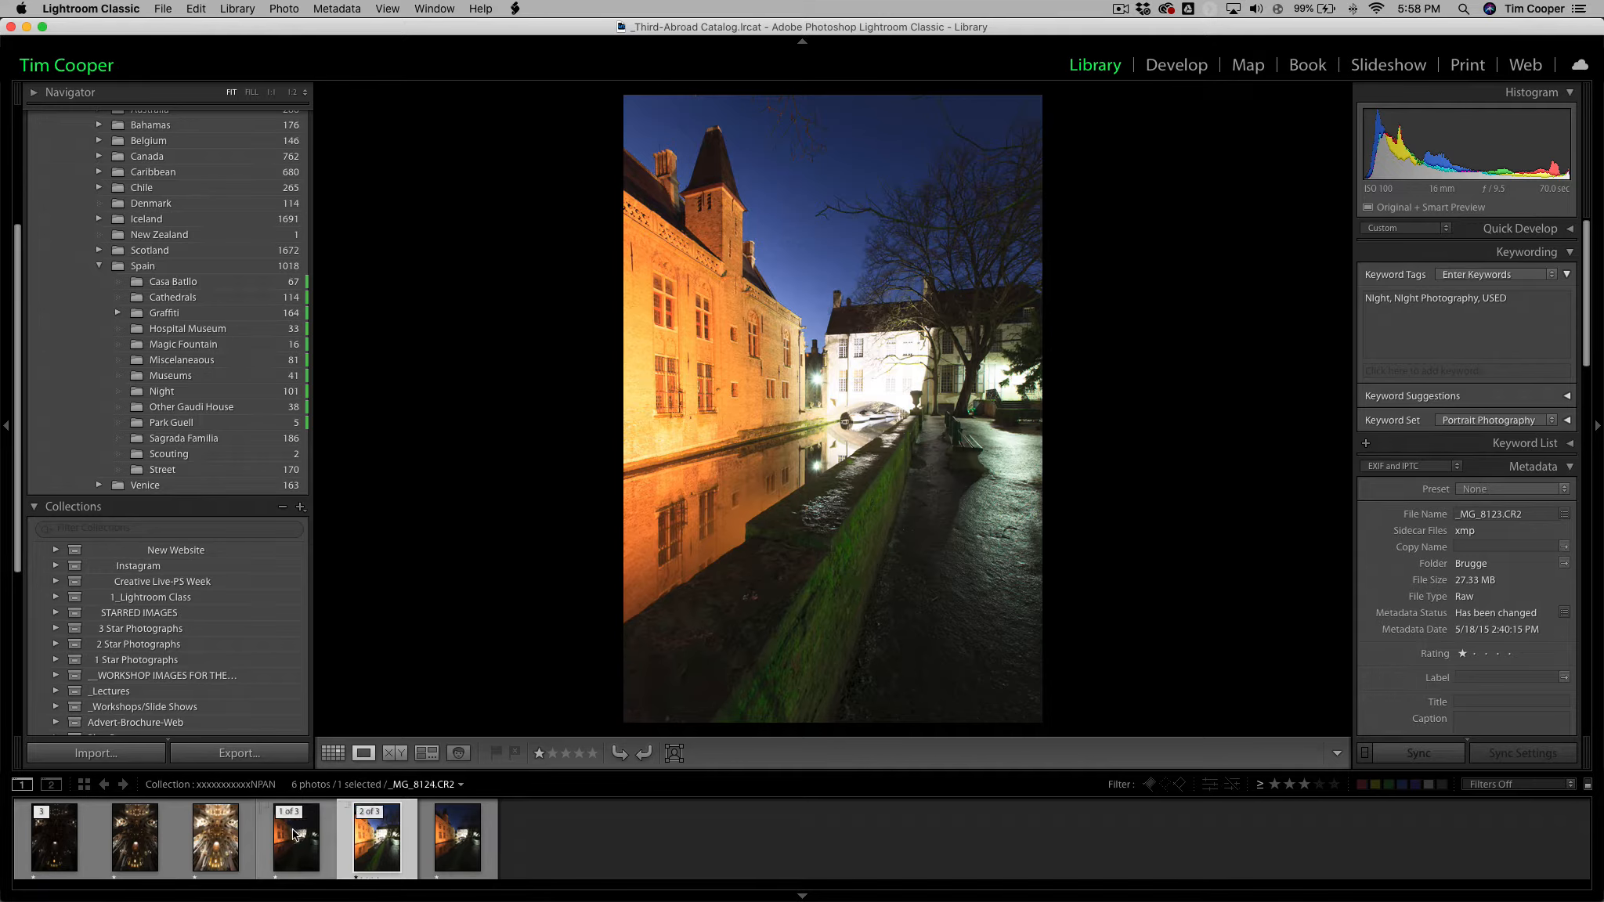
click(296, 834)
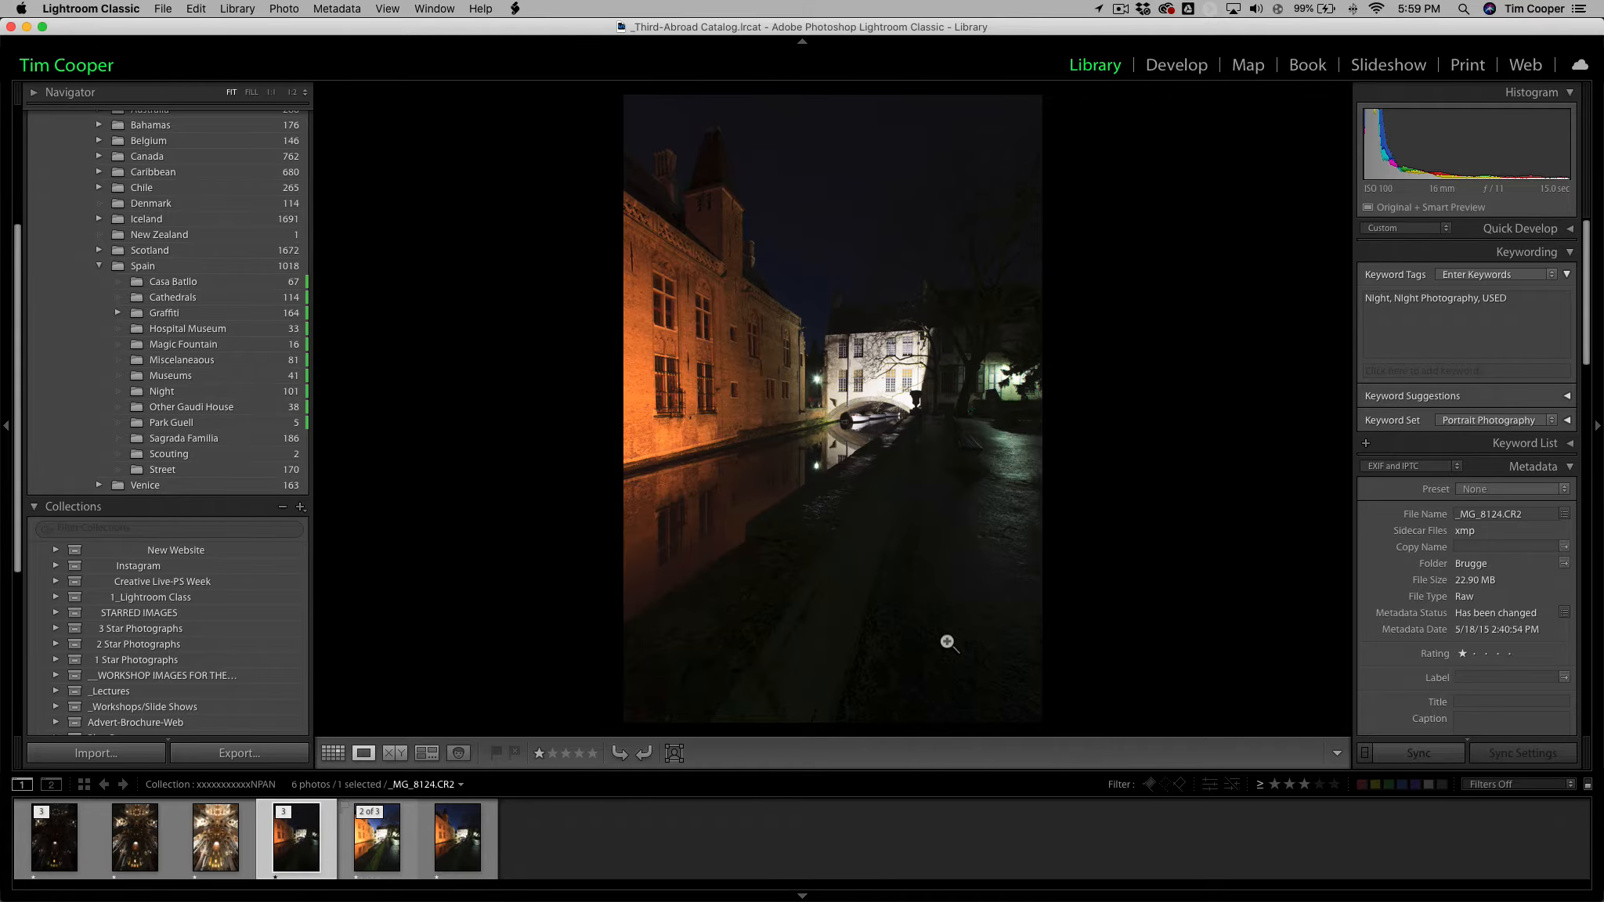
Select the three night canal exposures, compare them side by side in Survey view, and return to the grid.
shift+click(443, 846)
key(n)
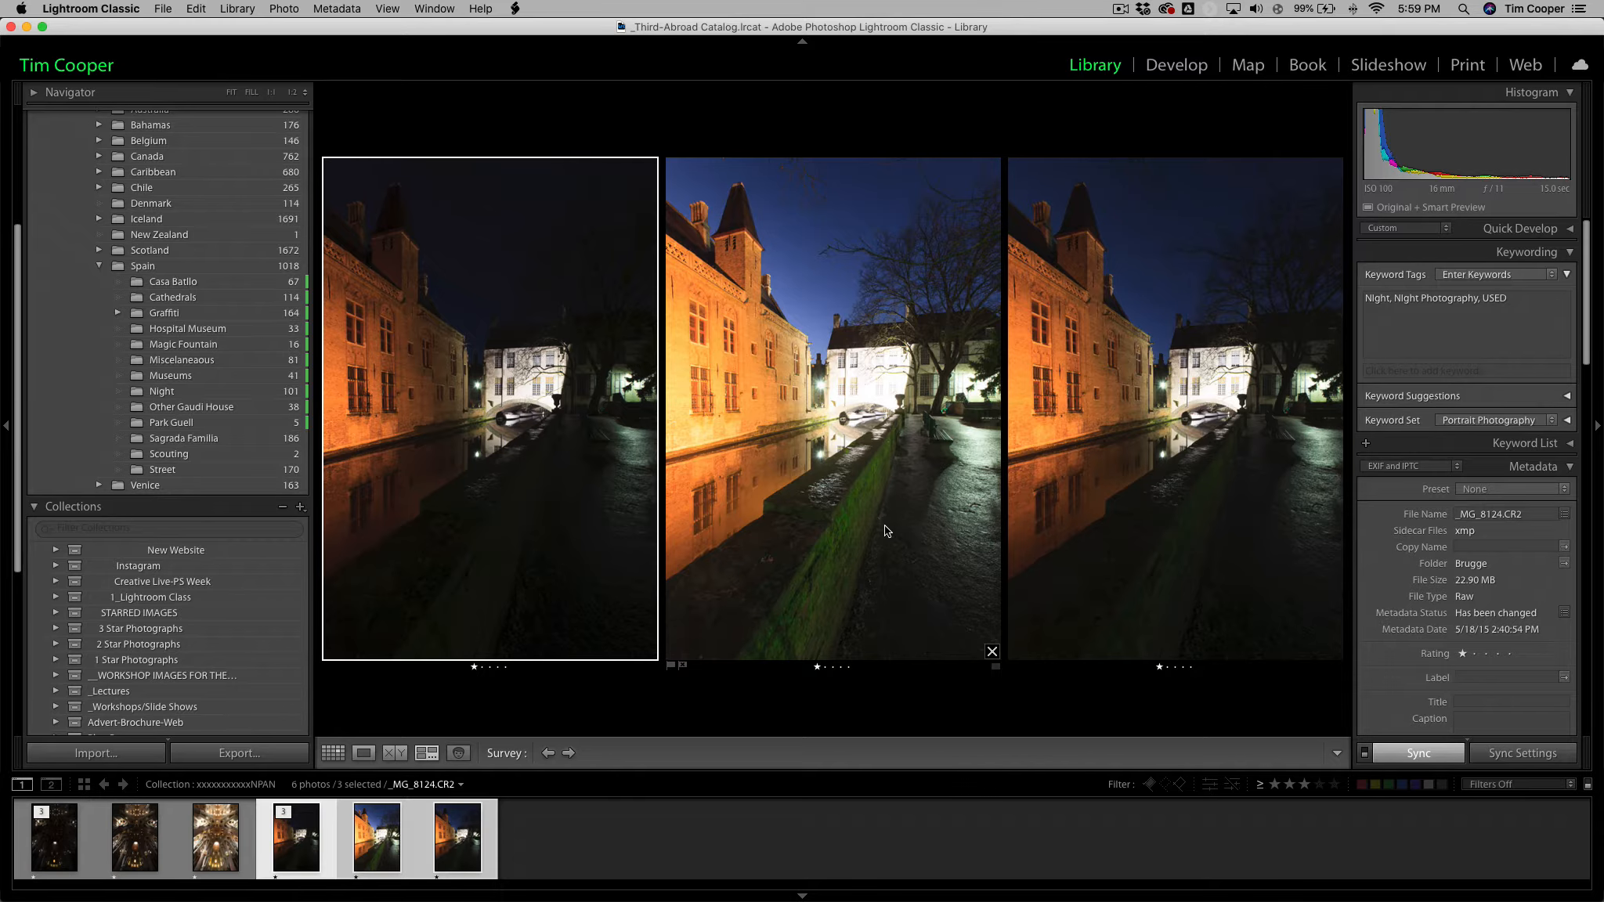
click(700, 463)
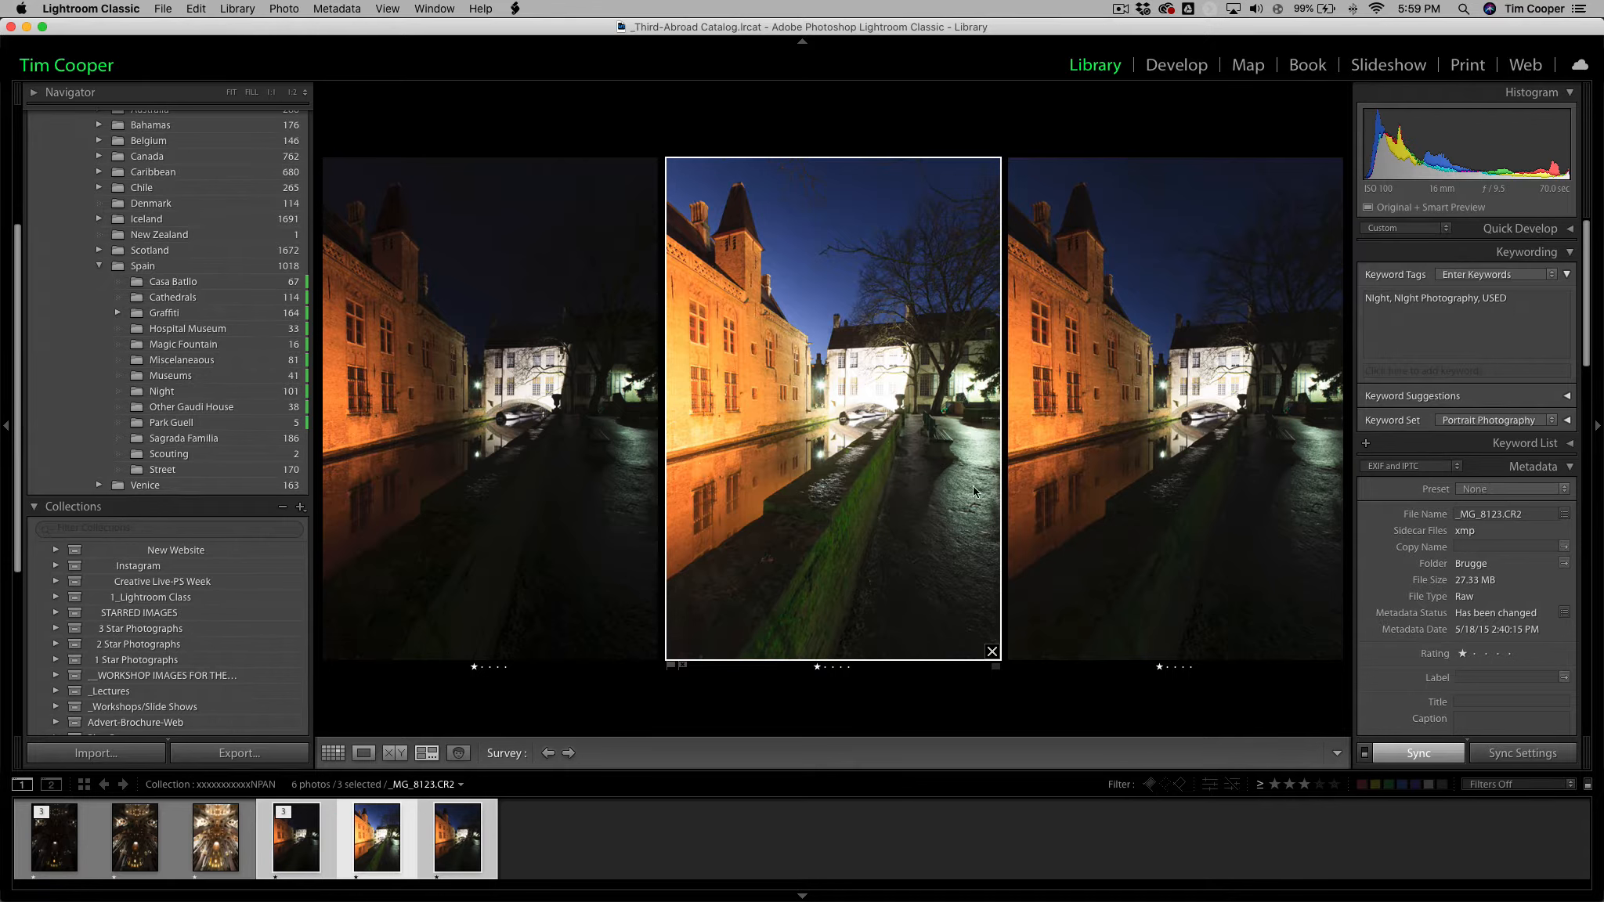
click(541, 405)
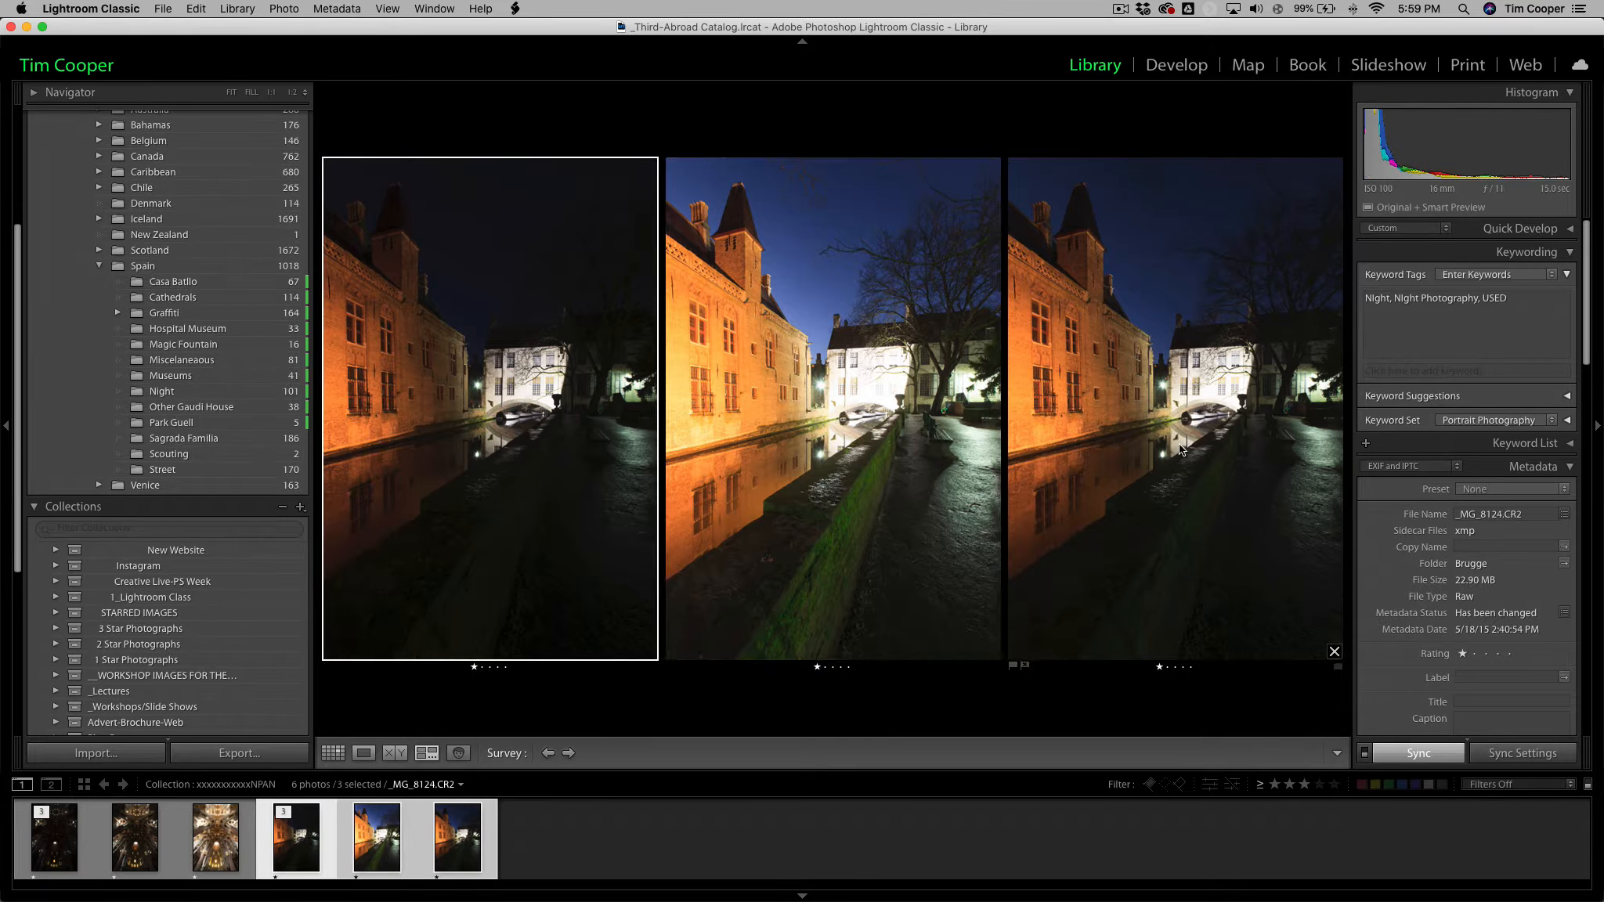
click(916, 489)
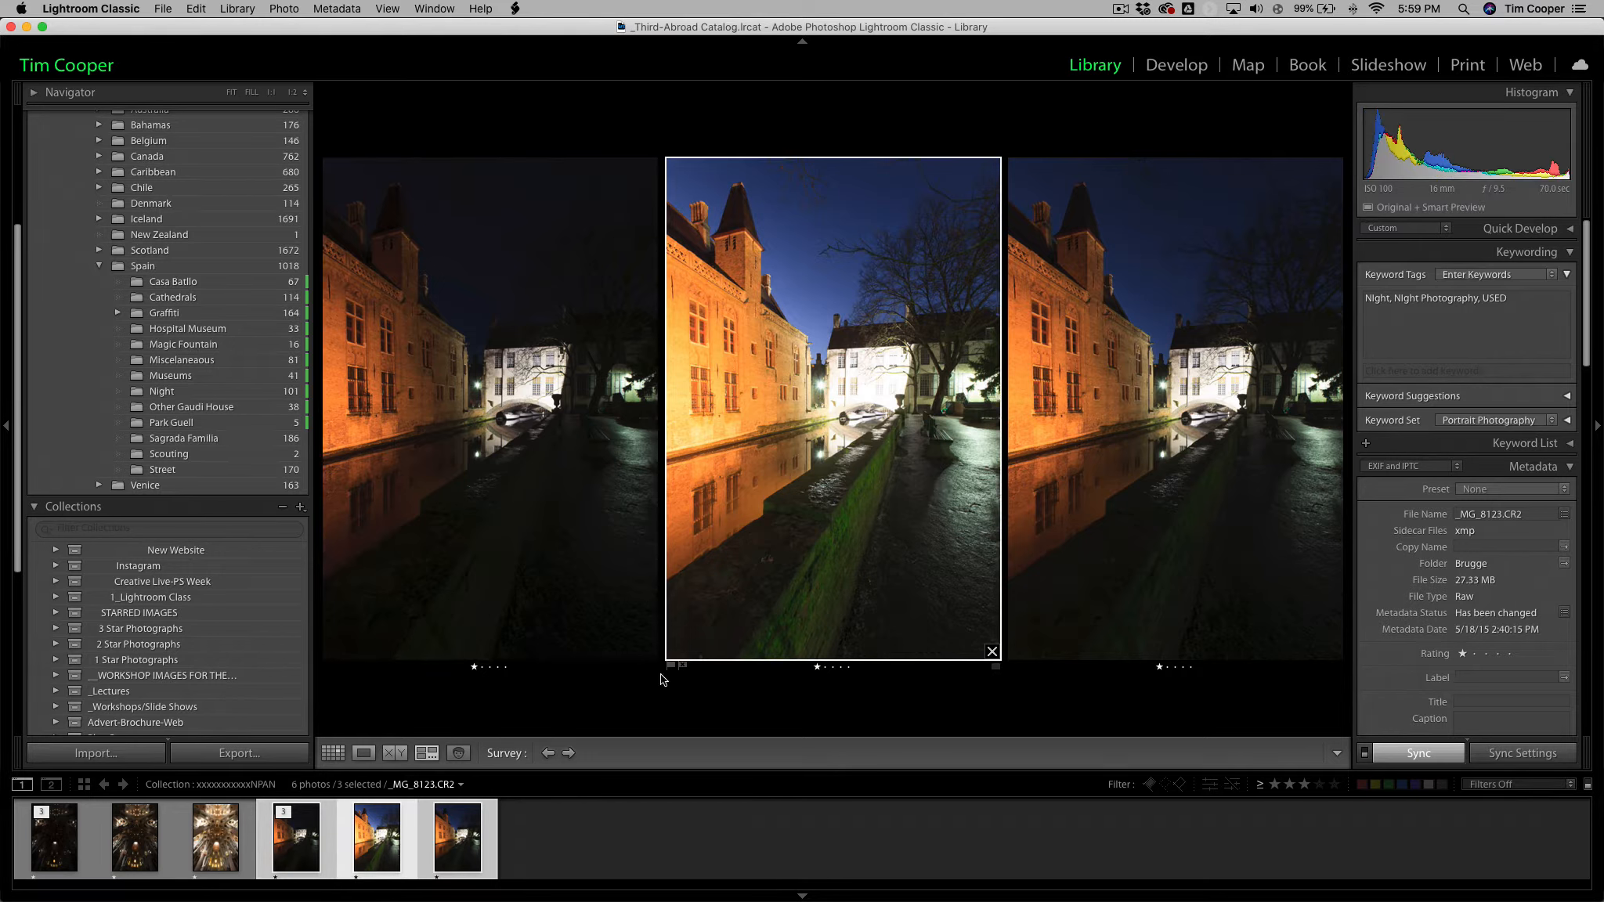
click(473, 837)
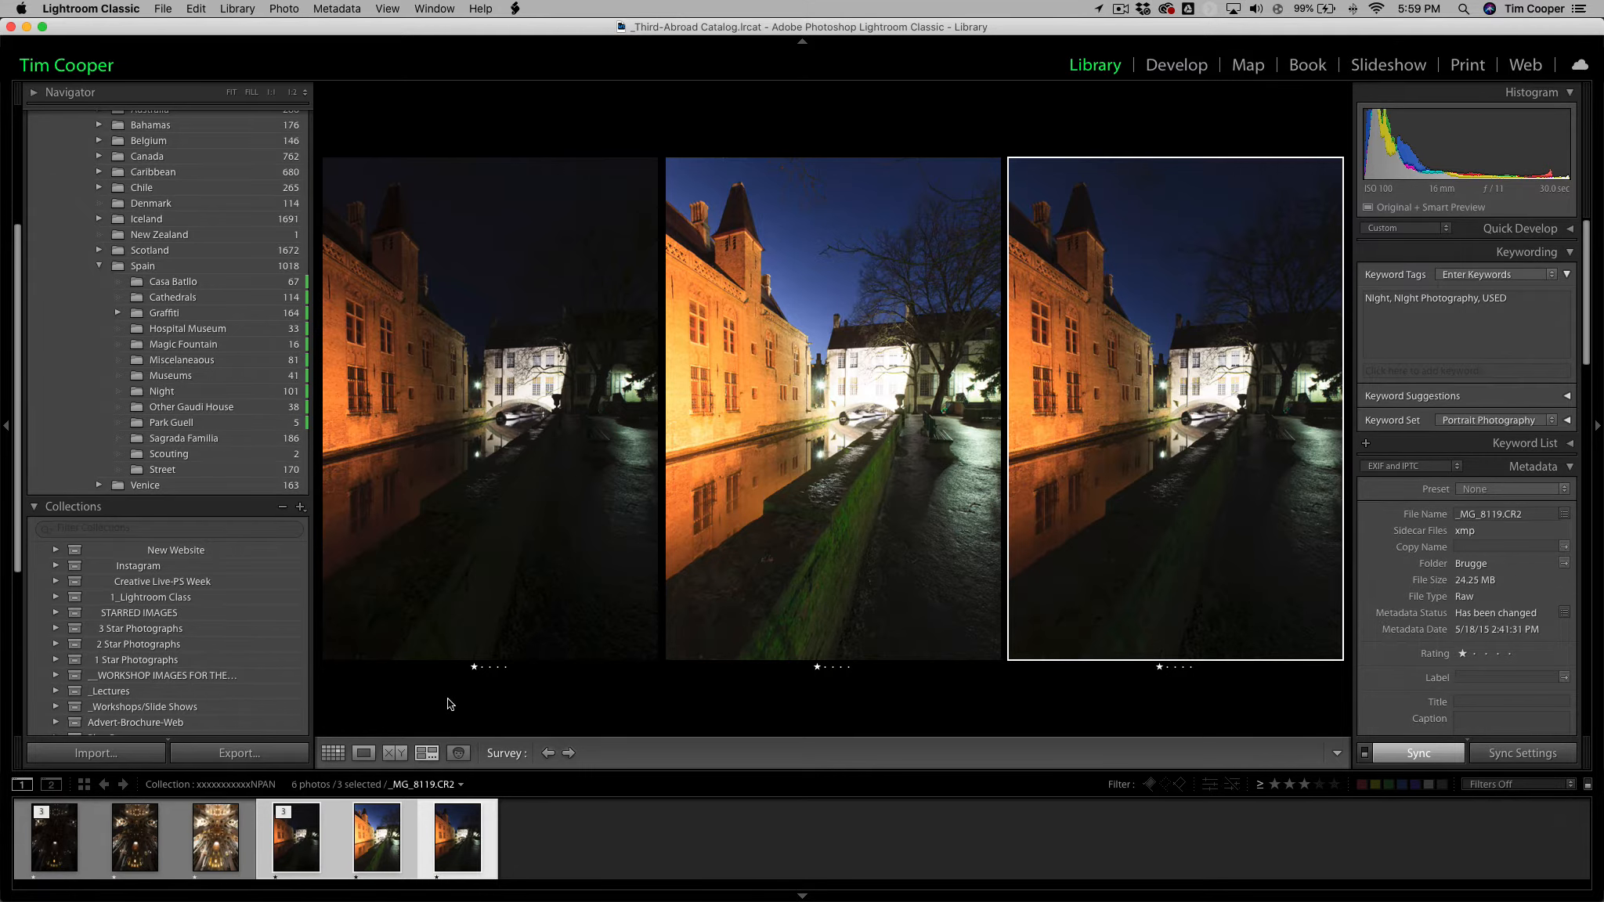
key(g)
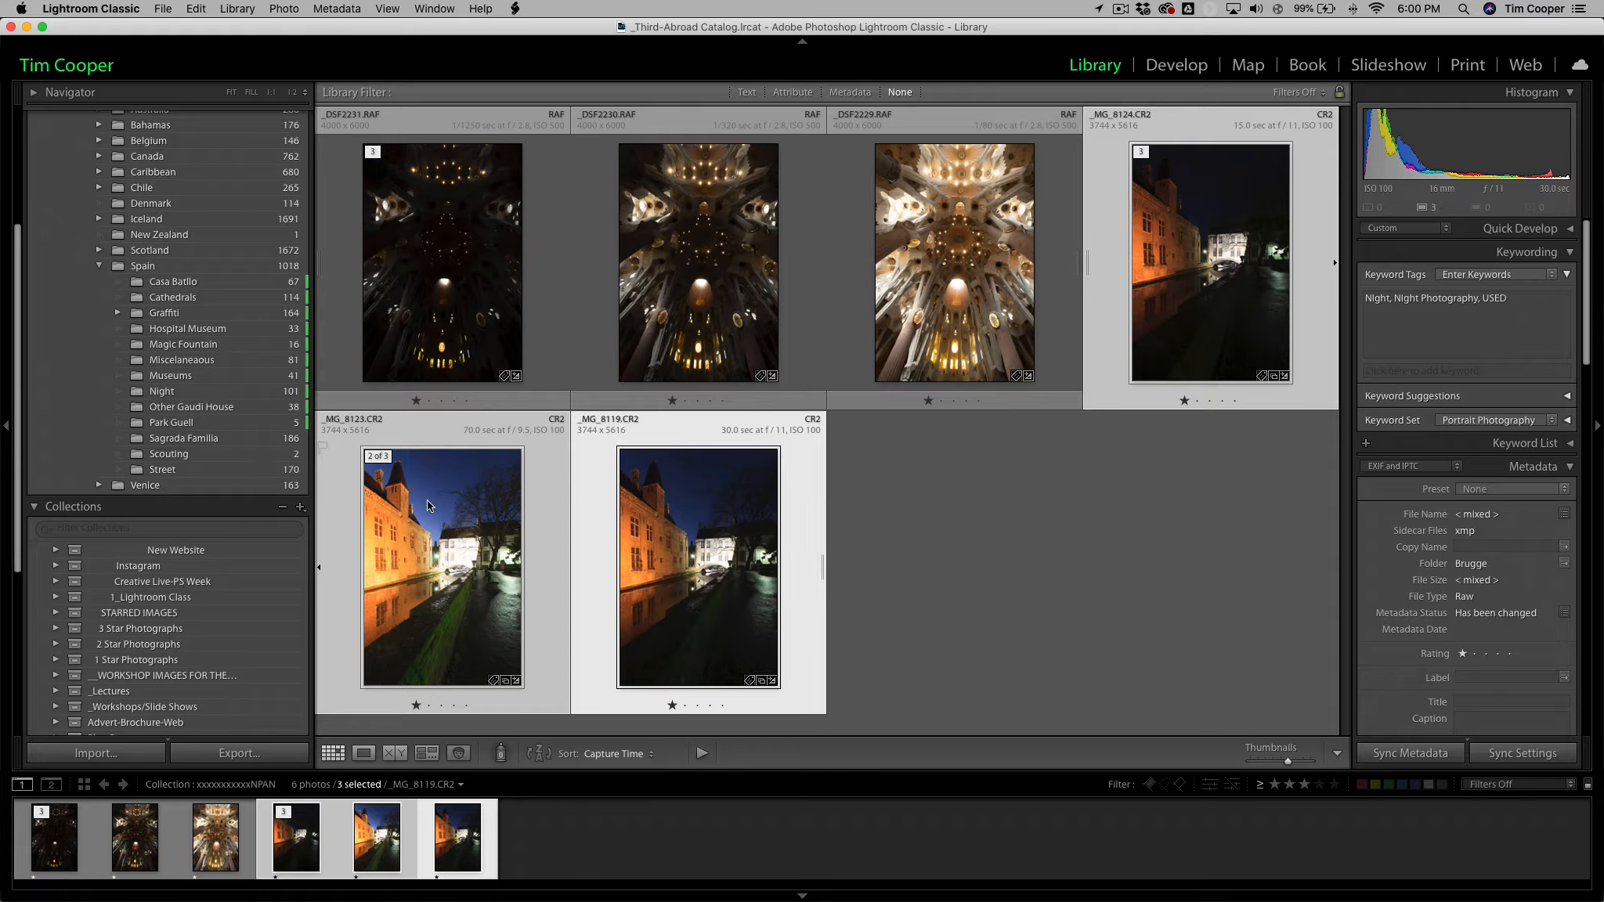
Inspect _MG_8123.CR2 and _MG_8119.CR2 individually in Loupe view with all three exposures still selected, and return to the grid.
double_click(472, 602)
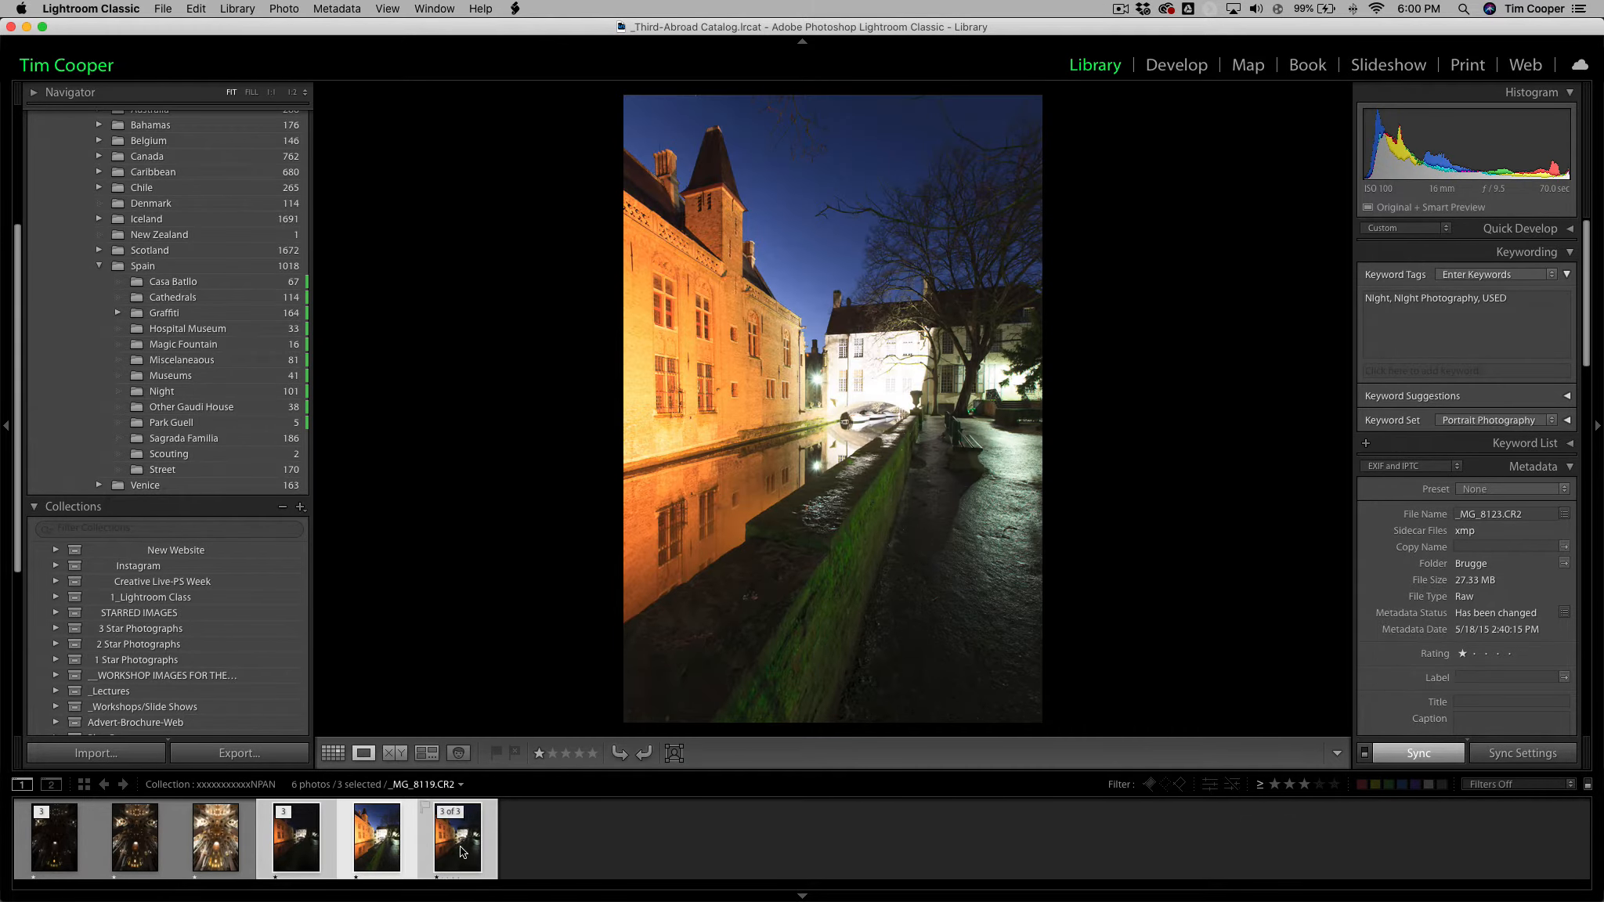
click(462, 852)
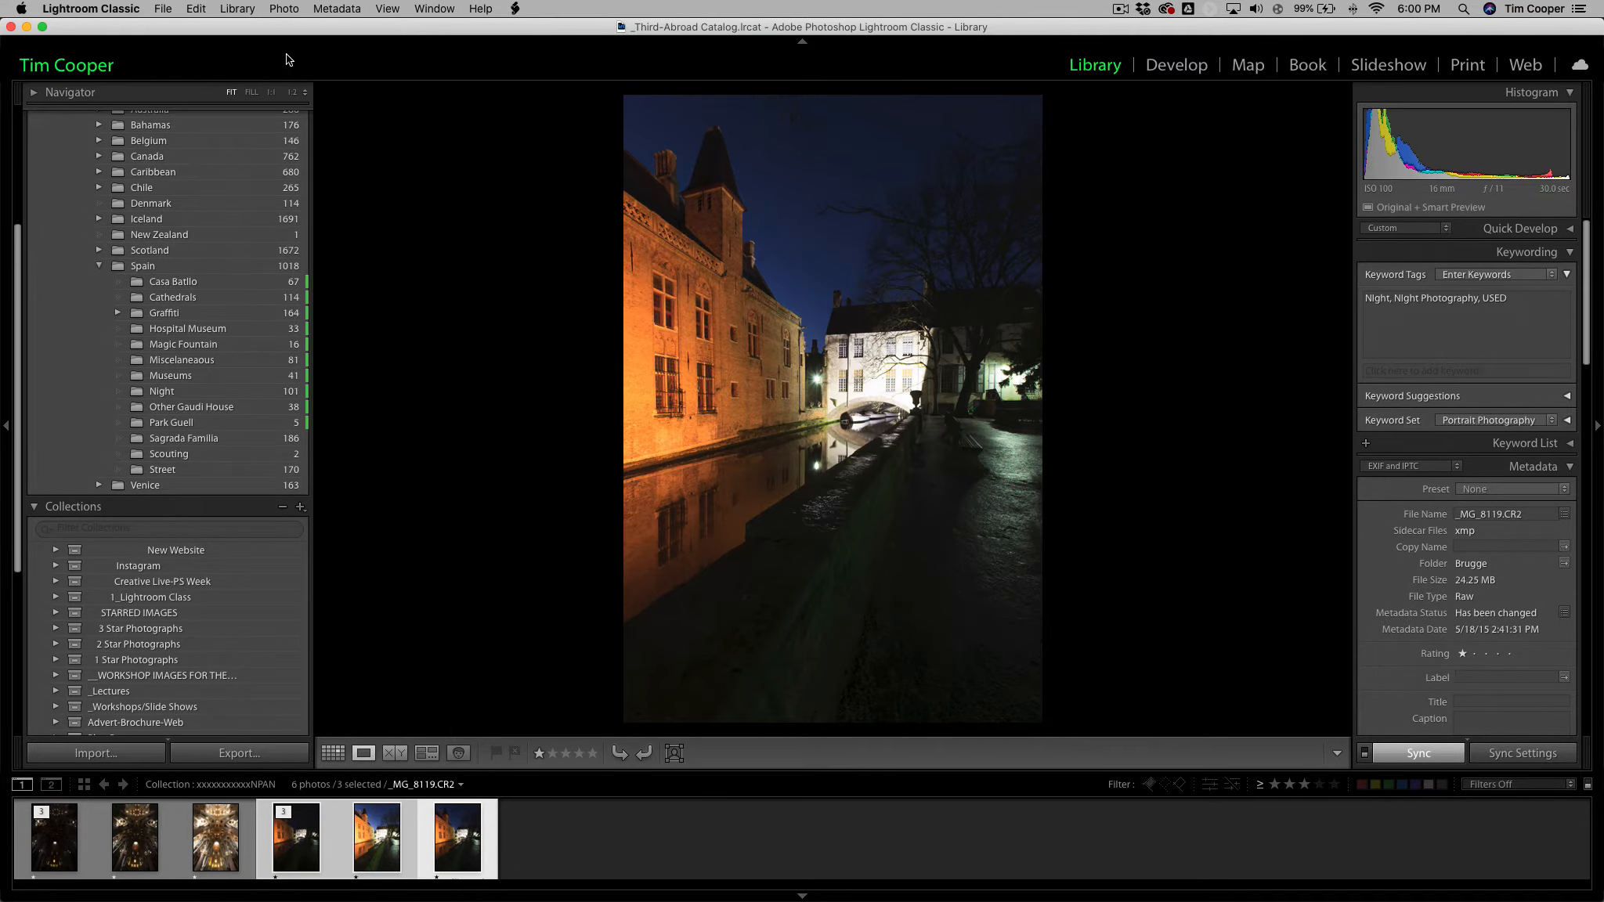
key(g)
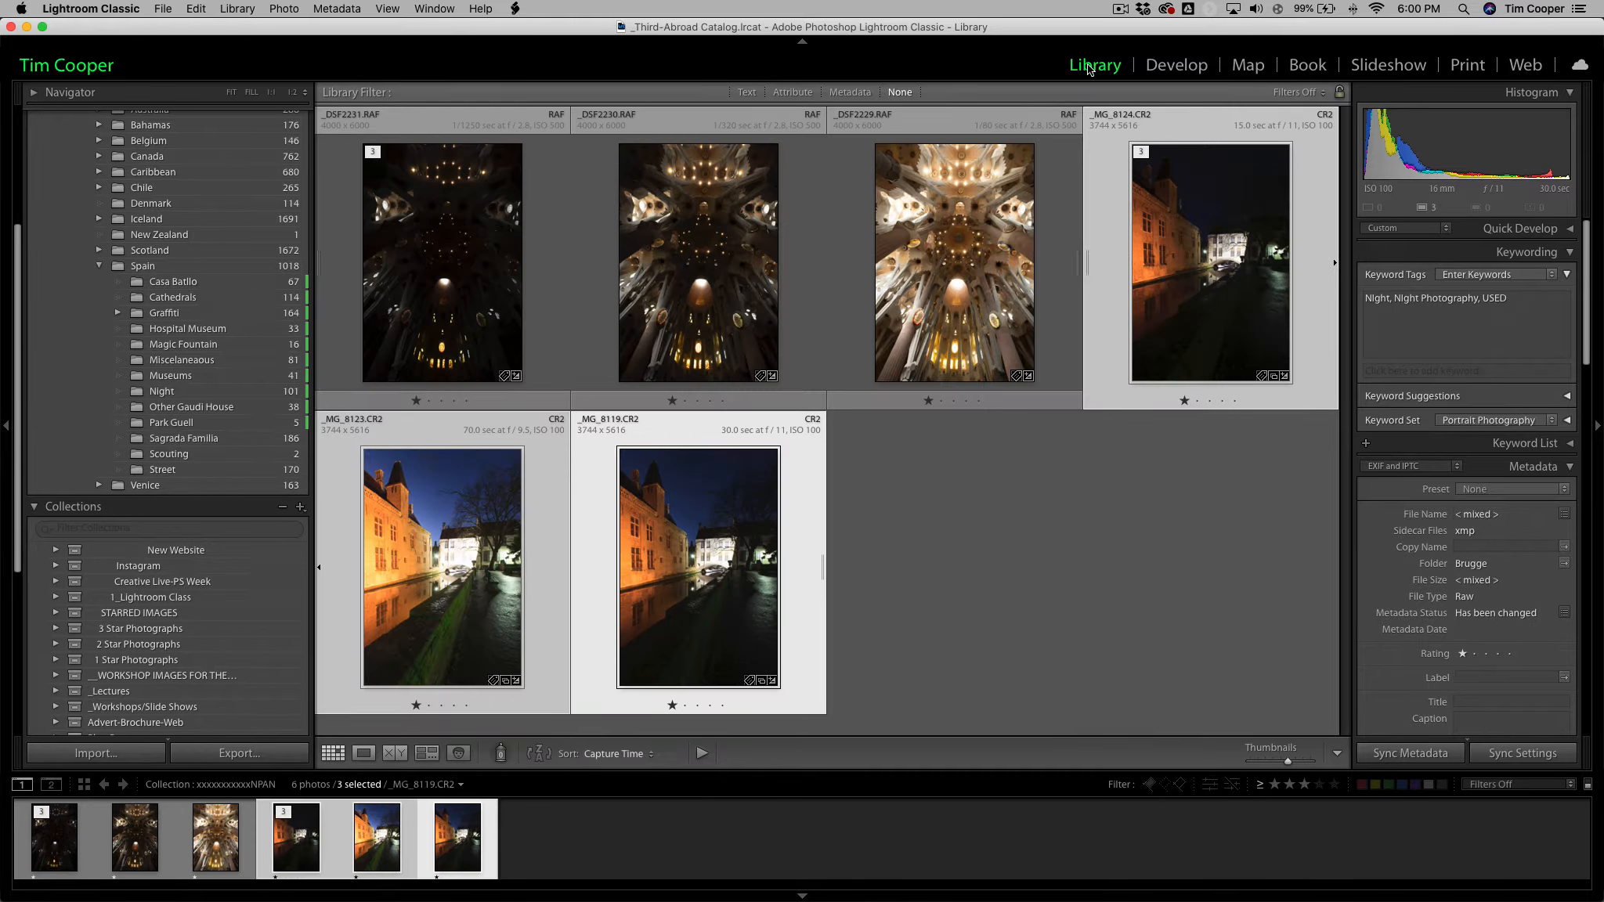
click(285, 7)
mouse_move(312, 157)
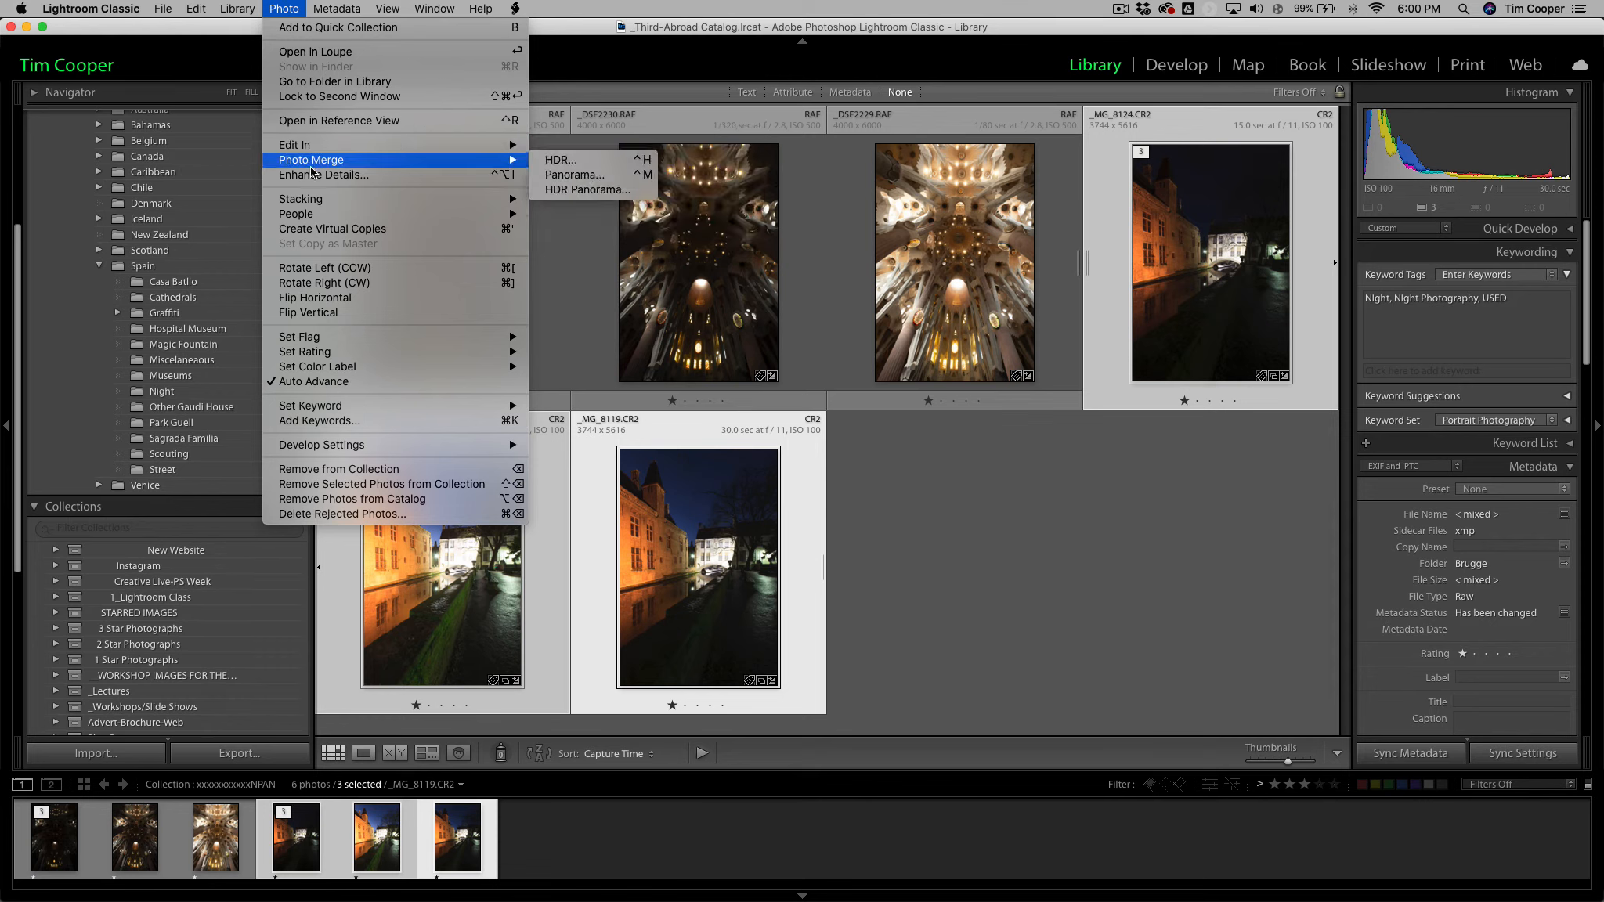
mouse_move(365, 142)
click(591, 274)
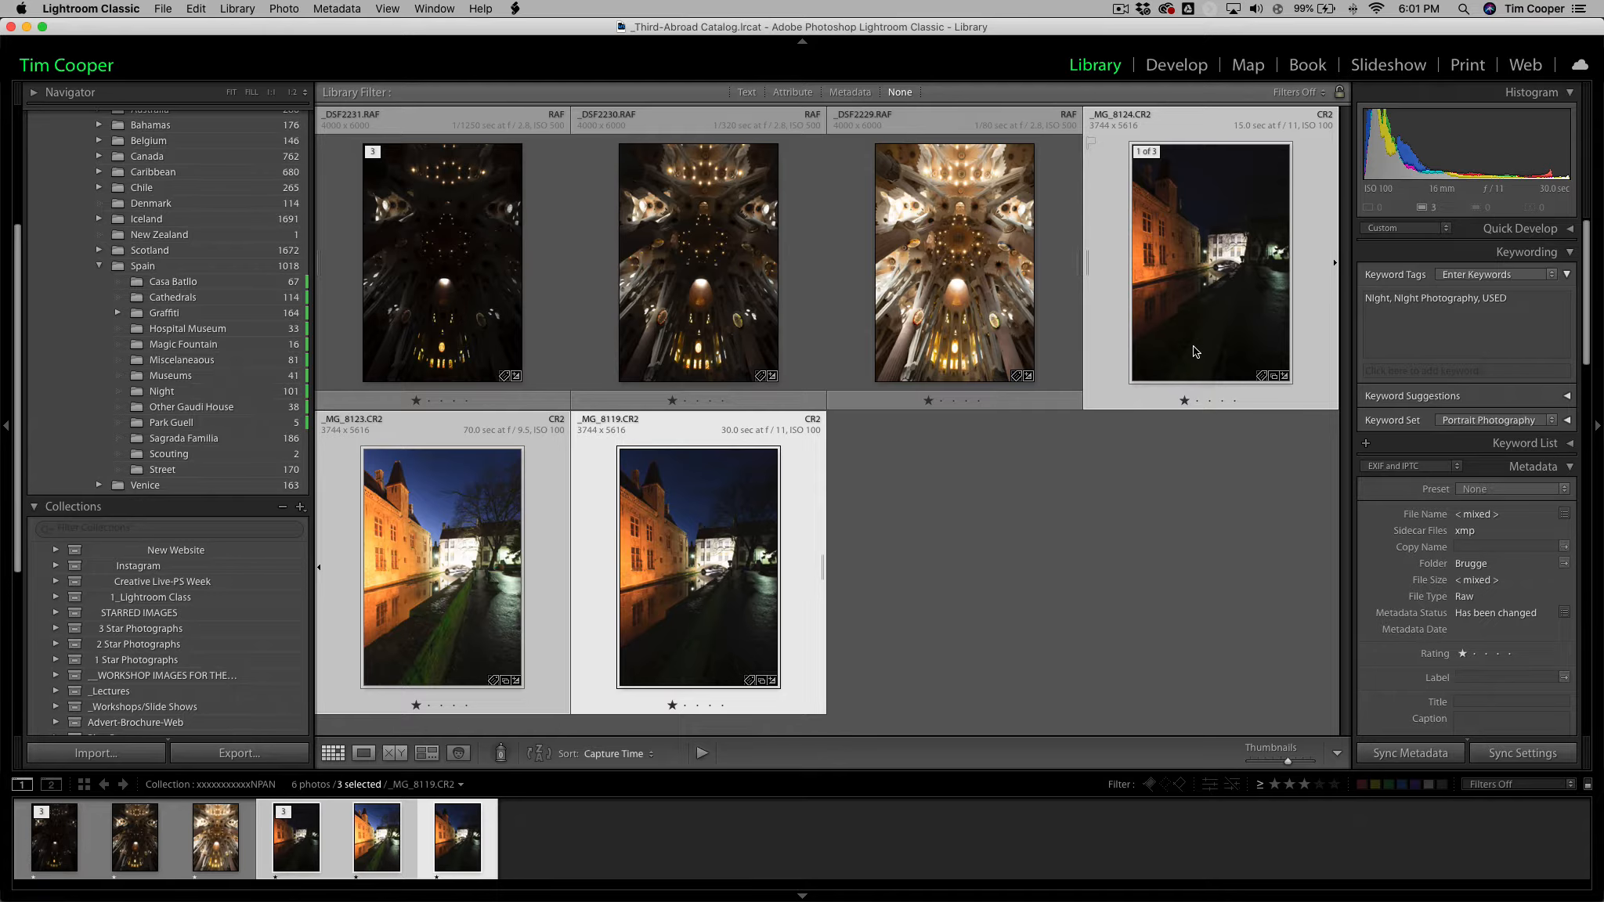
Open _MG_8119.CR2 in the Develop module and examine its Basic and Lens Corrections settings.
click(1177, 65)
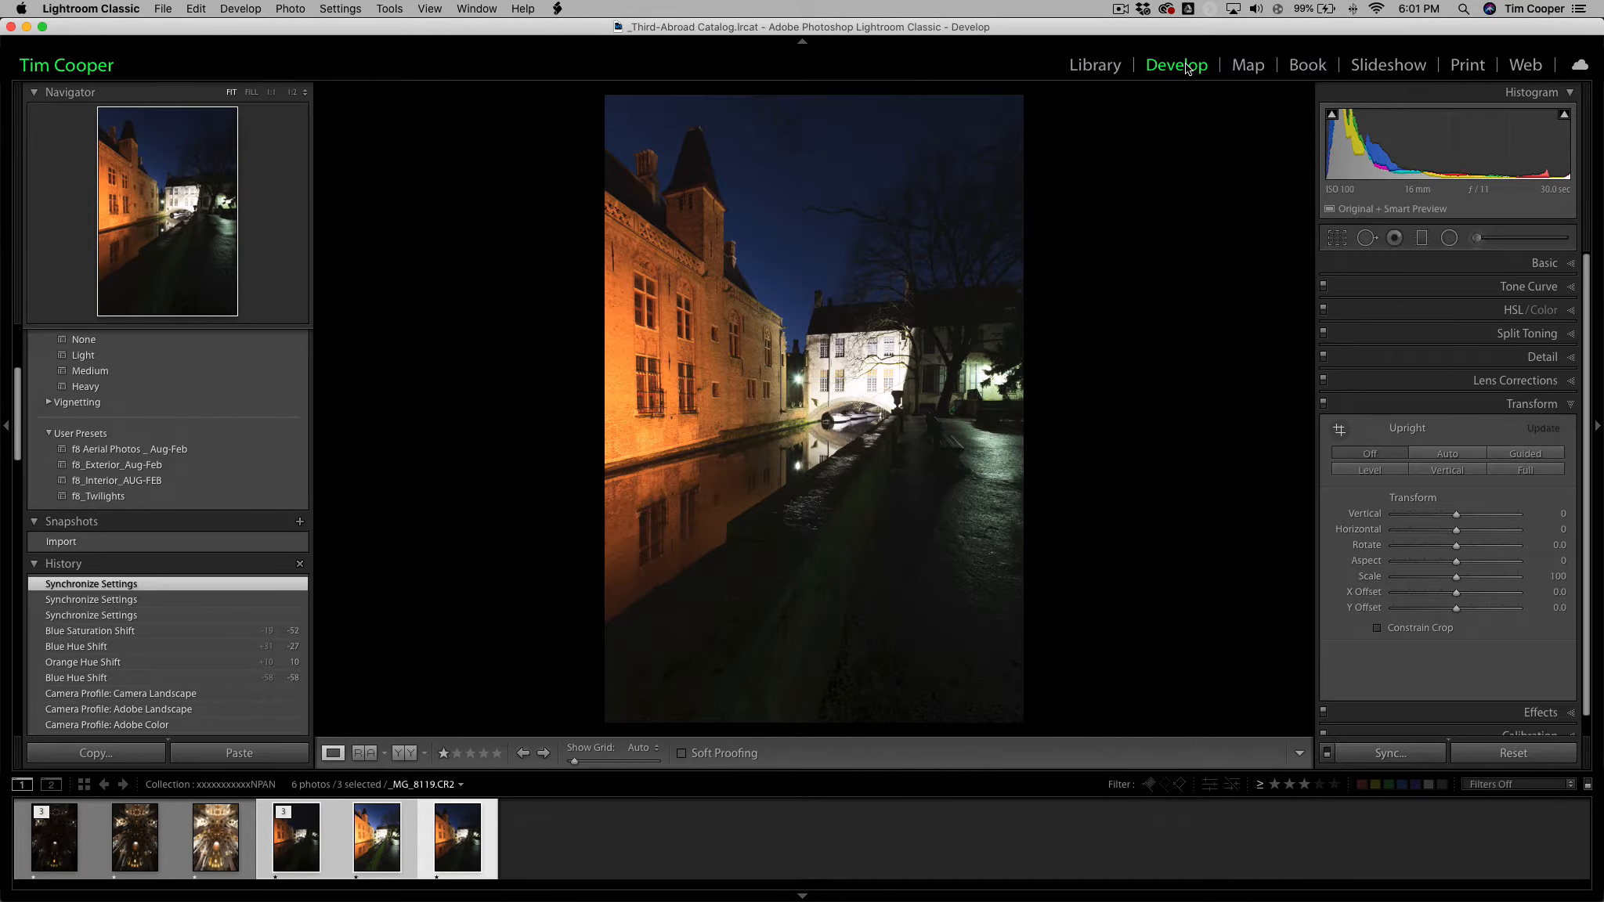
click(1569, 264)
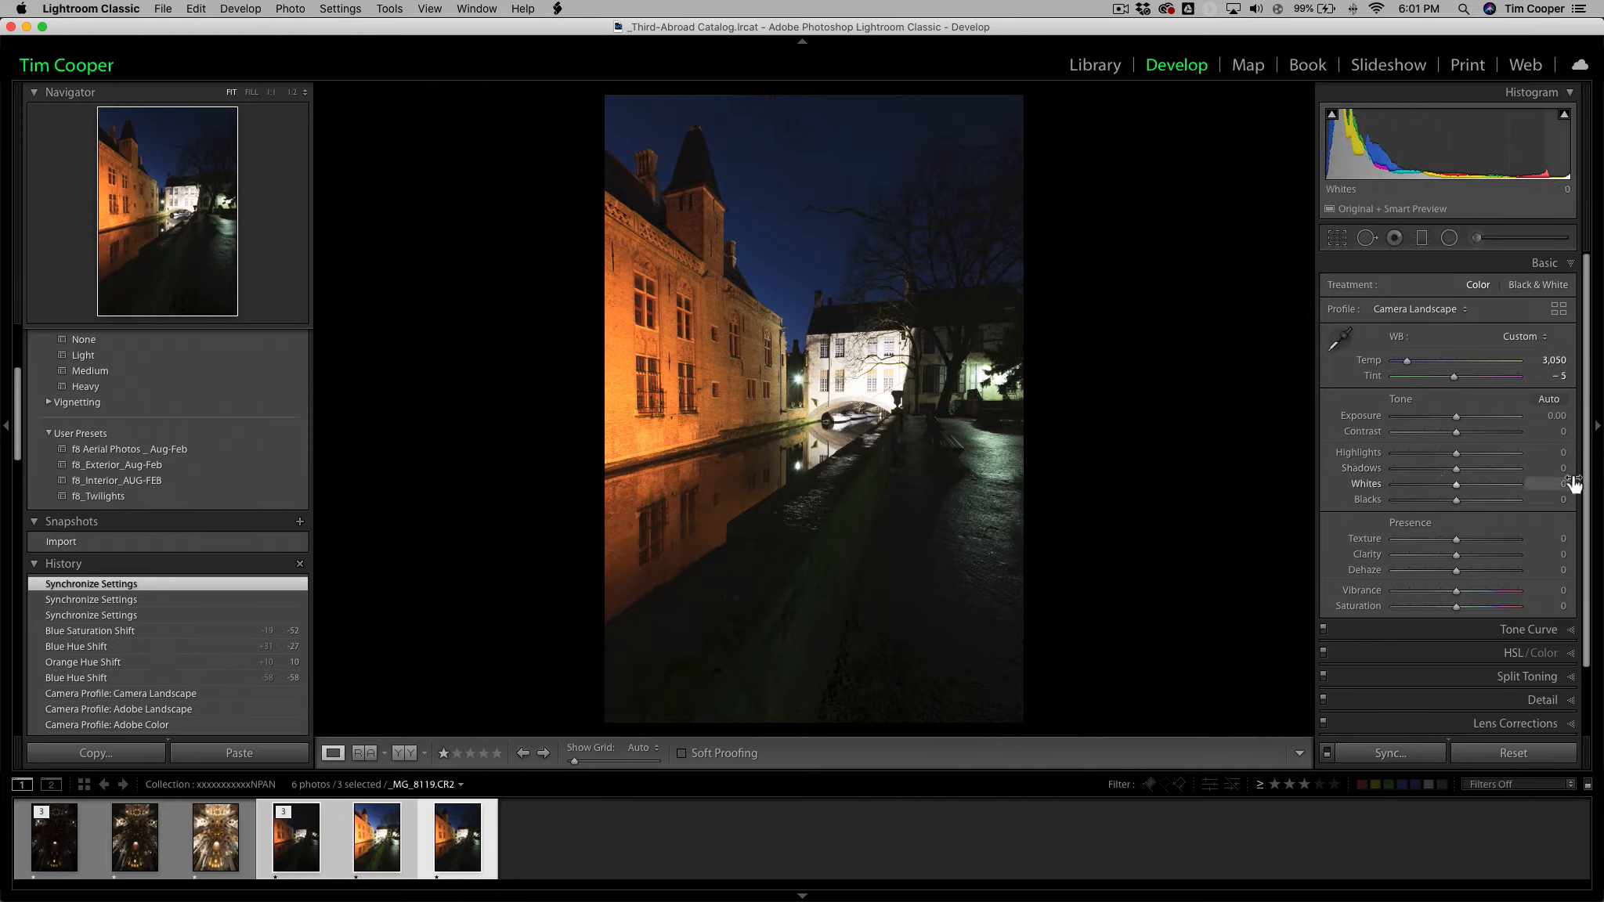
scroll(1587, 491, down, 3)
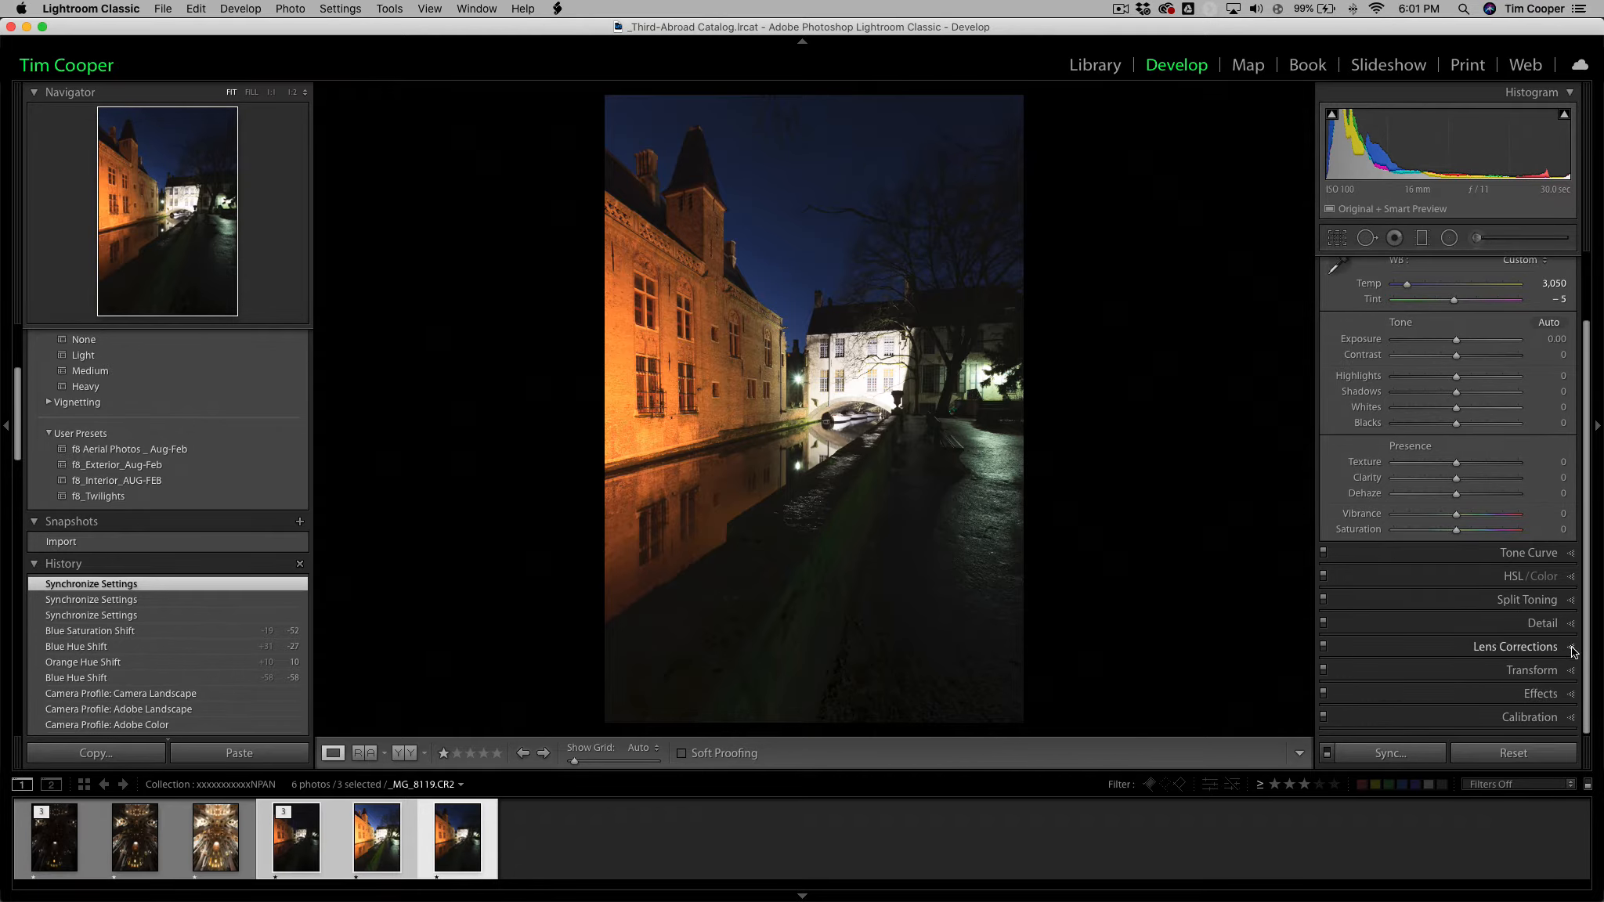
click(1573, 650)
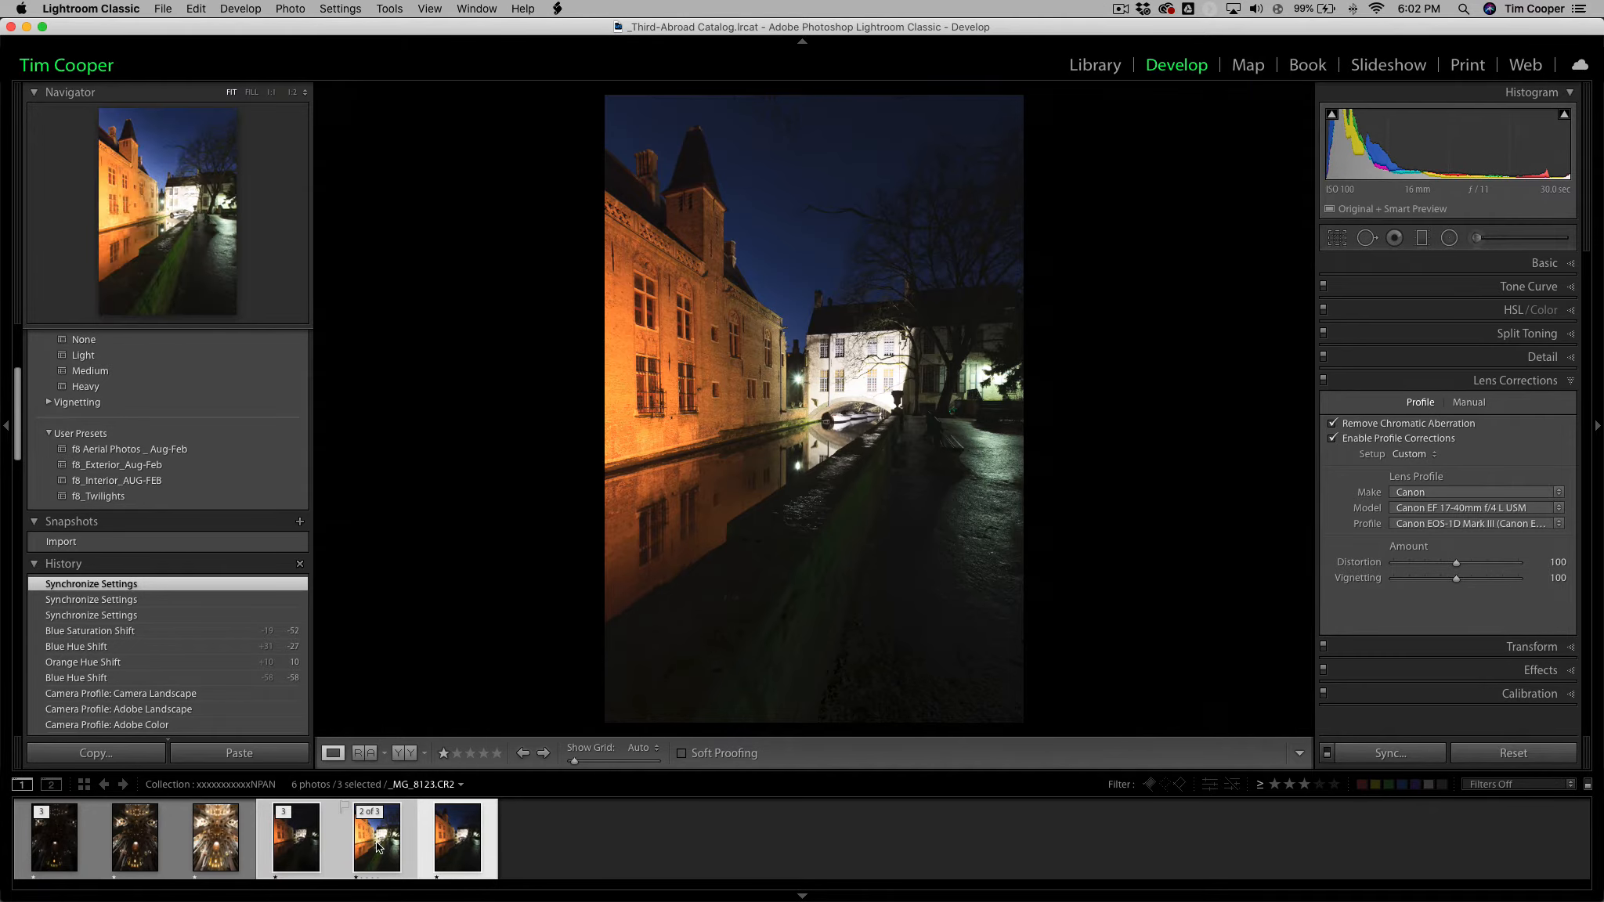
Synchronize all available develop settings from _MG_8119.CR2 to the other two selected exposures and check the result on _MG_8124.CR2.
click(1392, 755)
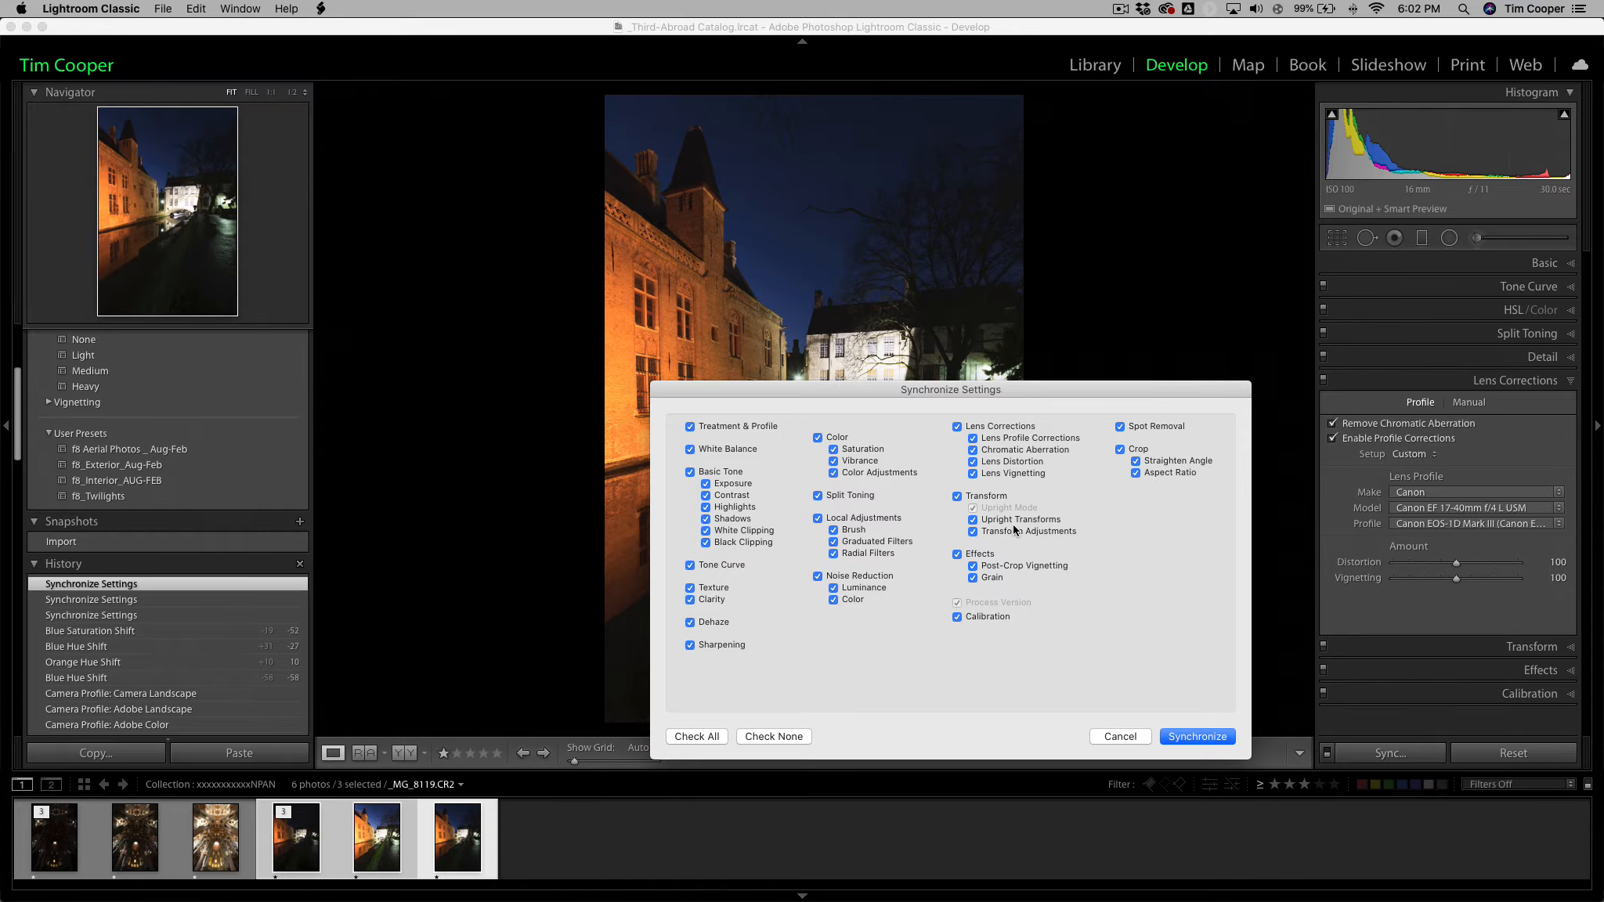
click(1210, 737)
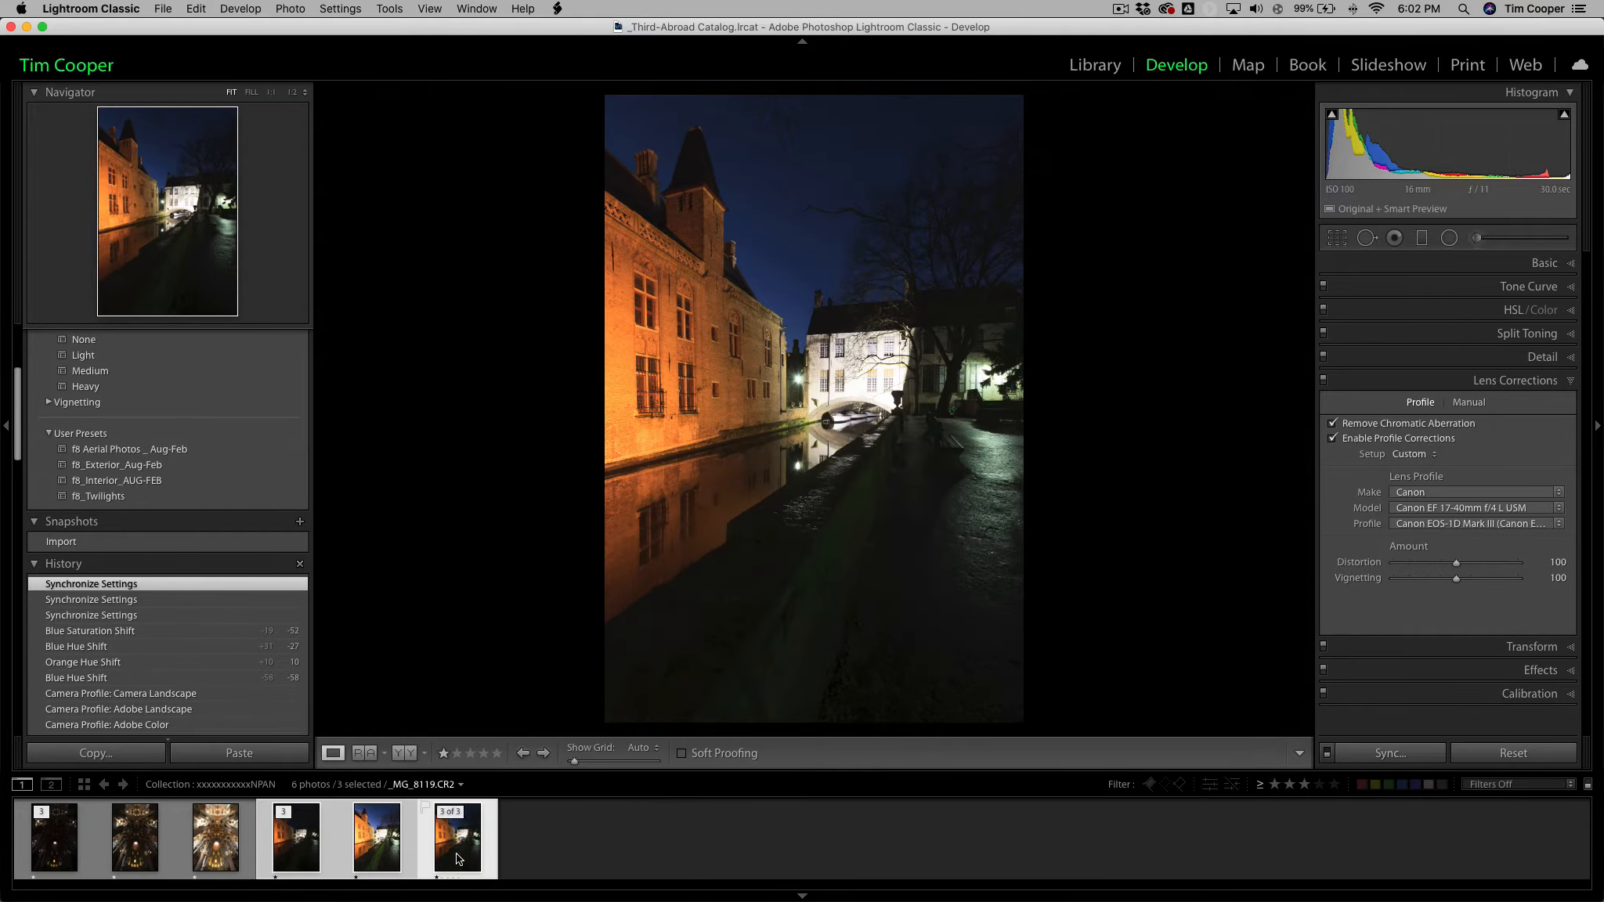
click(312, 839)
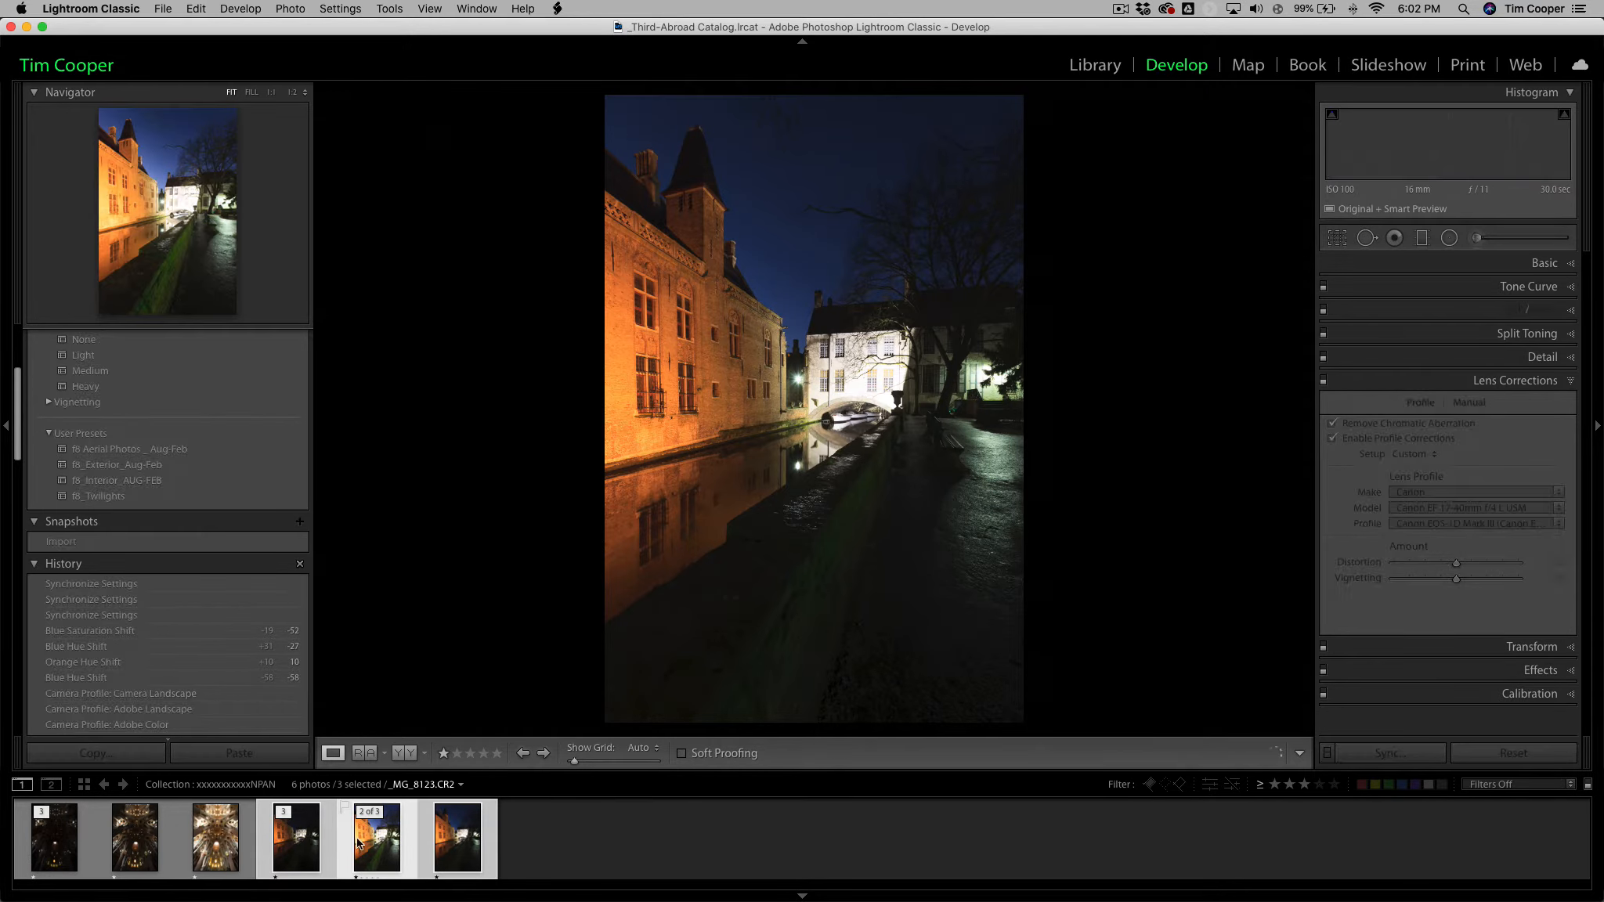
click(313, 839)
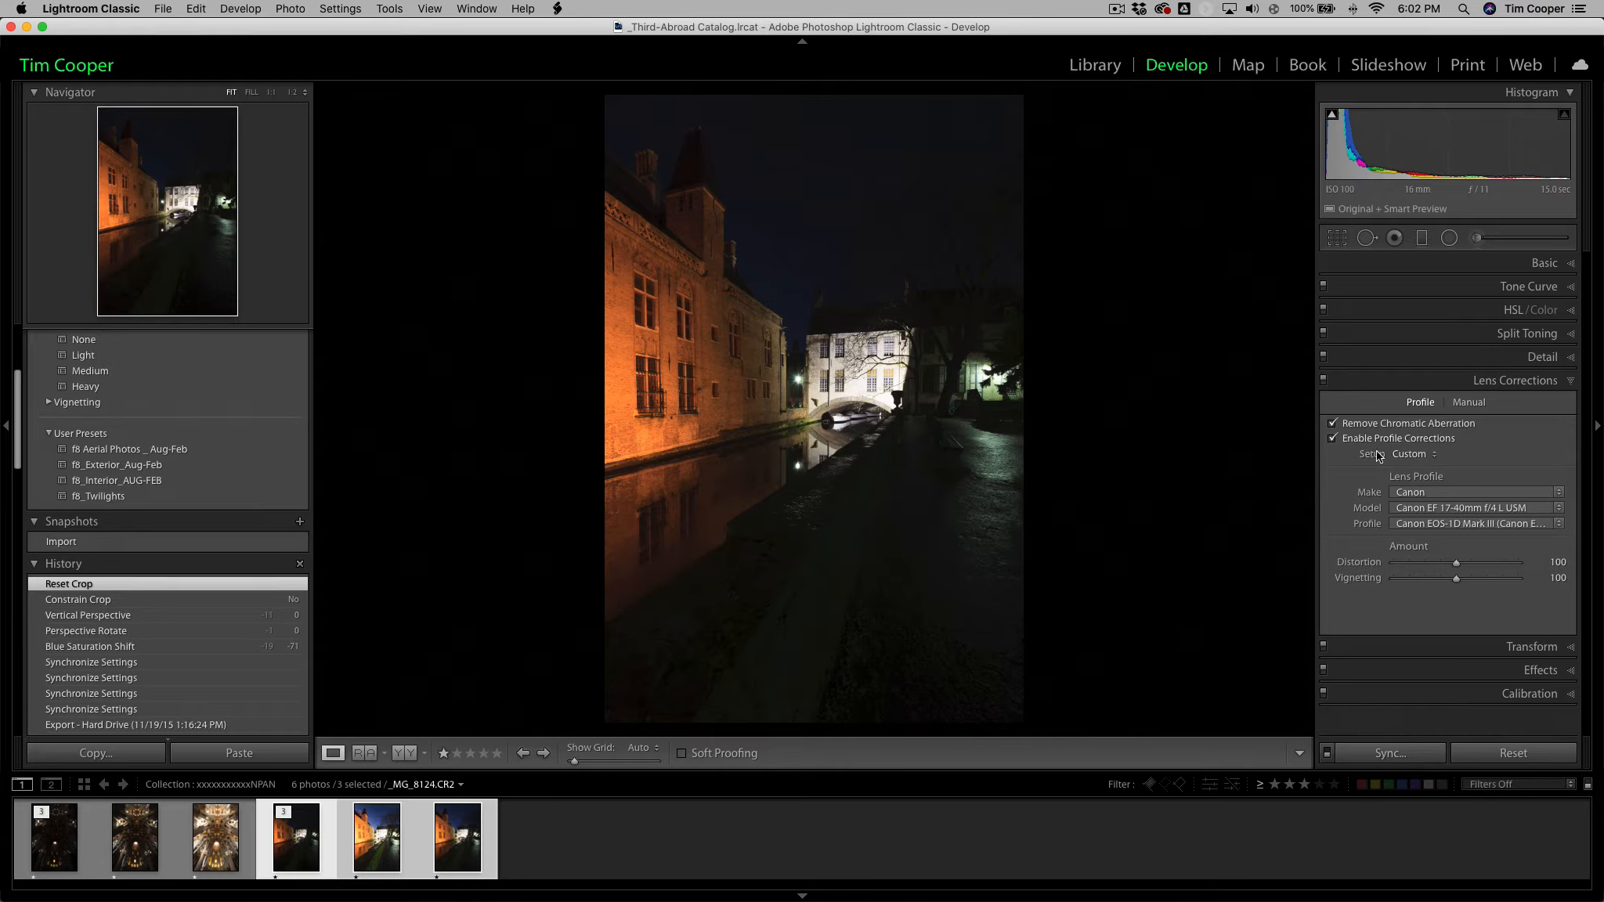
Return to the Library grid and start an HDR Photo Merge of the three selected night canal exposures.
key(g)
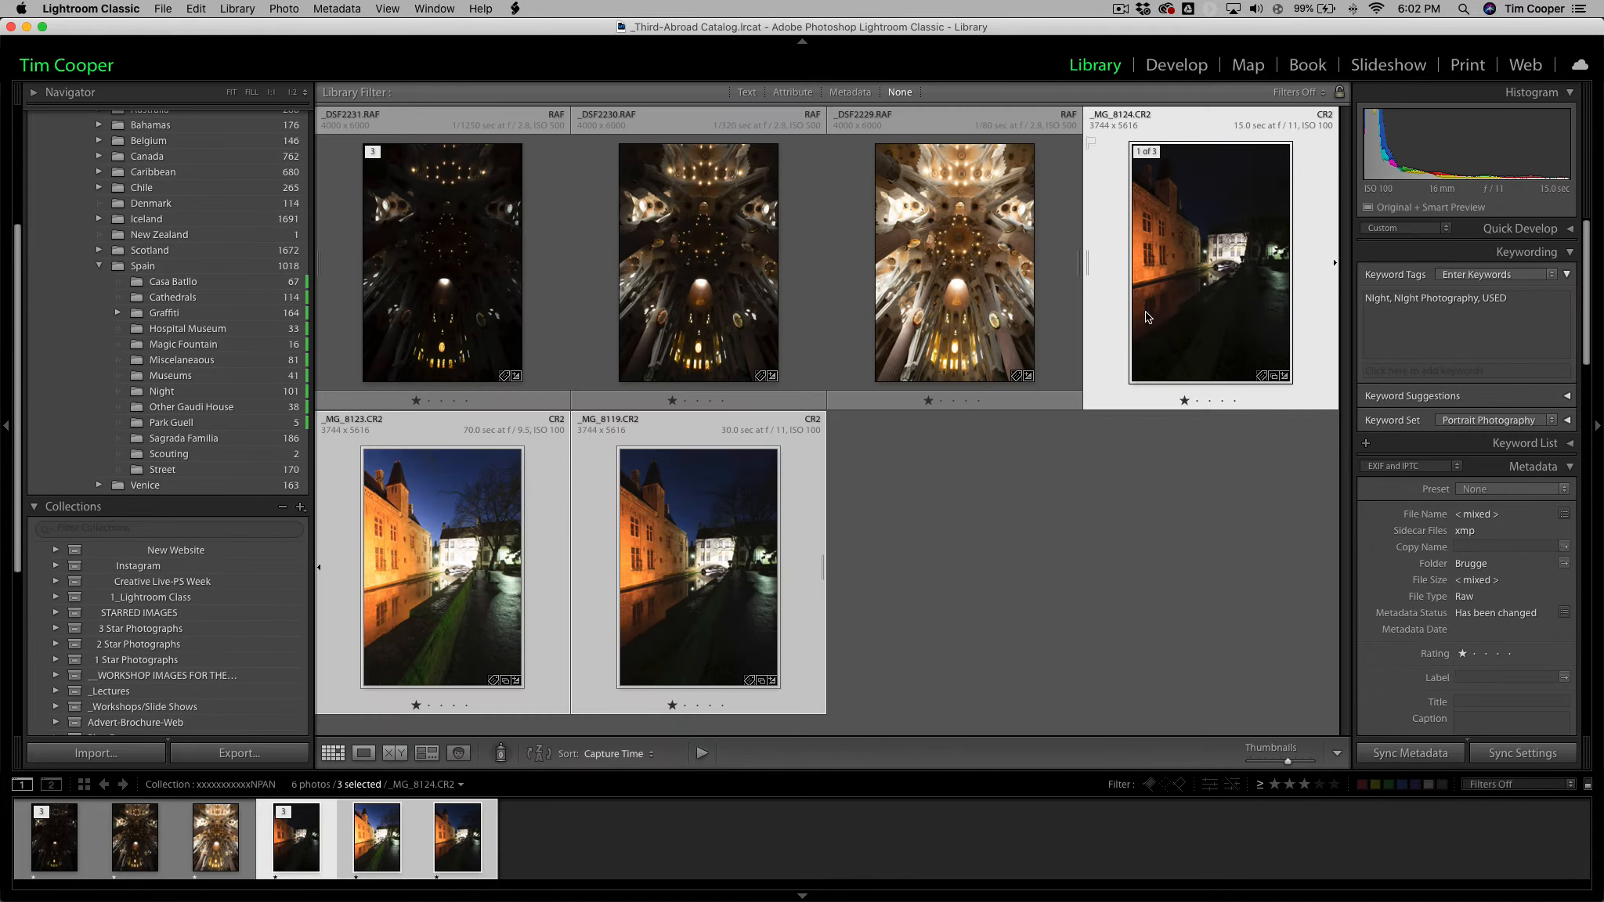
click(283, 8)
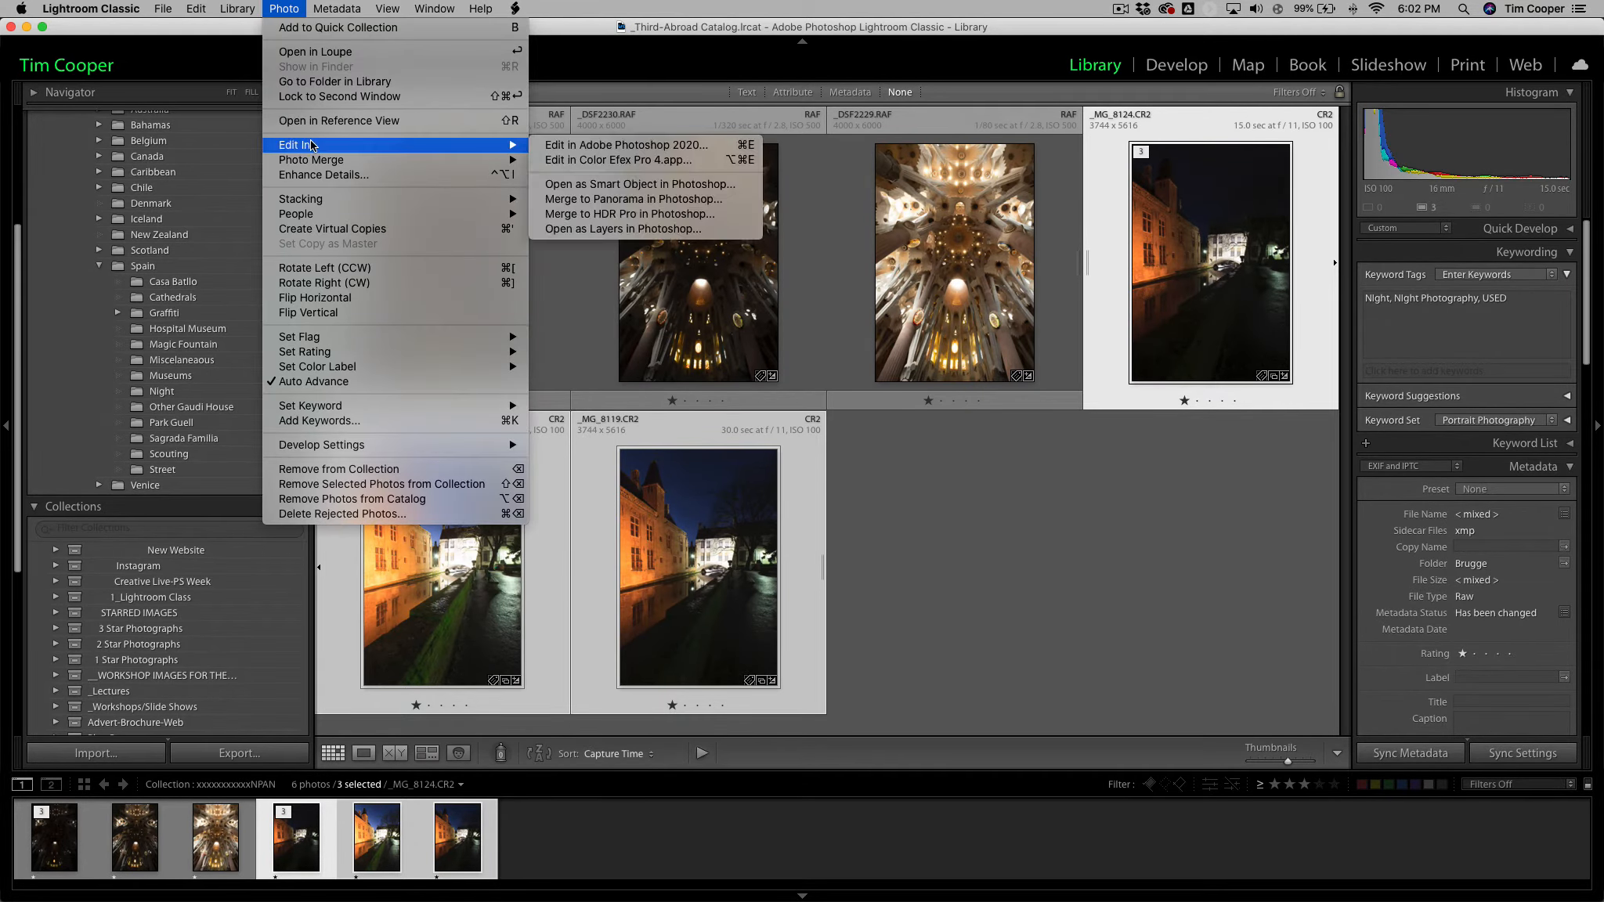
mouse_move(513, 160)
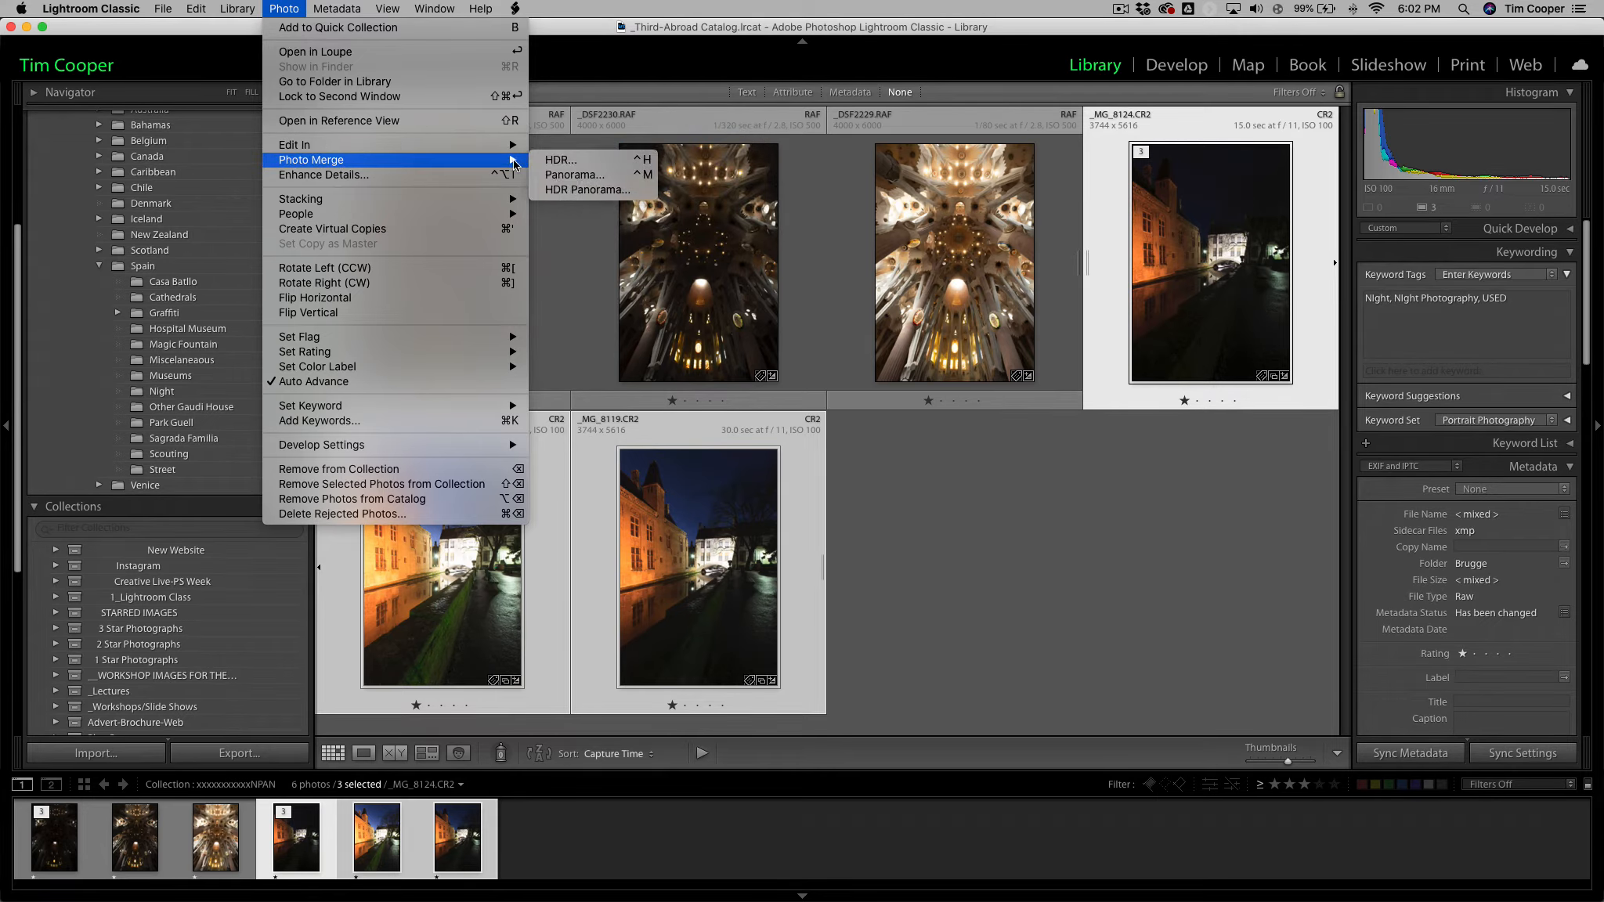
click(585, 162)
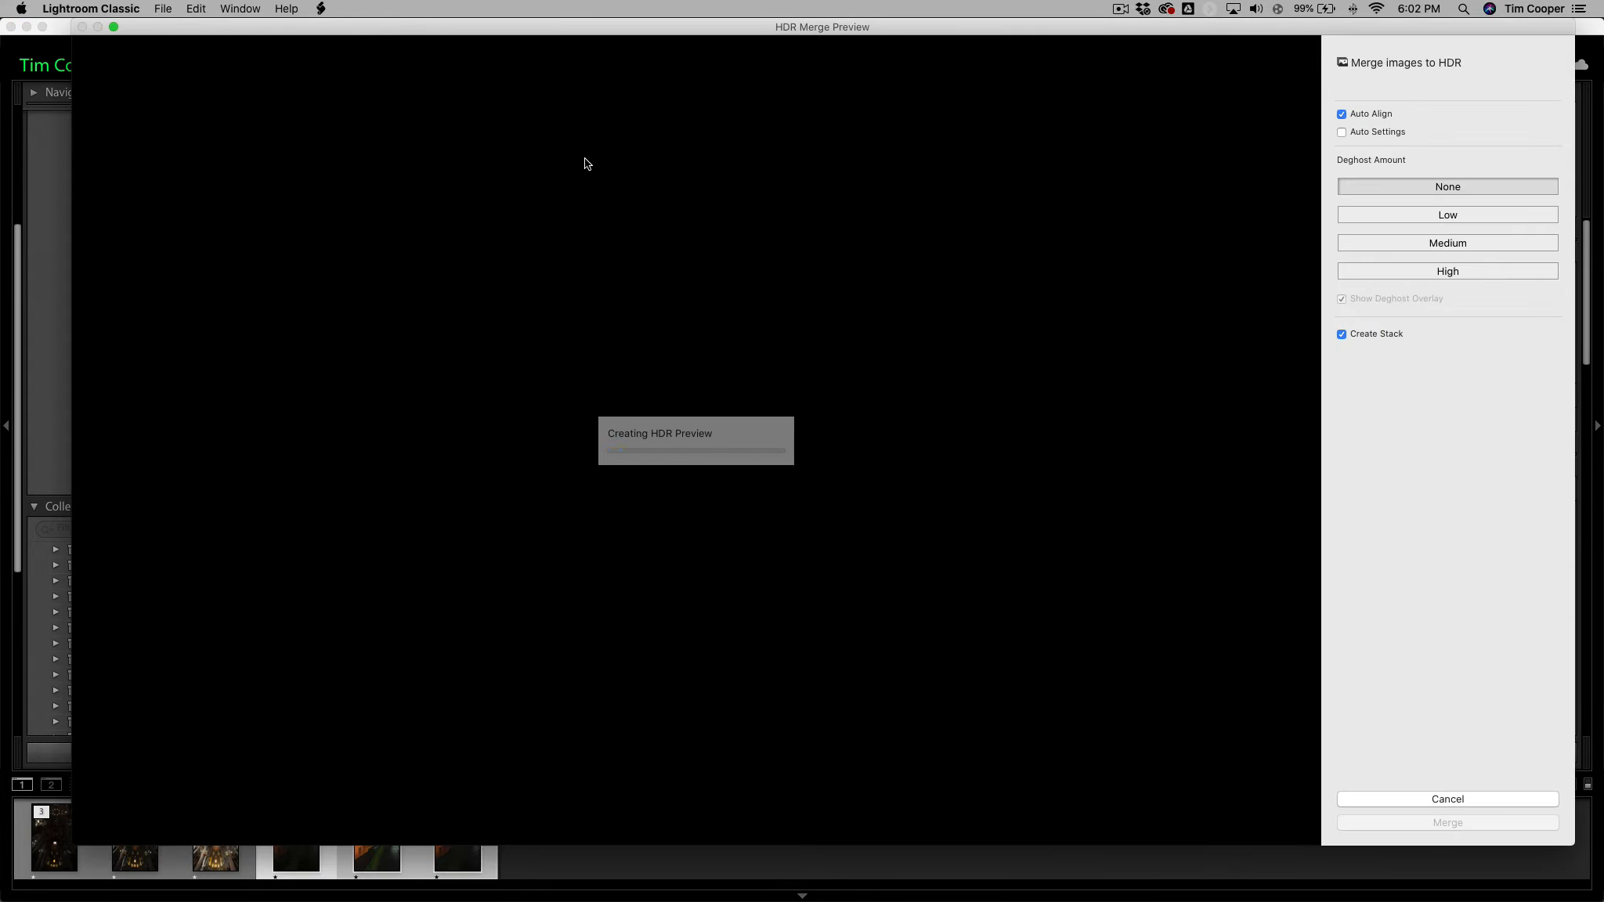
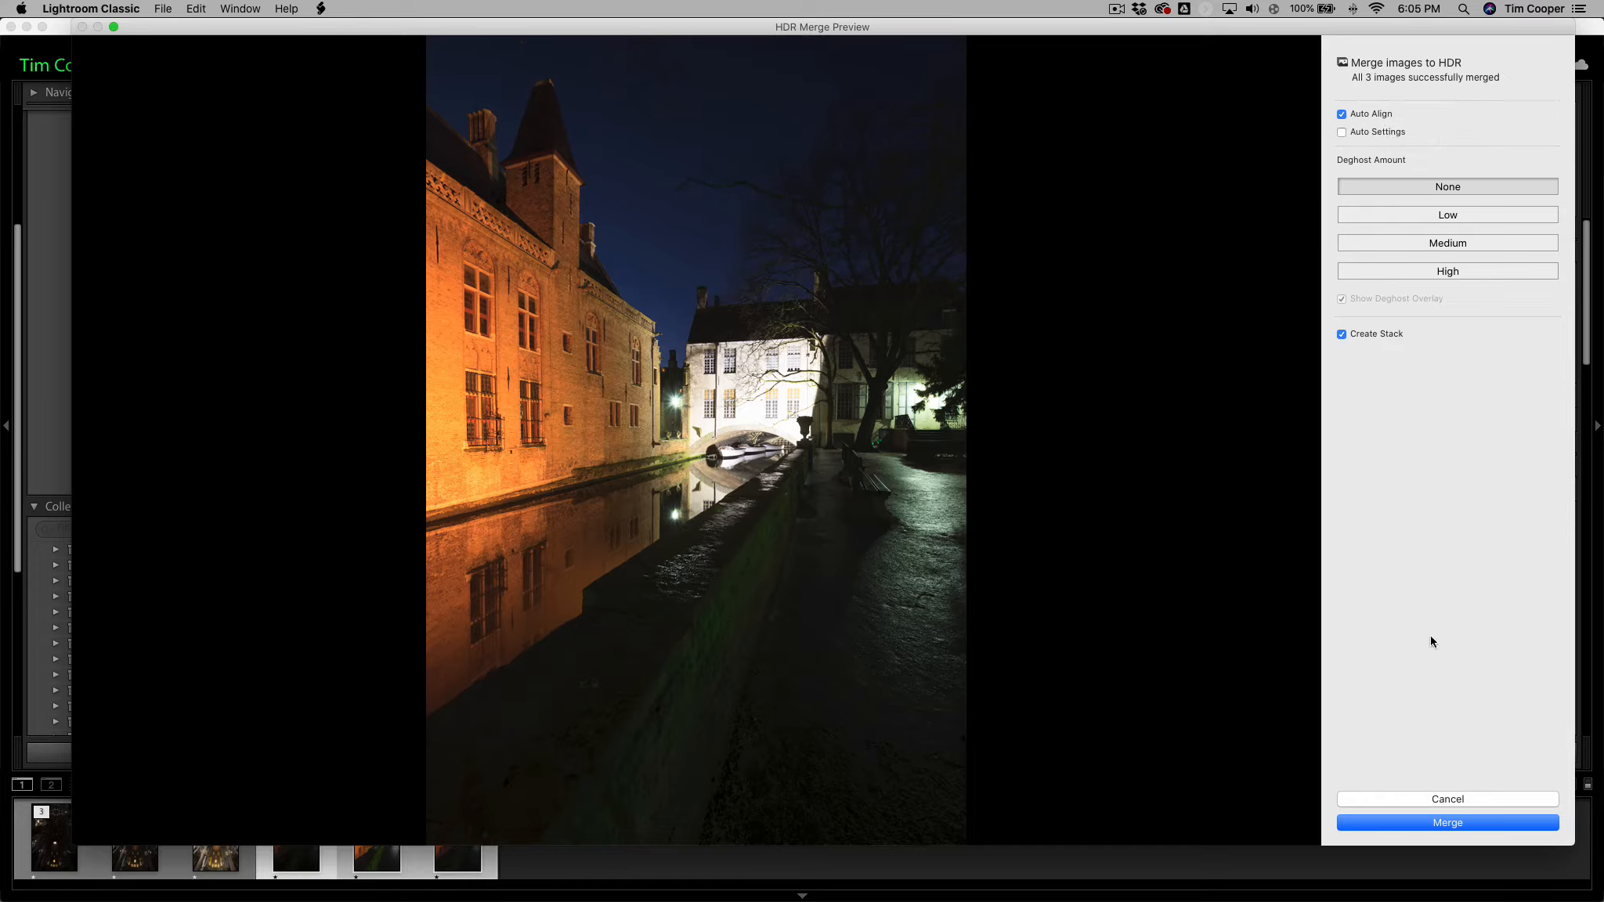
Merge the three canal exposures into an HDR image with Auto Align and Create Stack enabled, then expand and collapse the new stack.
click(1446, 823)
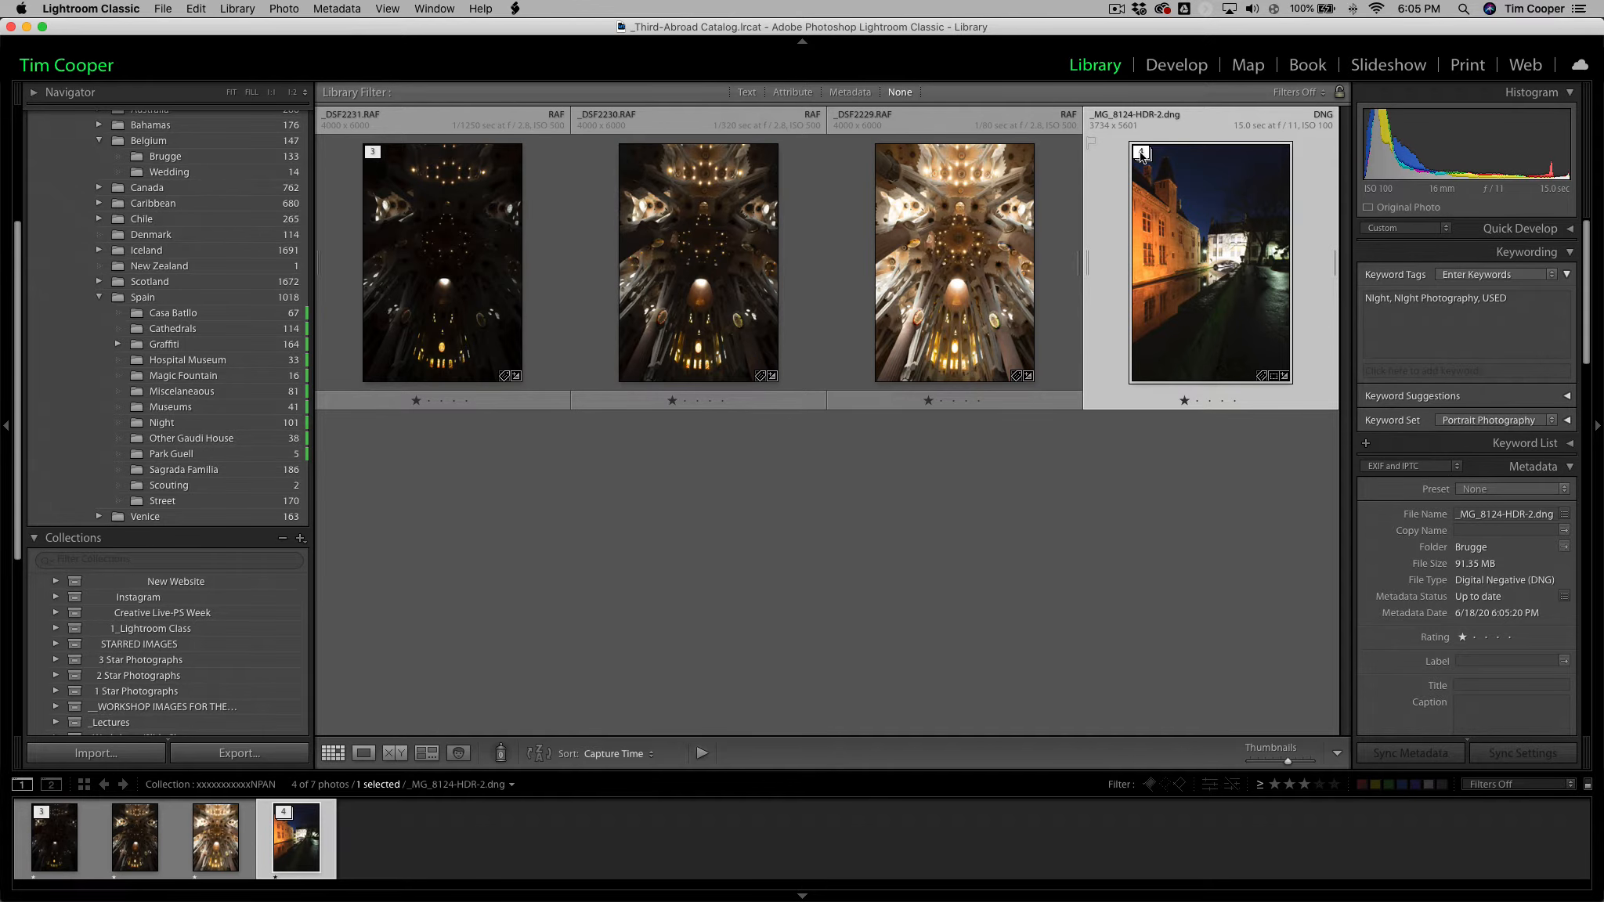
click(1141, 153)
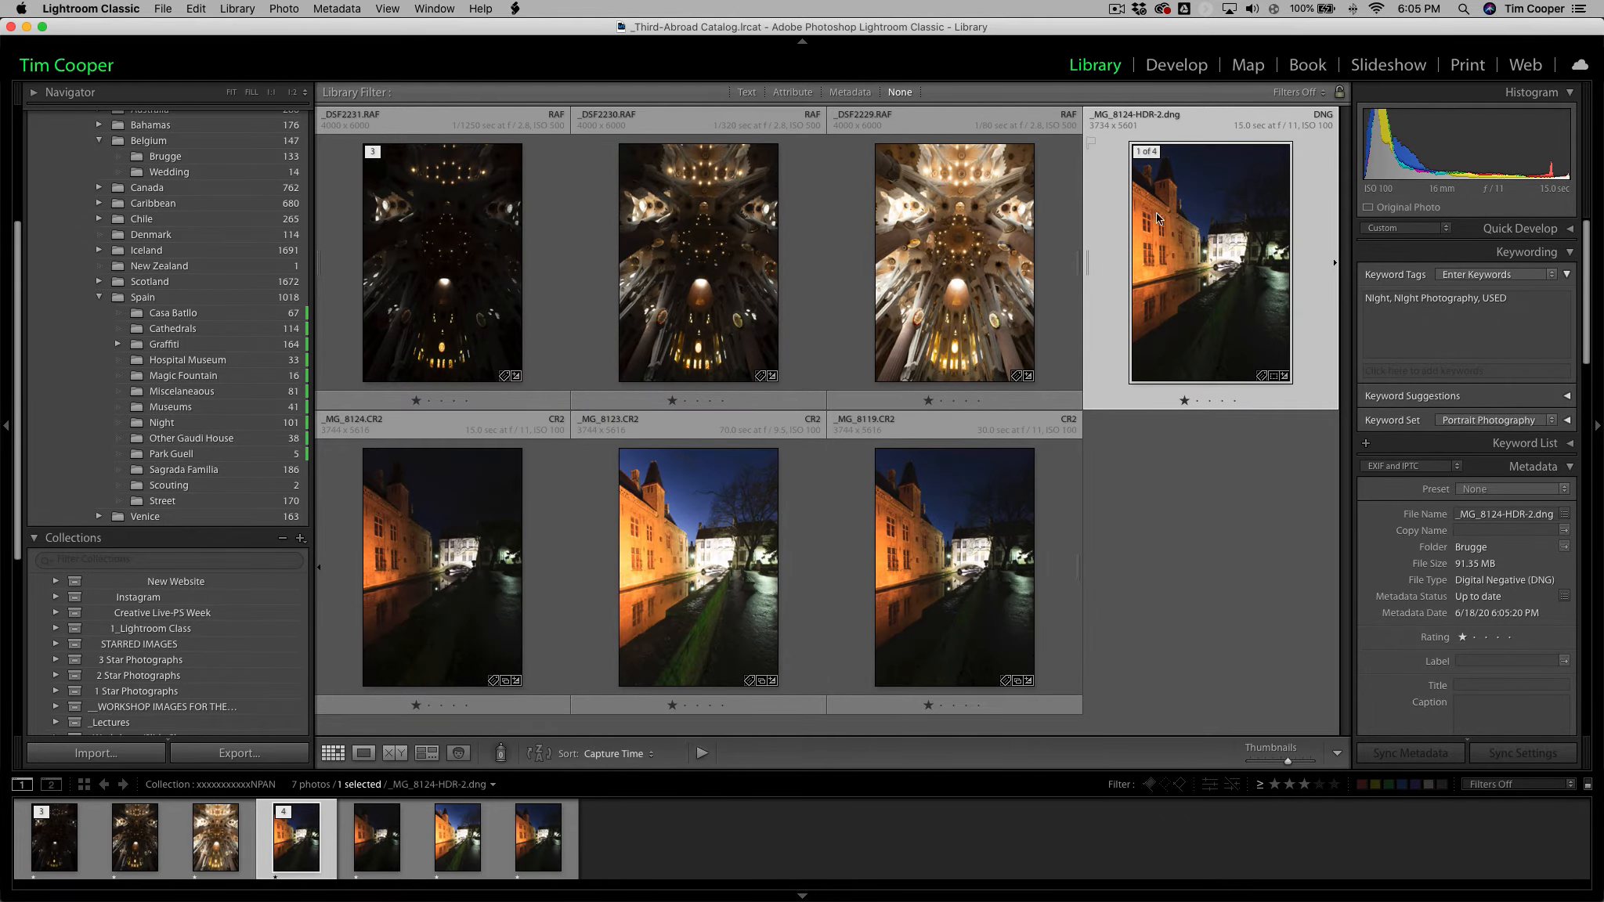
click(1151, 153)
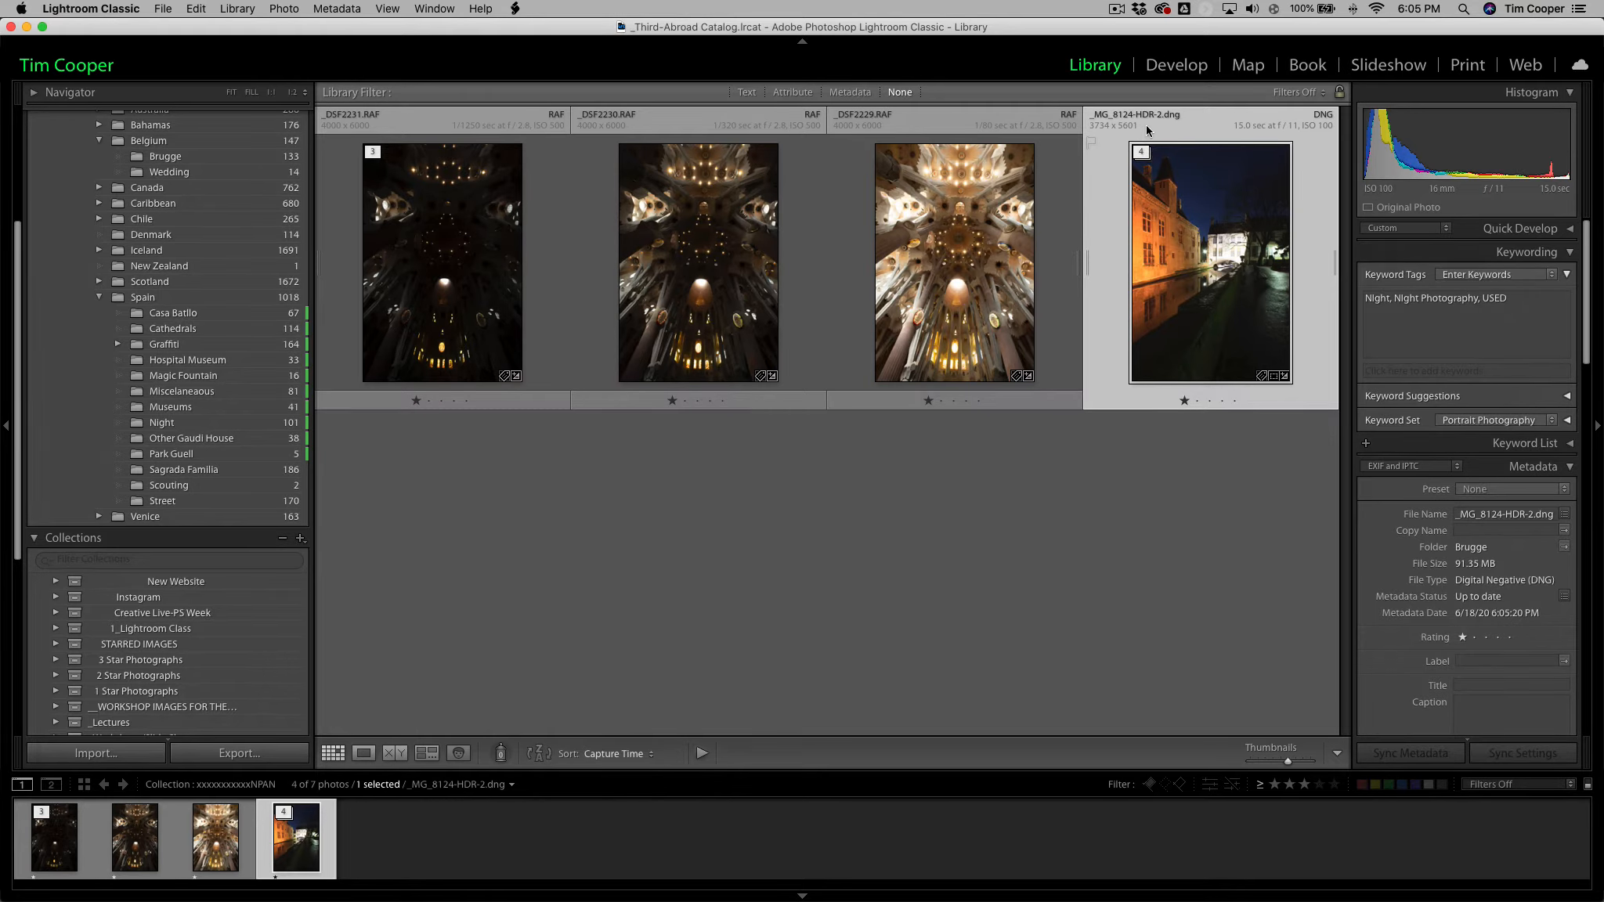
click(1143, 152)
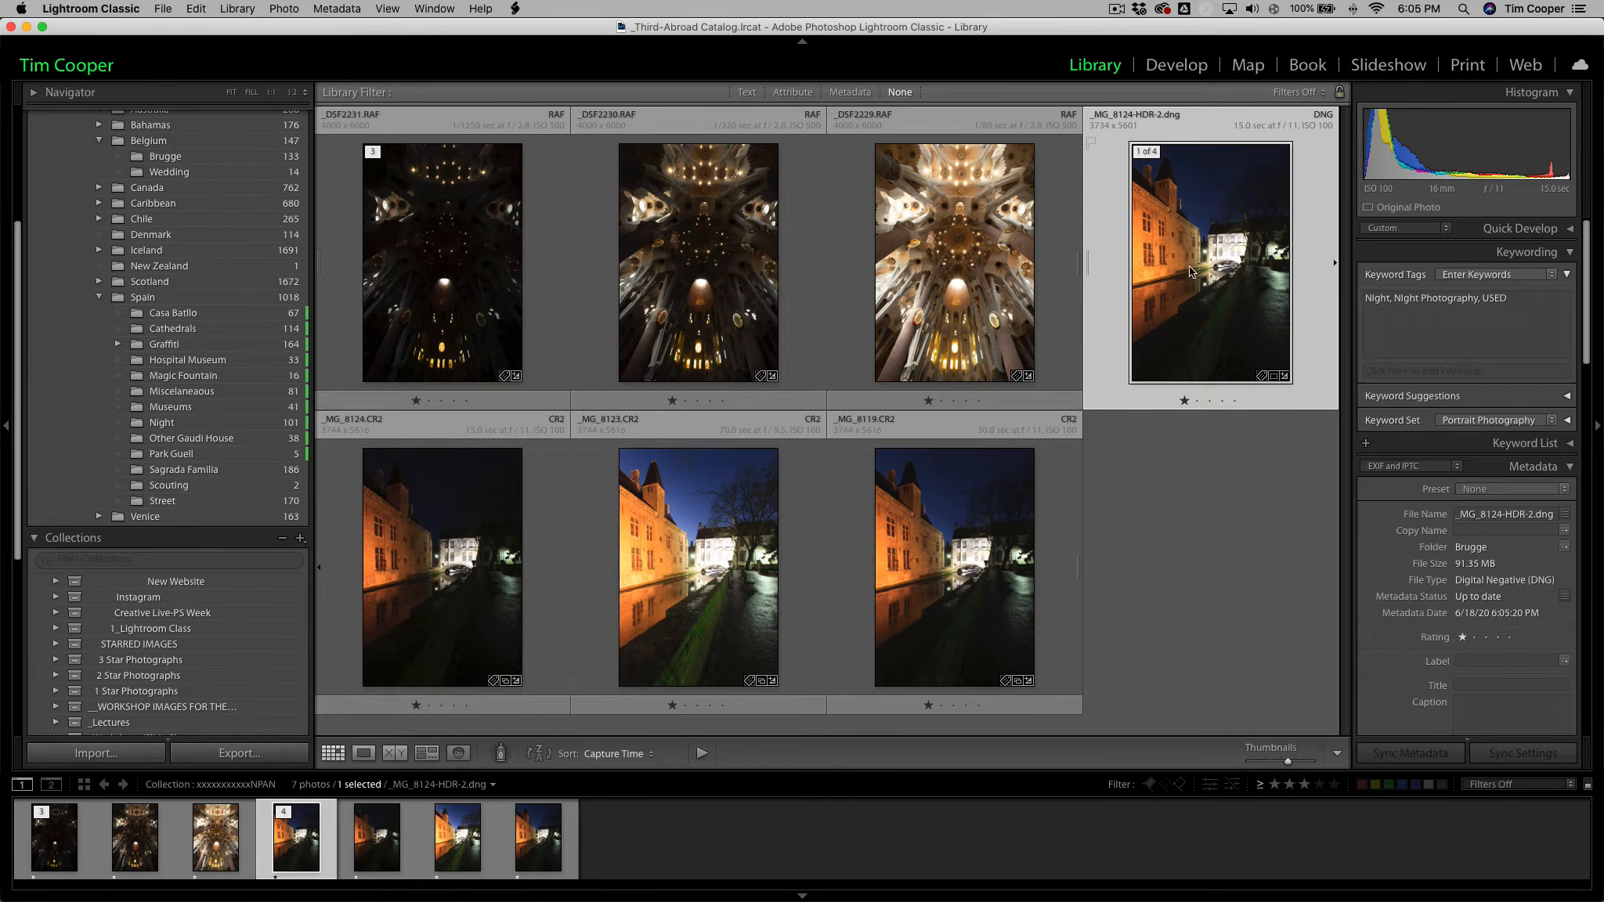
click(1148, 157)
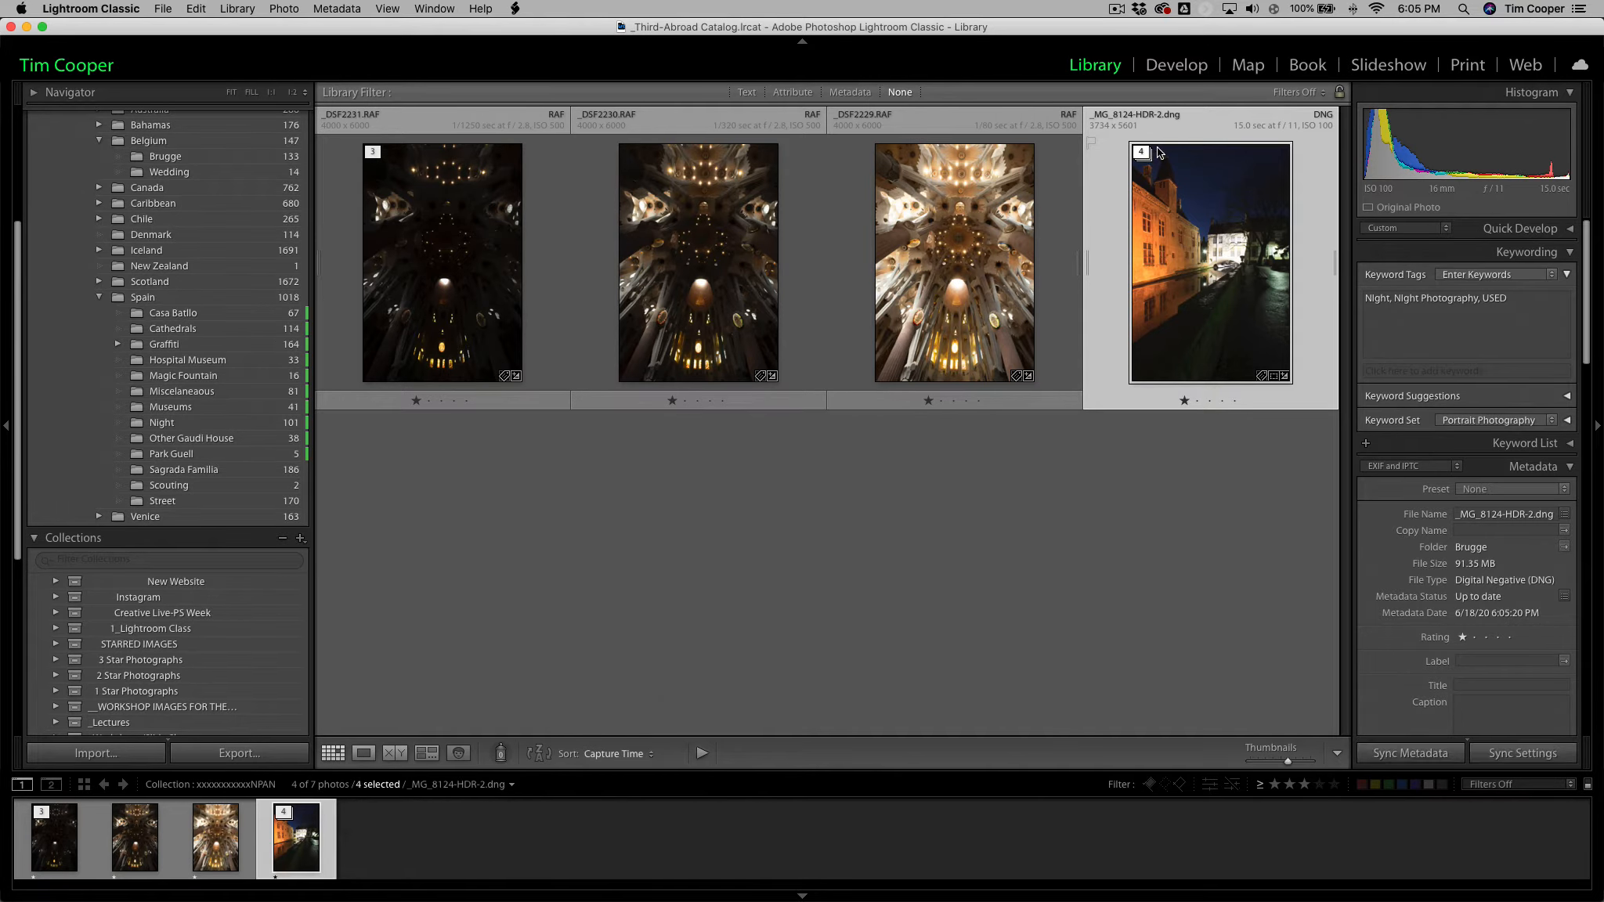
Open the merged _MG_8124-HDR-2.dng in the Develop module and show its Basic settings instead of Lens Corrections.
click(1177, 64)
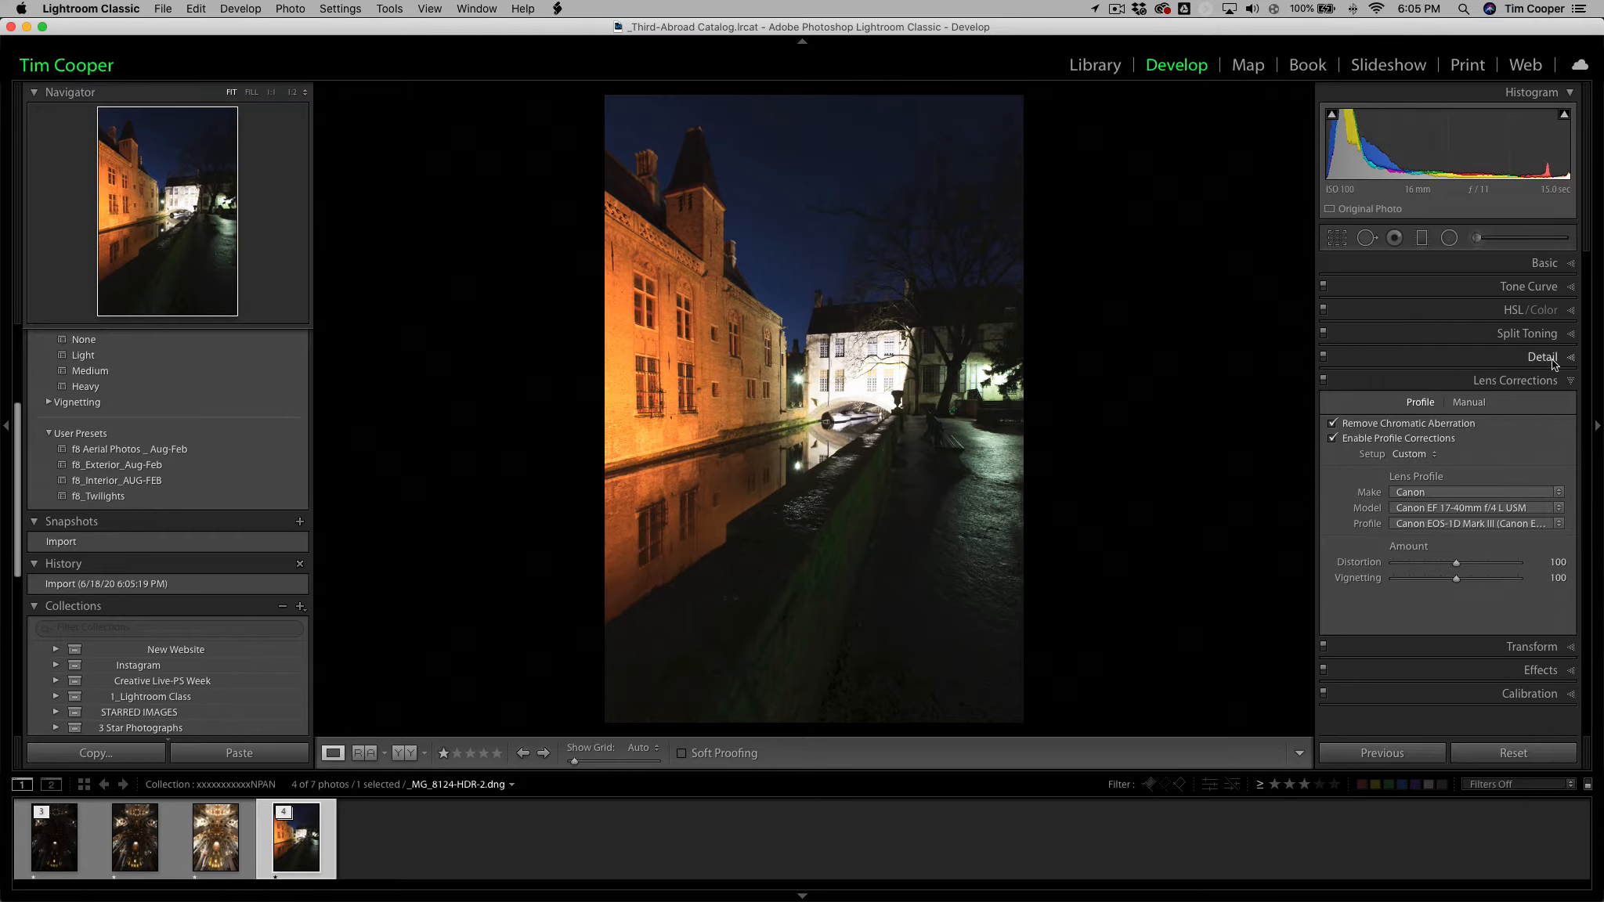
click(1570, 382)
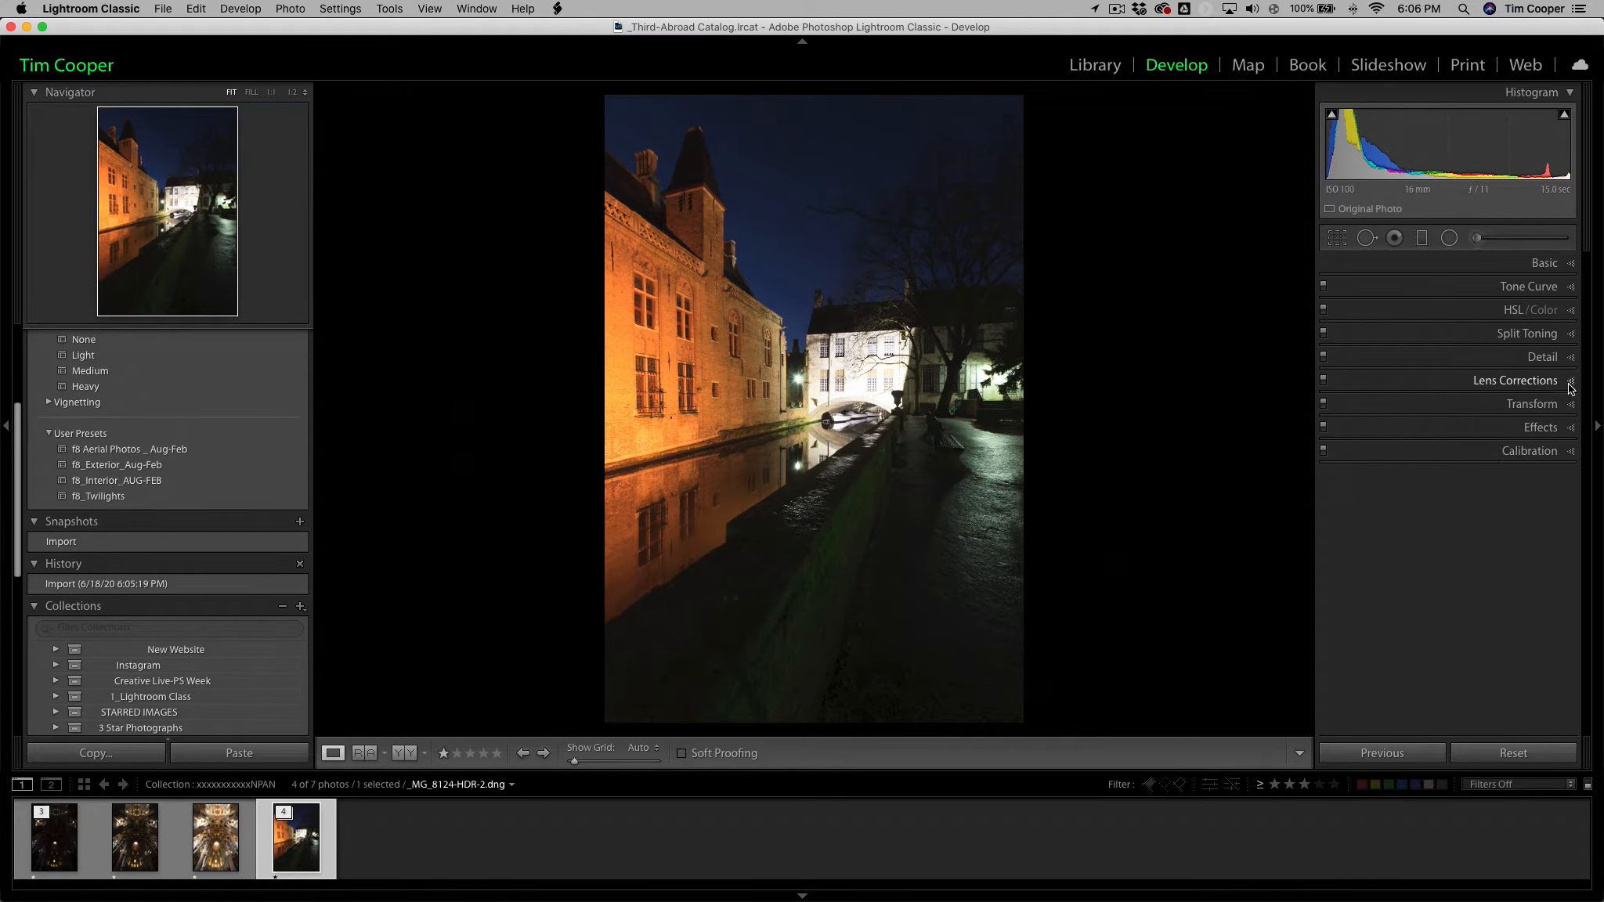
click(1570, 265)
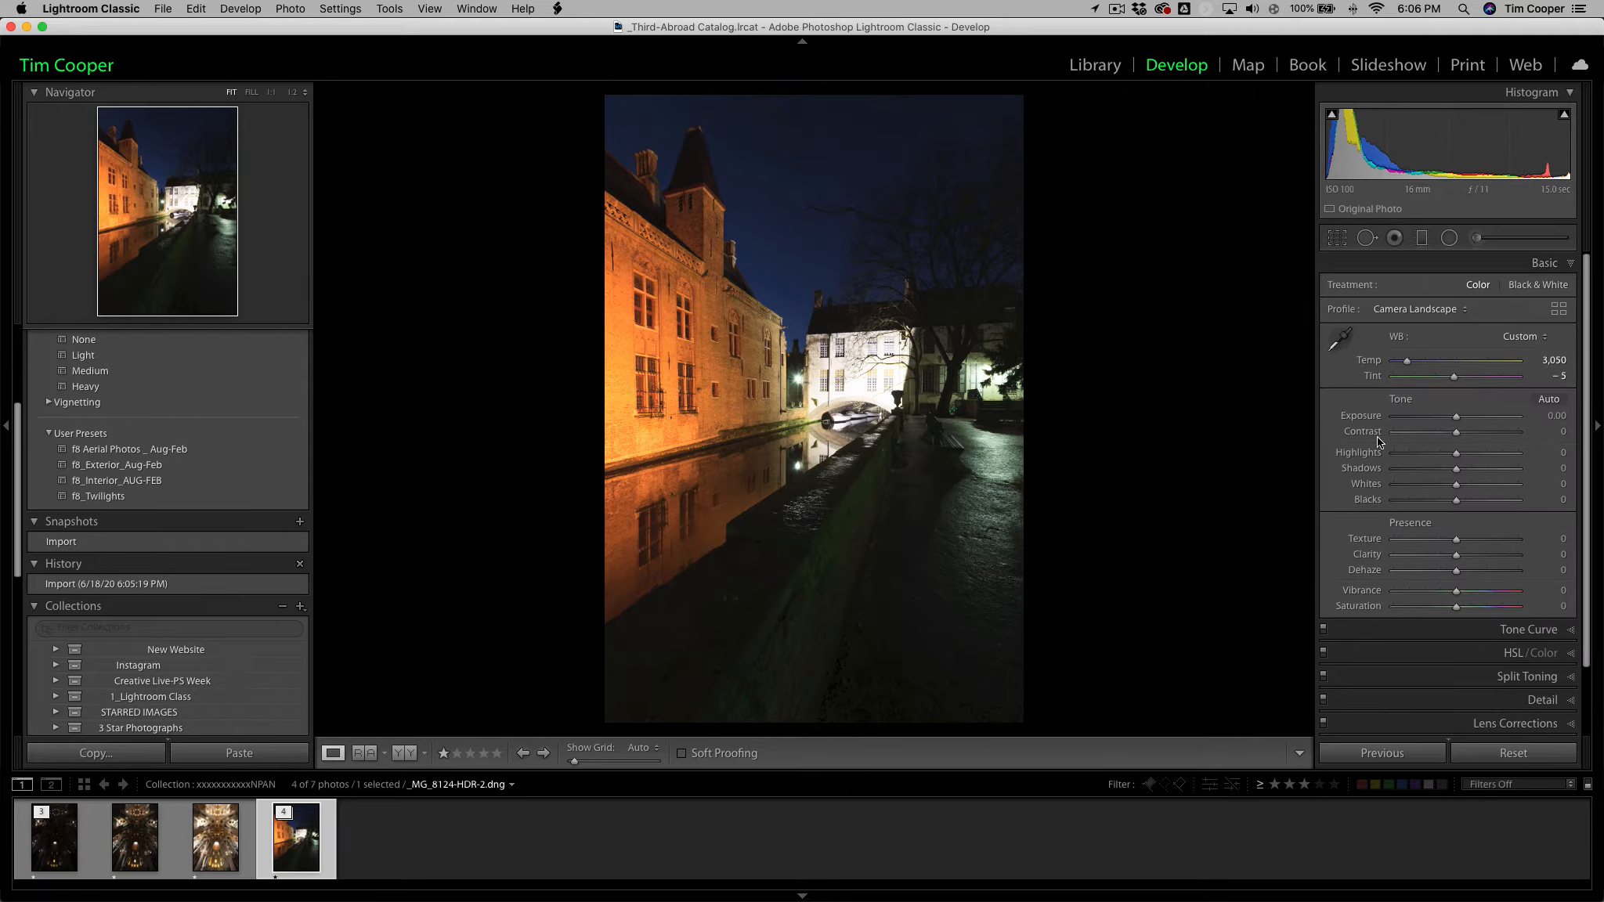
Try Highlights at -69 and Shadows at +80 on the merged image, and reset both to zero.
click(1411, 455)
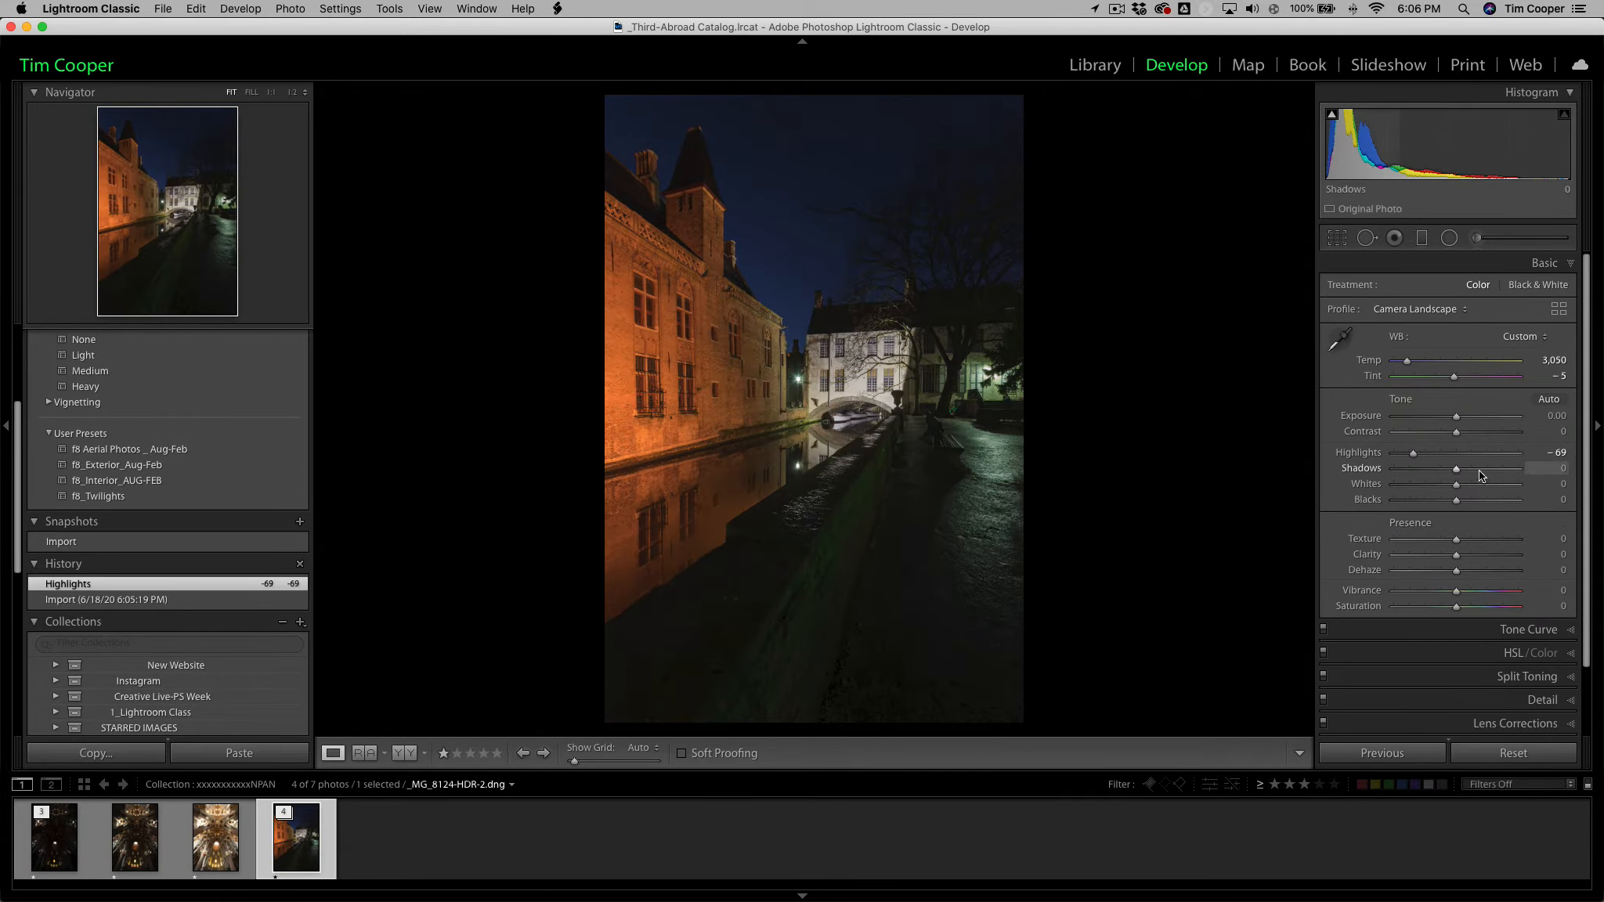
click(1505, 469)
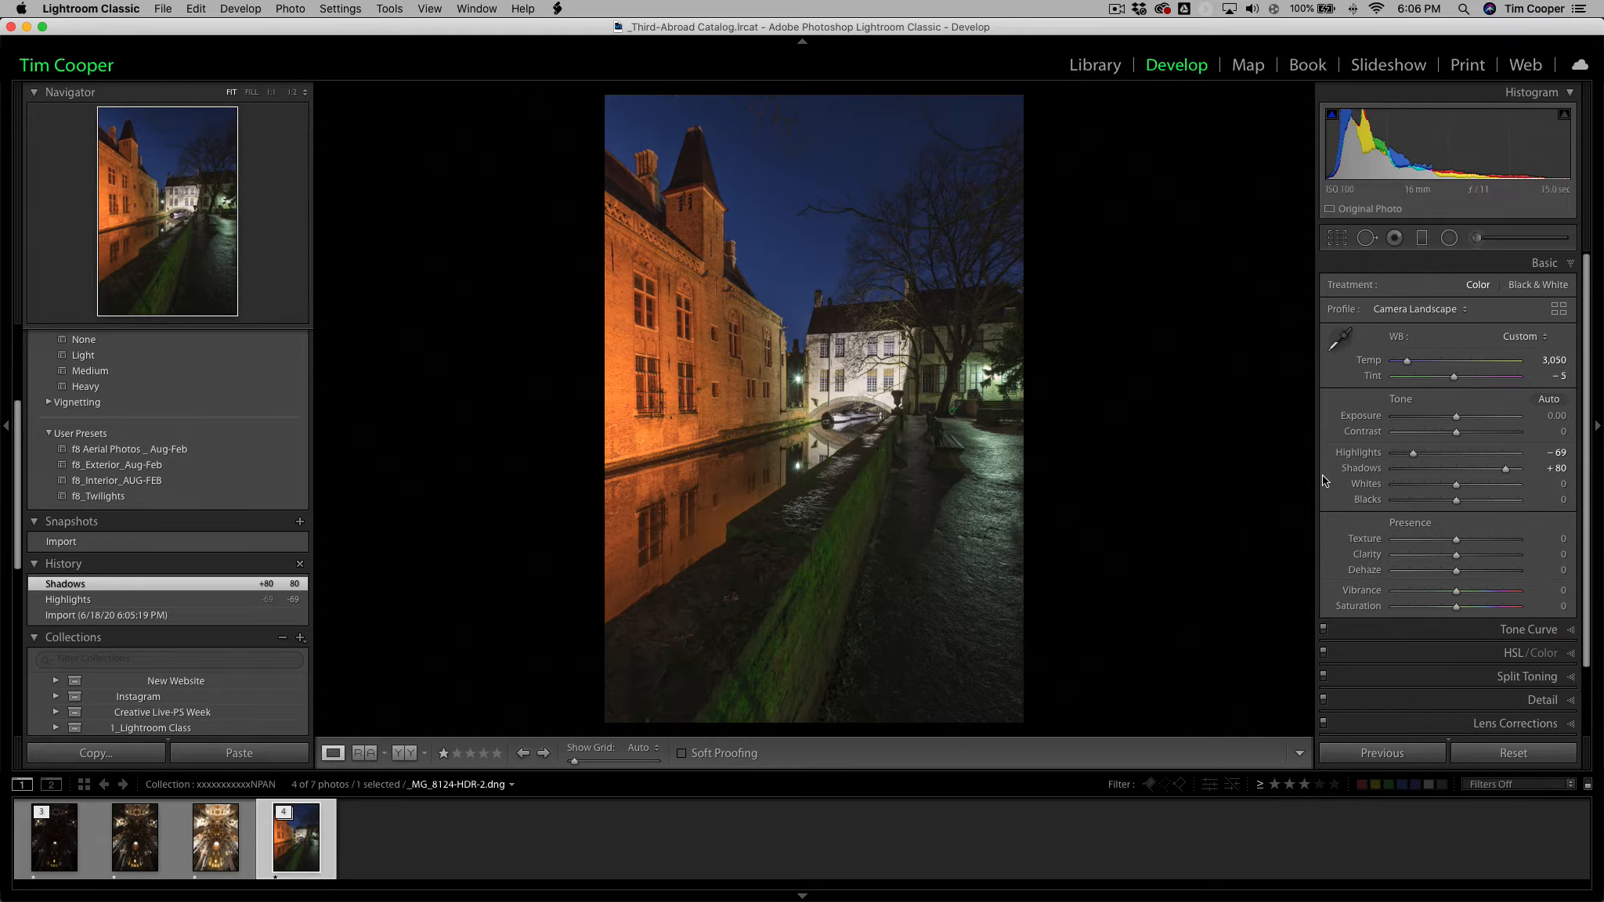
double_click(1361, 452)
double_click(1365, 470)
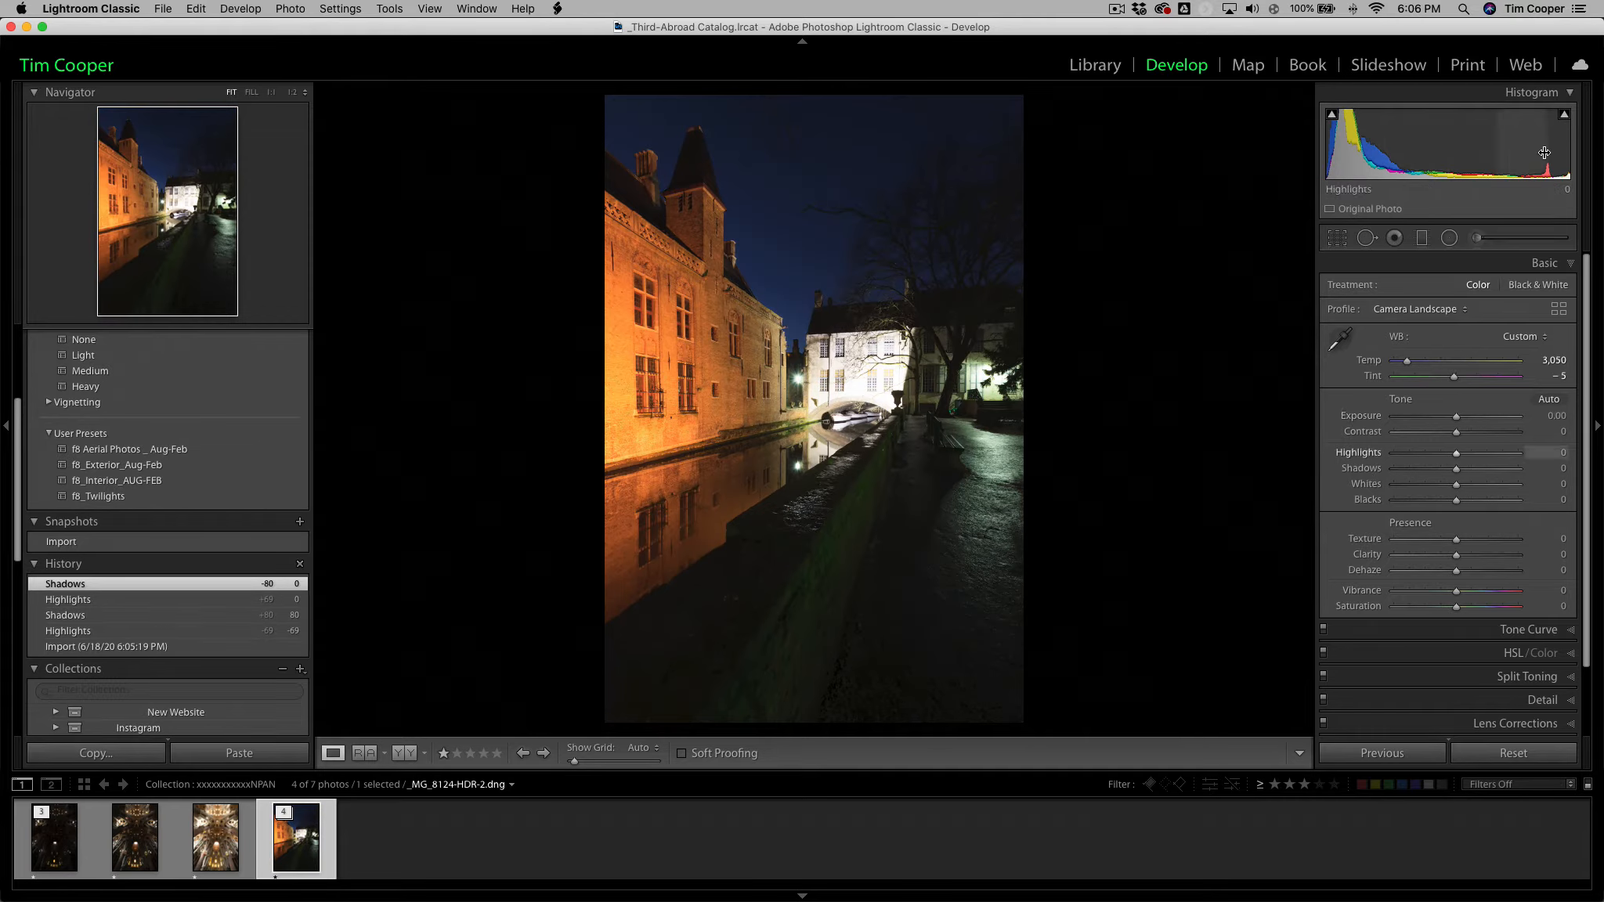
Test the Highlights adjustment at -75, -52 and -16 on the merged image while checking clipping, ending at -19.
mouse_move(1570, 124)
drag(1457, 458, 1412, 460)
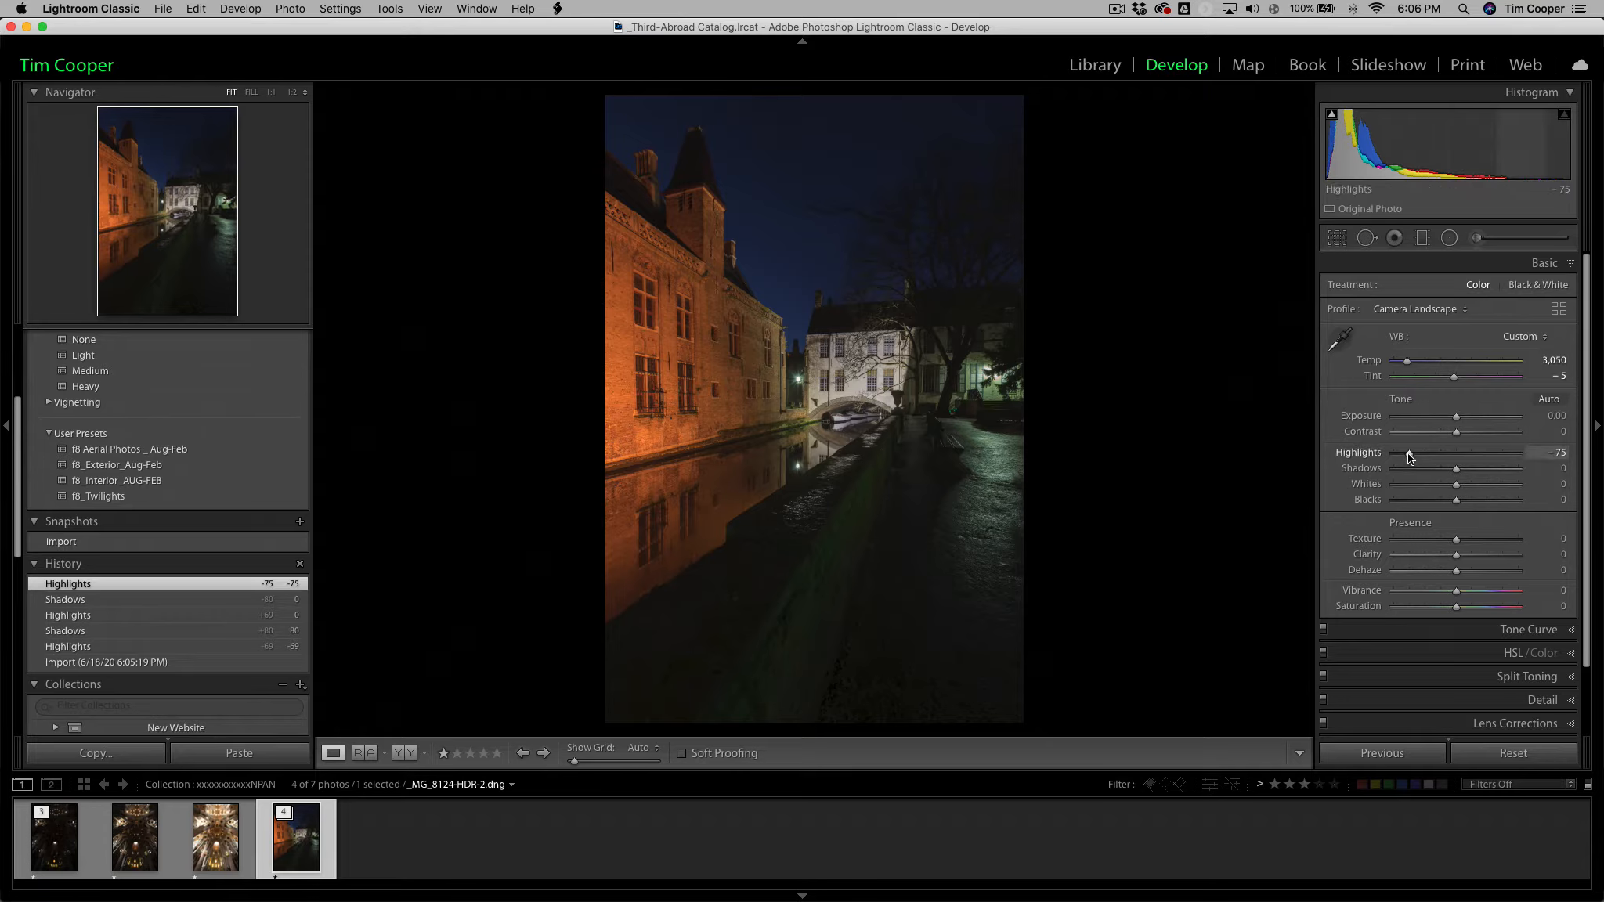
drag(1410, 458, 1424, 458)
key(alt)
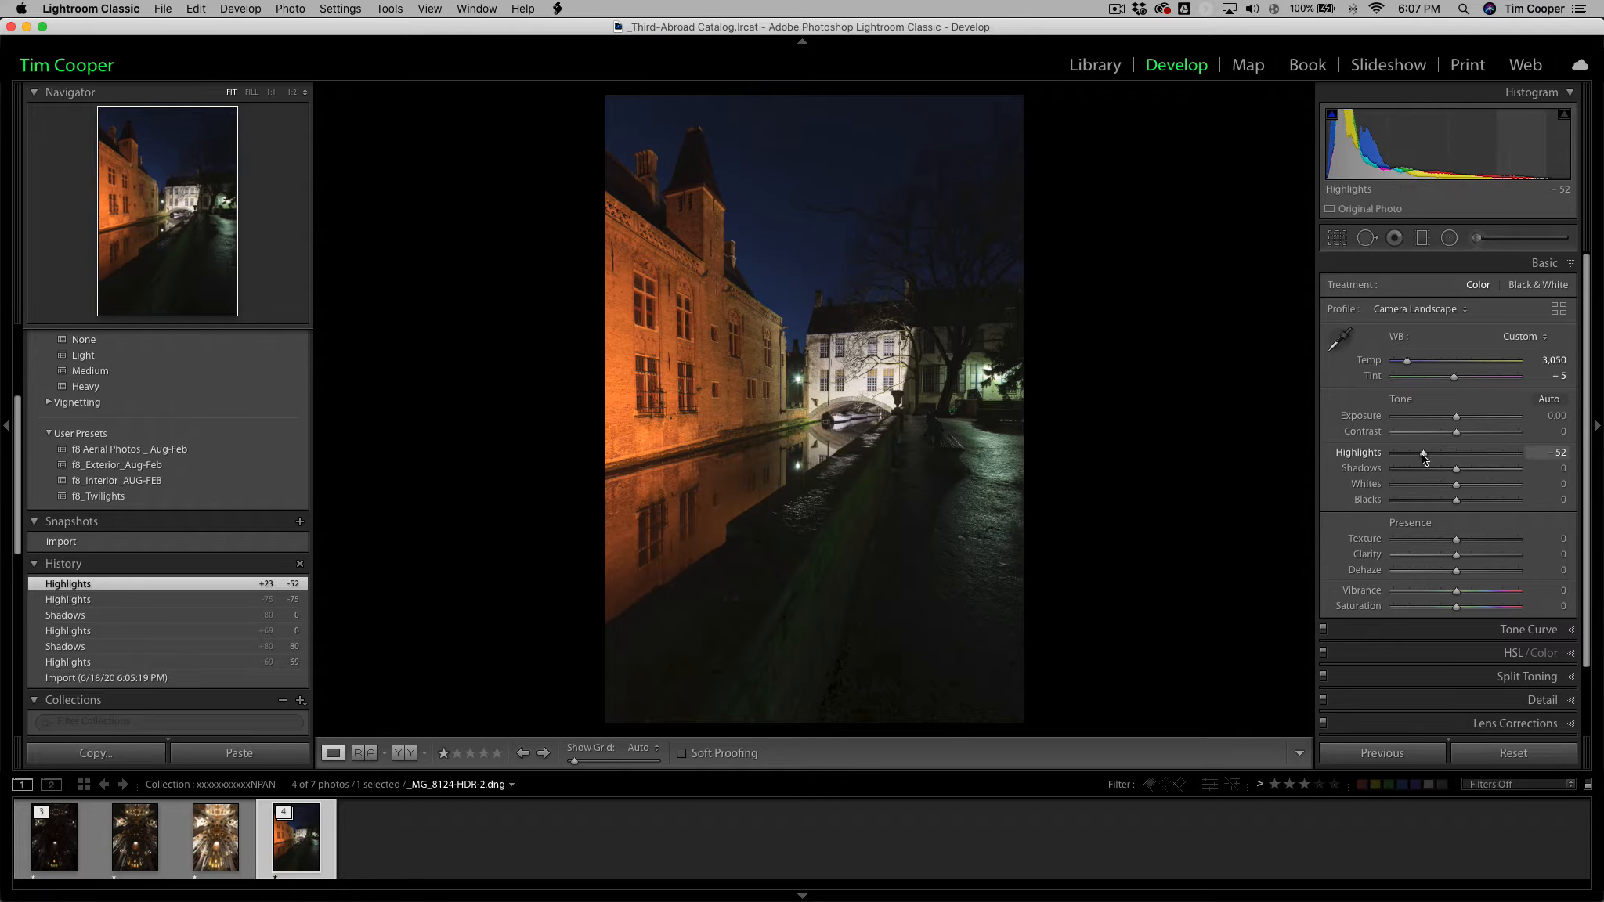
key(alt)
alt+click(1423, 455)
drag(1423, 455, 1446, 458)
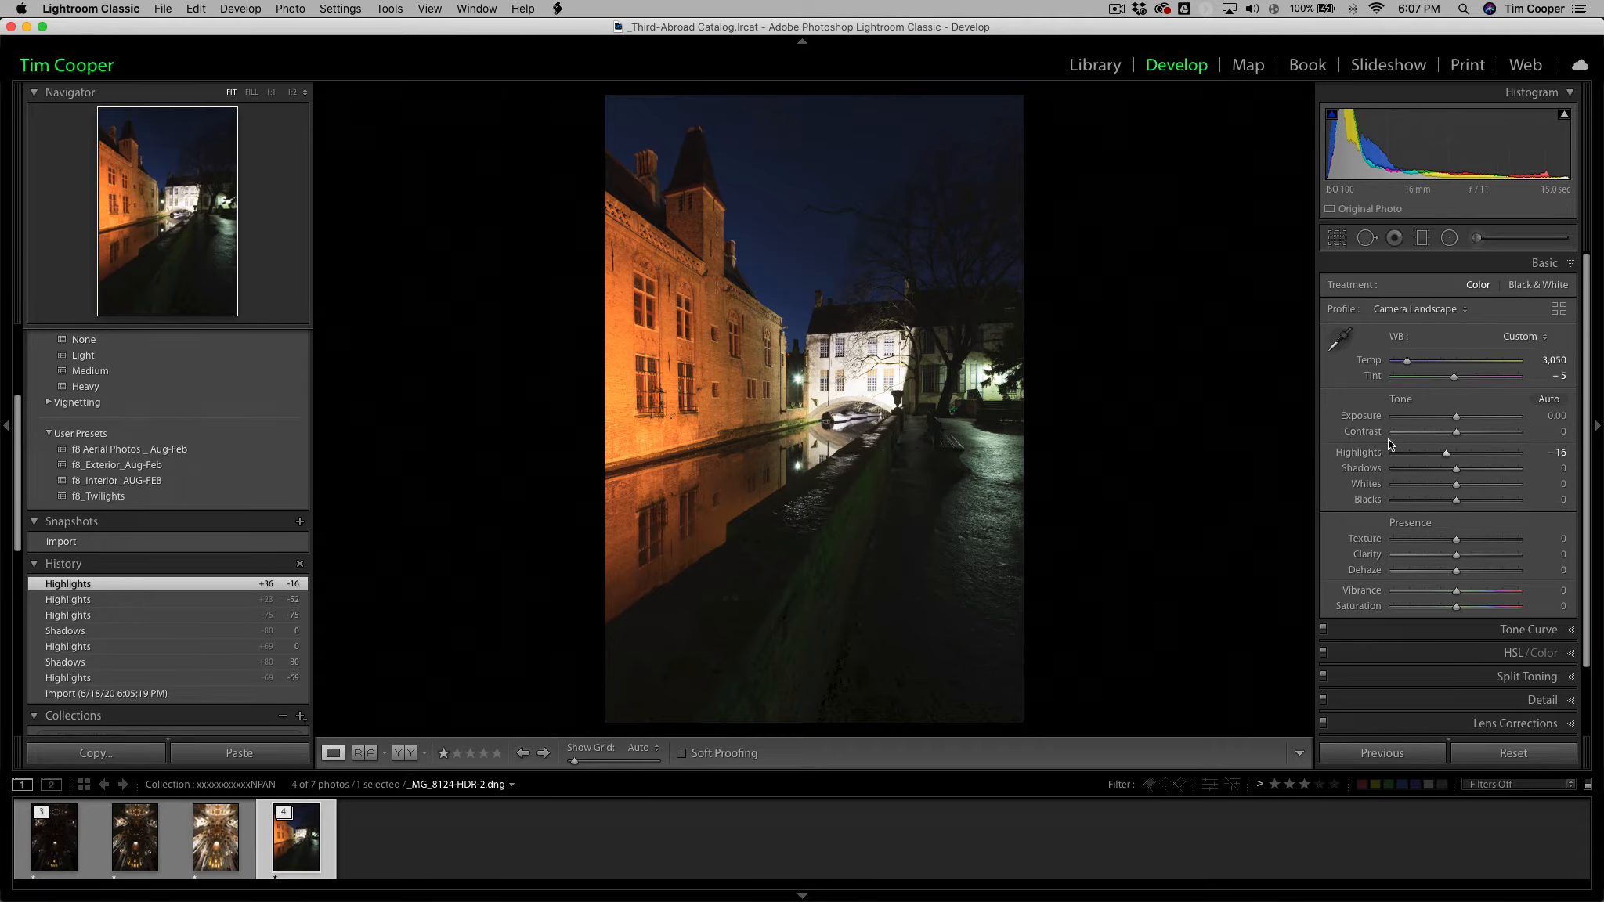
drag(1446, 457, 1445, 456)
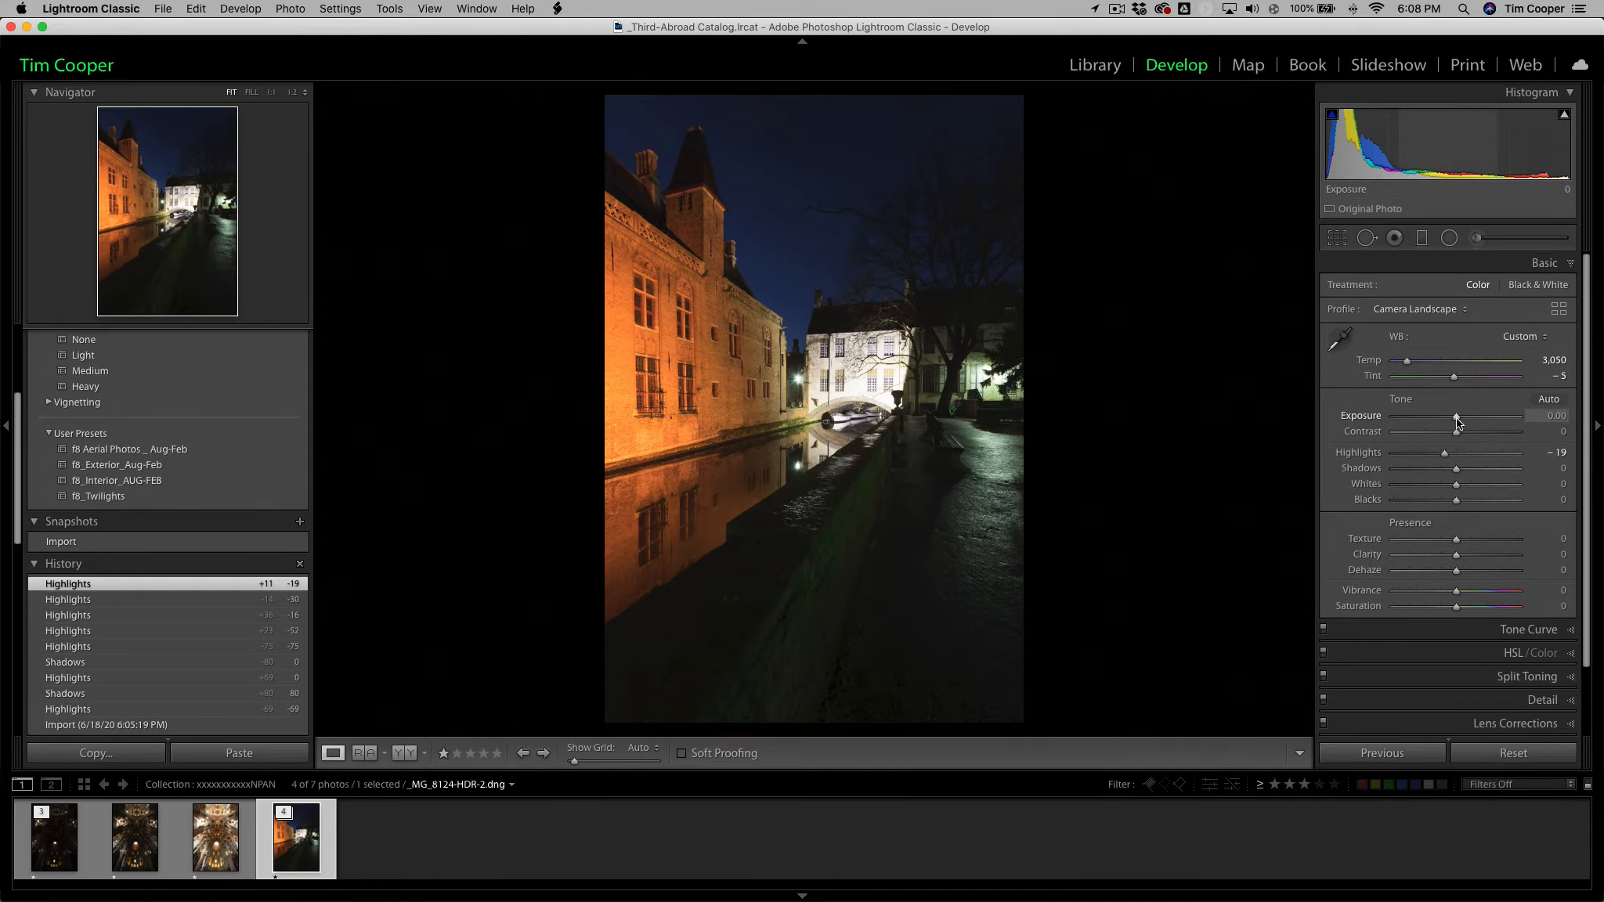
Set the merged image's Exposure to +0.85, Highlights to -69, Shadows to +32 and Blacks to -24.
drag(1457, 418, 1462, 423)
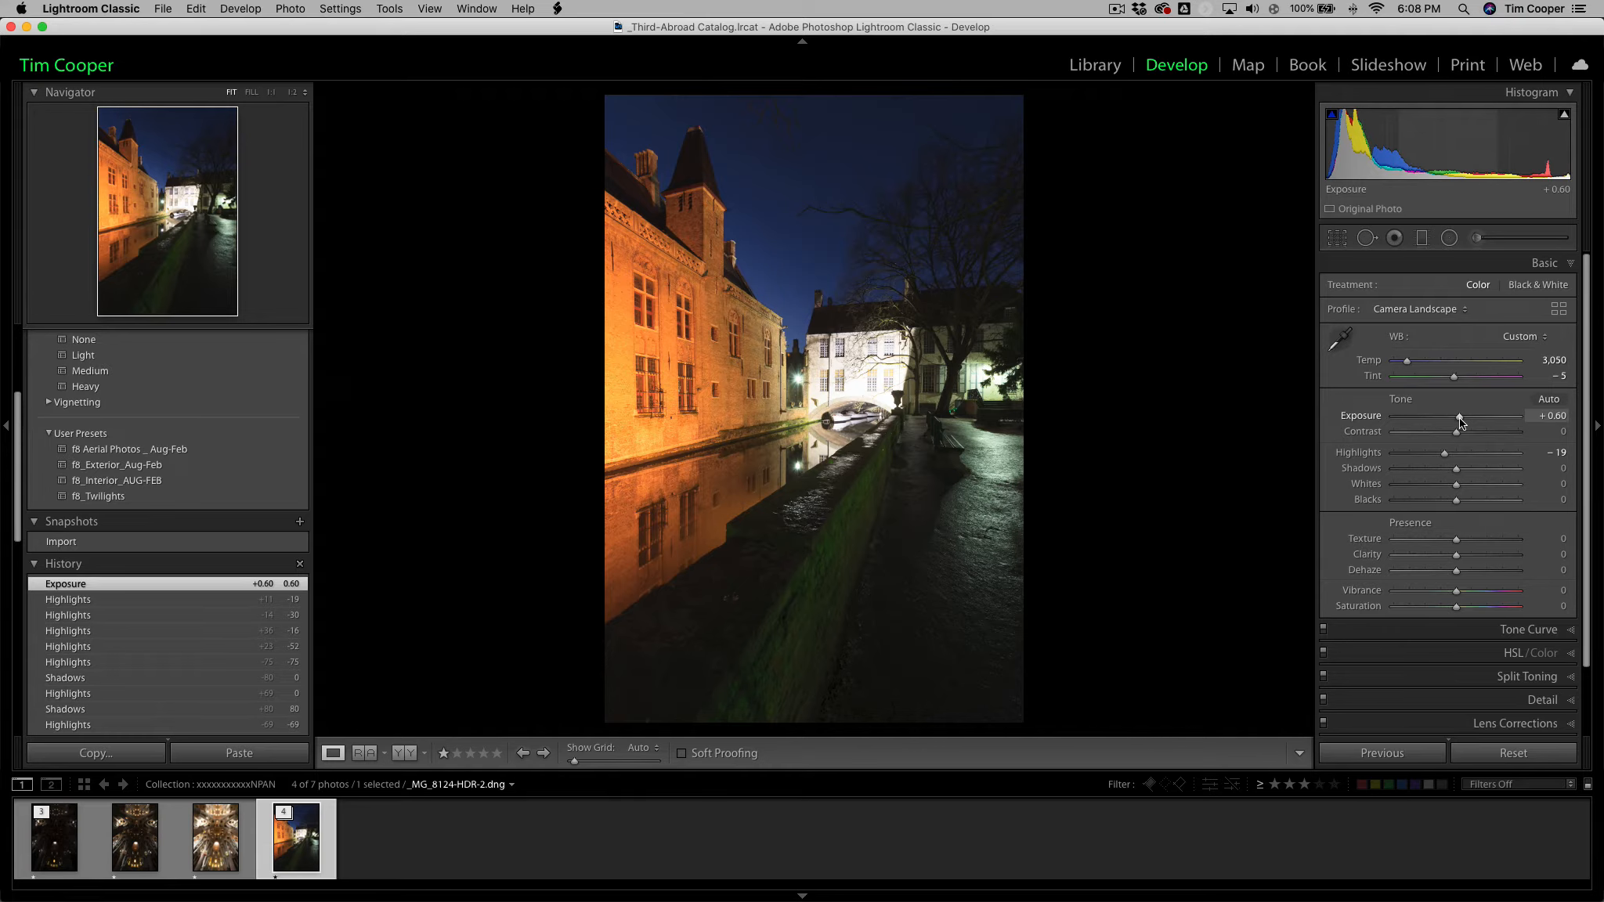
drag(1461, 422, 1463, 423)
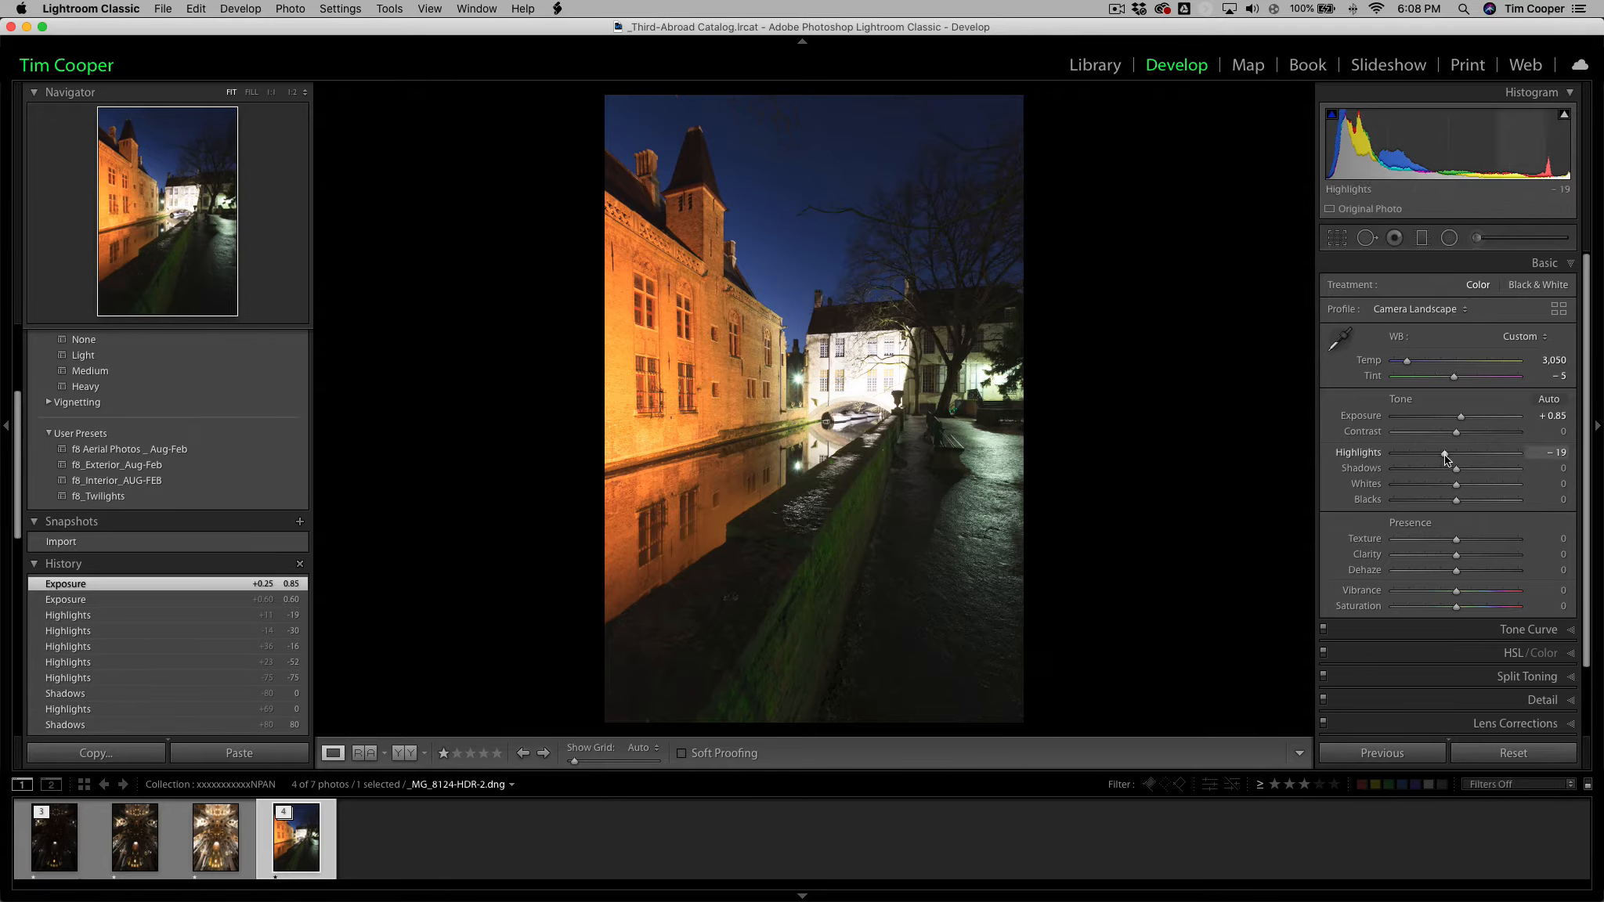
drag(1446, 455, 1415, 455)
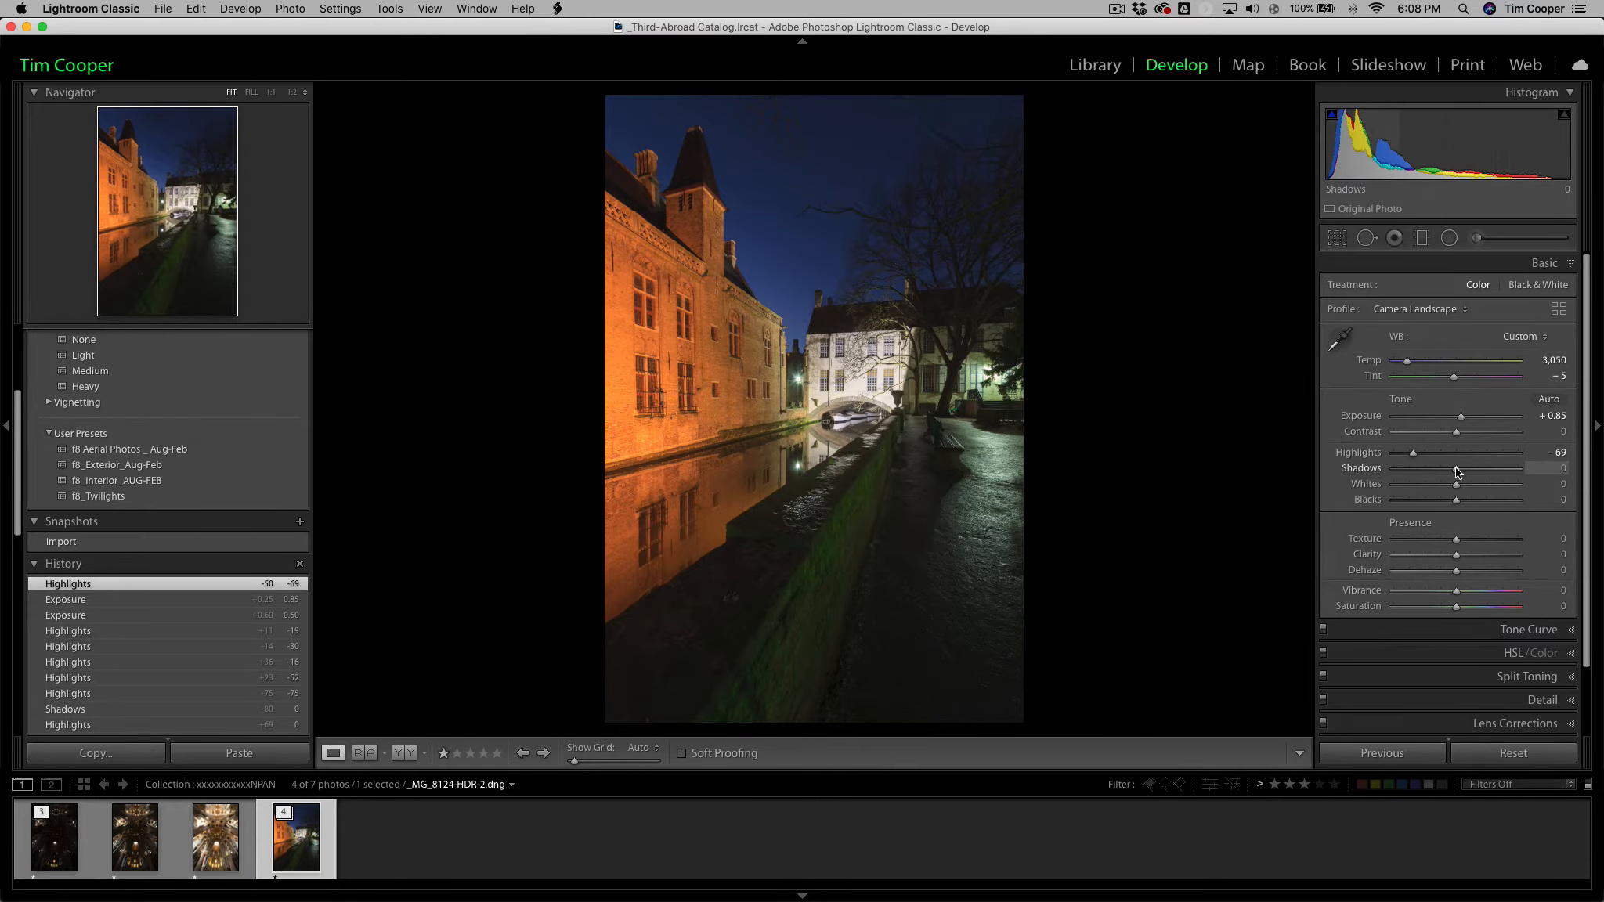
drag(1456, 471, 1476, 471)
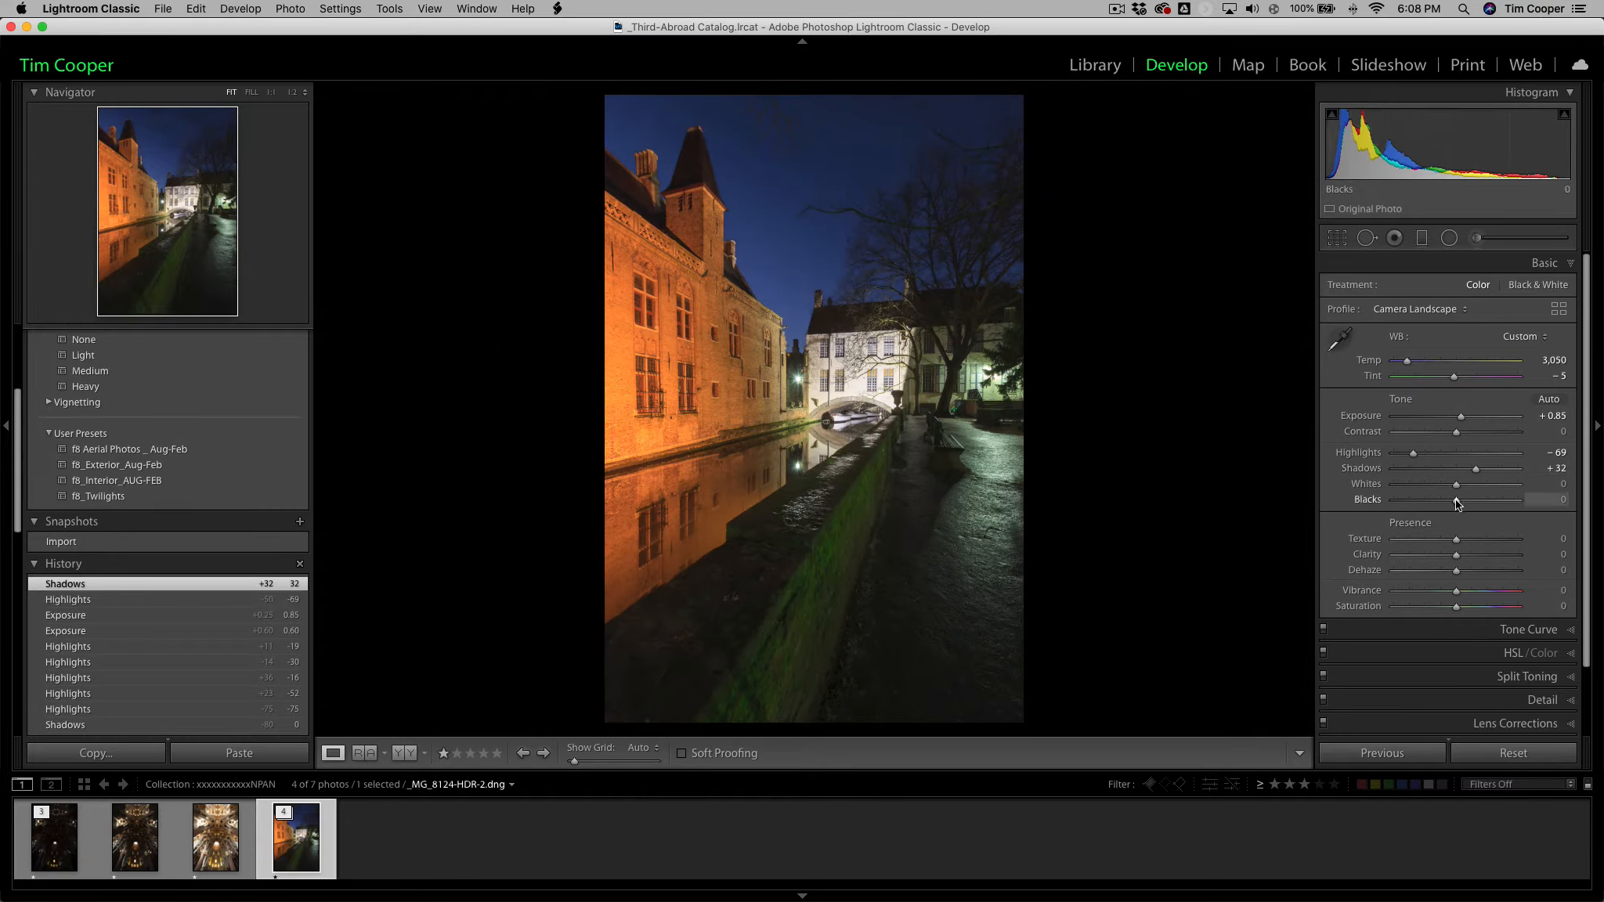
drag(1457, 502, 1443, 503)
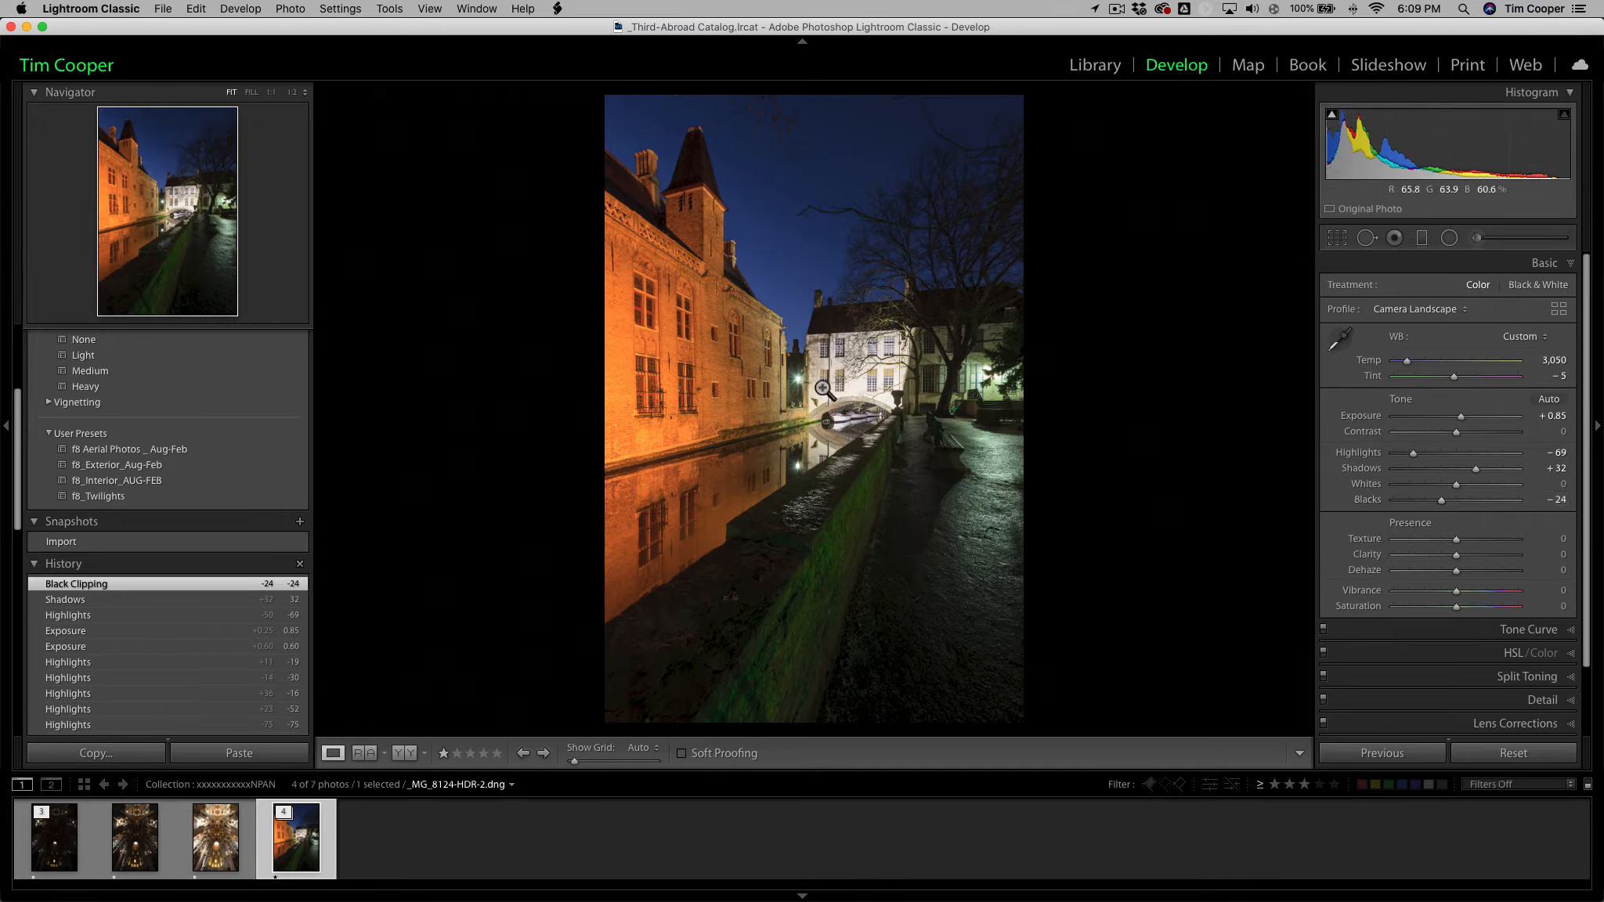
Lower the merged canal image's Exposure to +0.55.
click(1554, 416)
key(Down)
key(Down)
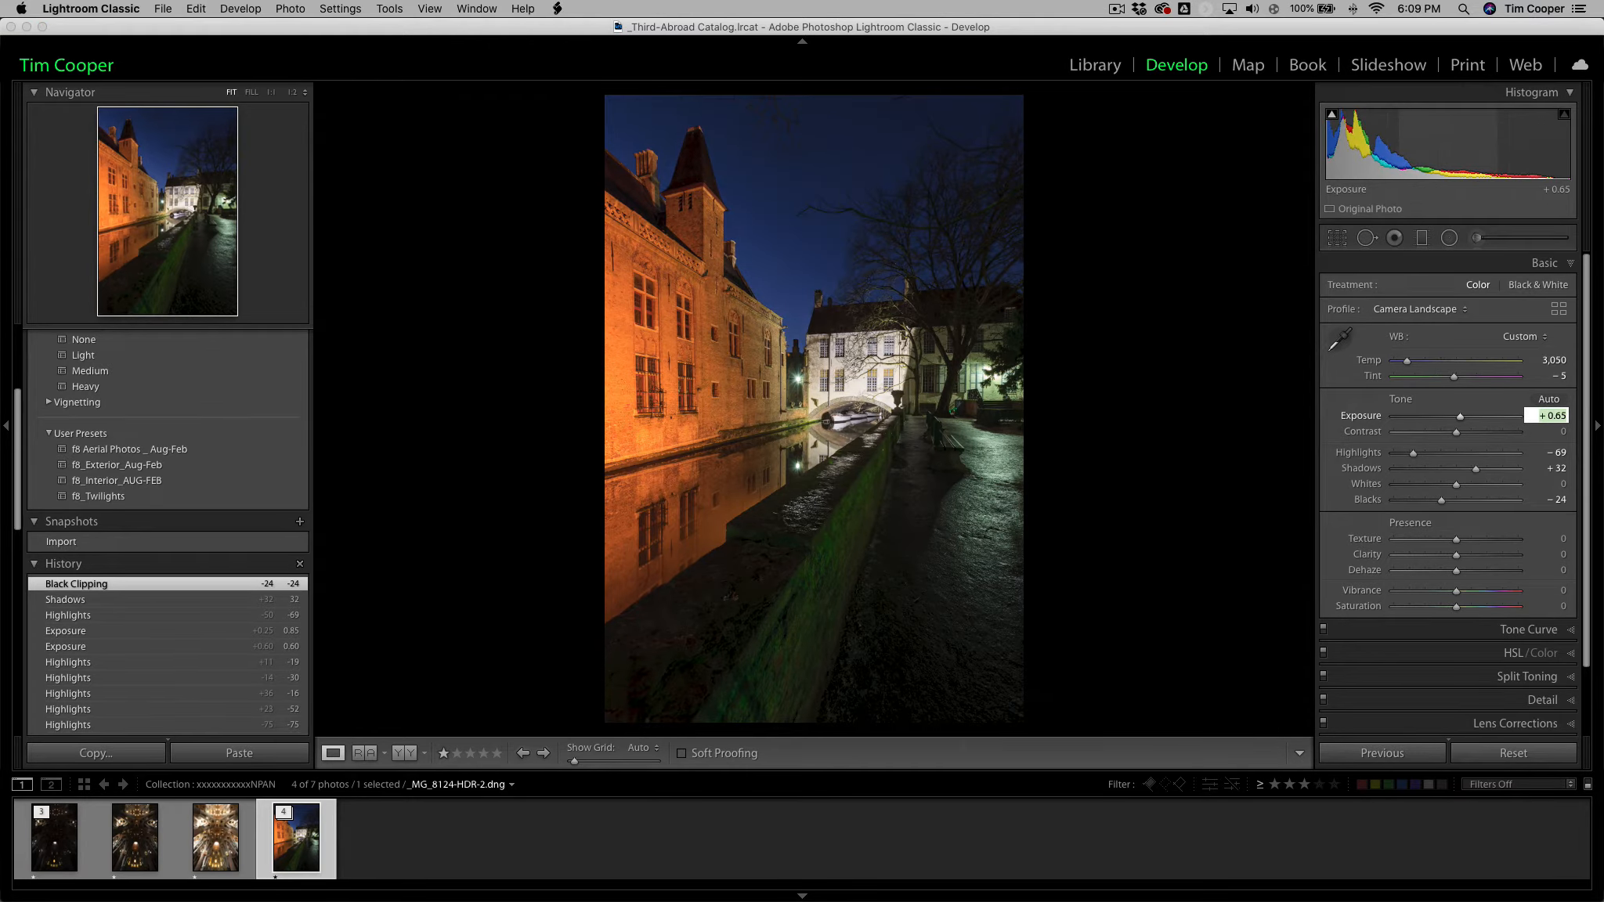
key(Down)
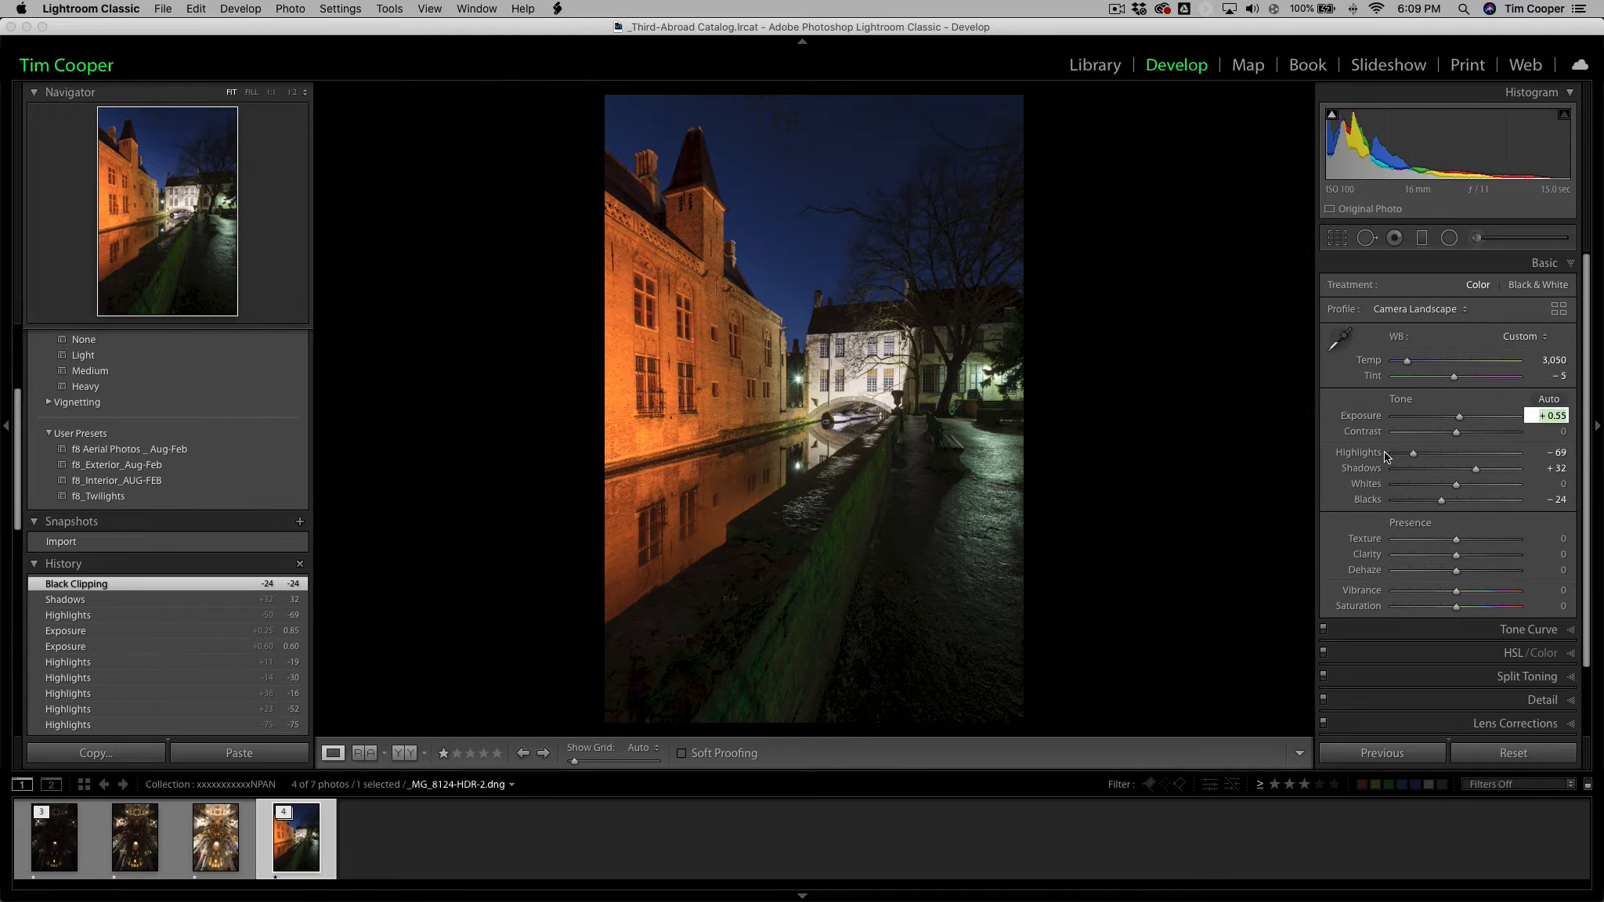
Raise the merged canal image's Highlights to -62.
click(1557, 455)
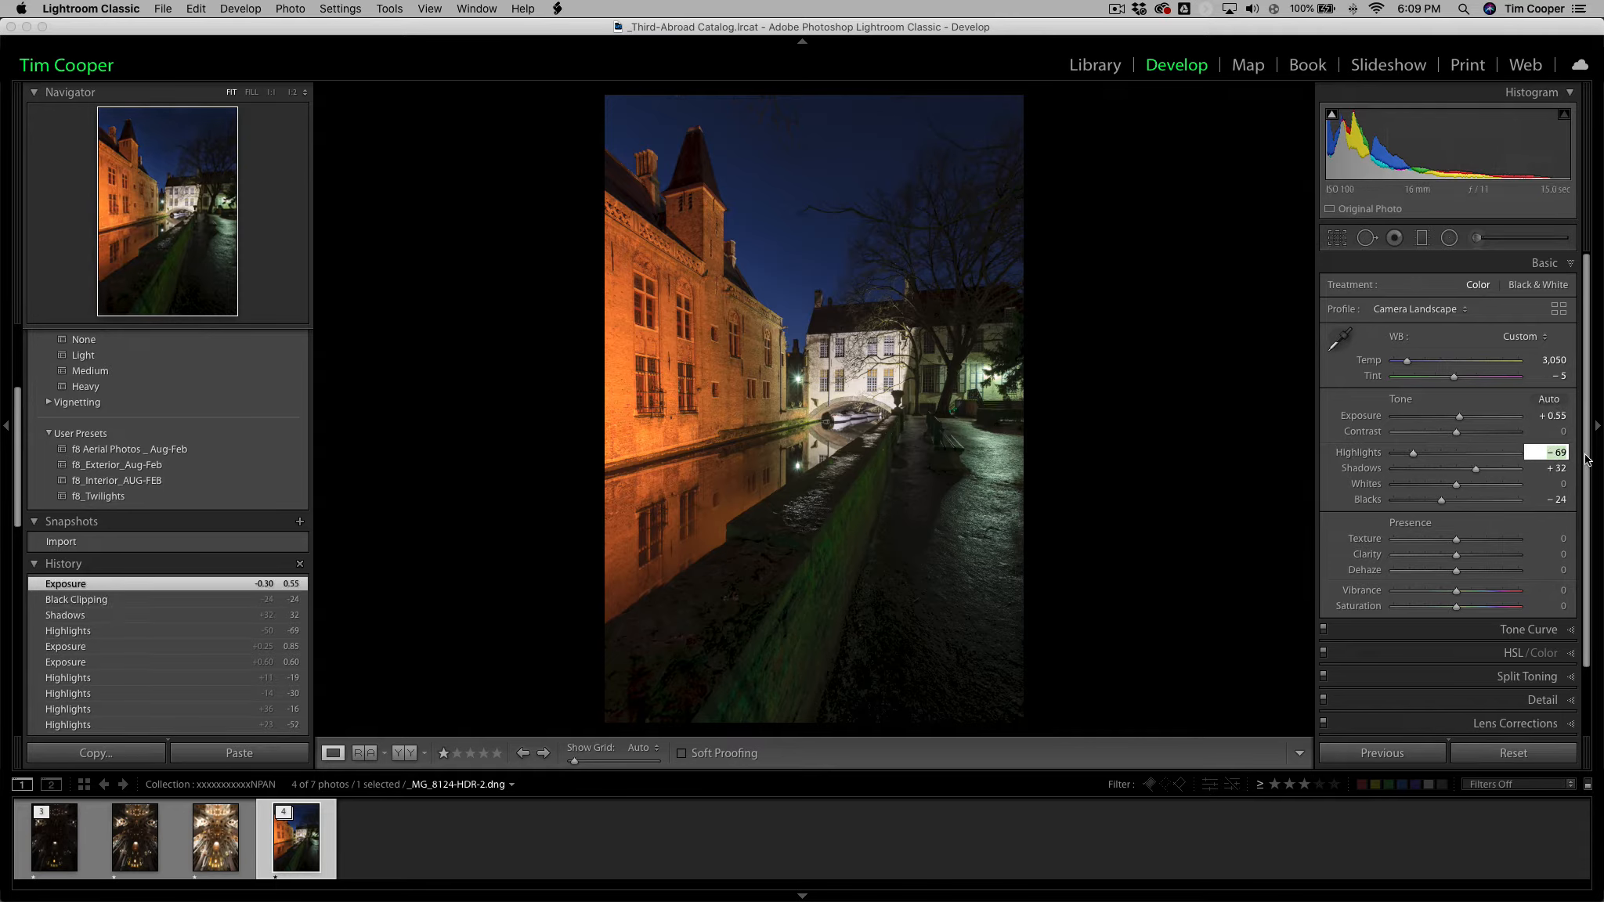
key(Up)
key(Up)
key(Up)
key(Up)
key(Up)
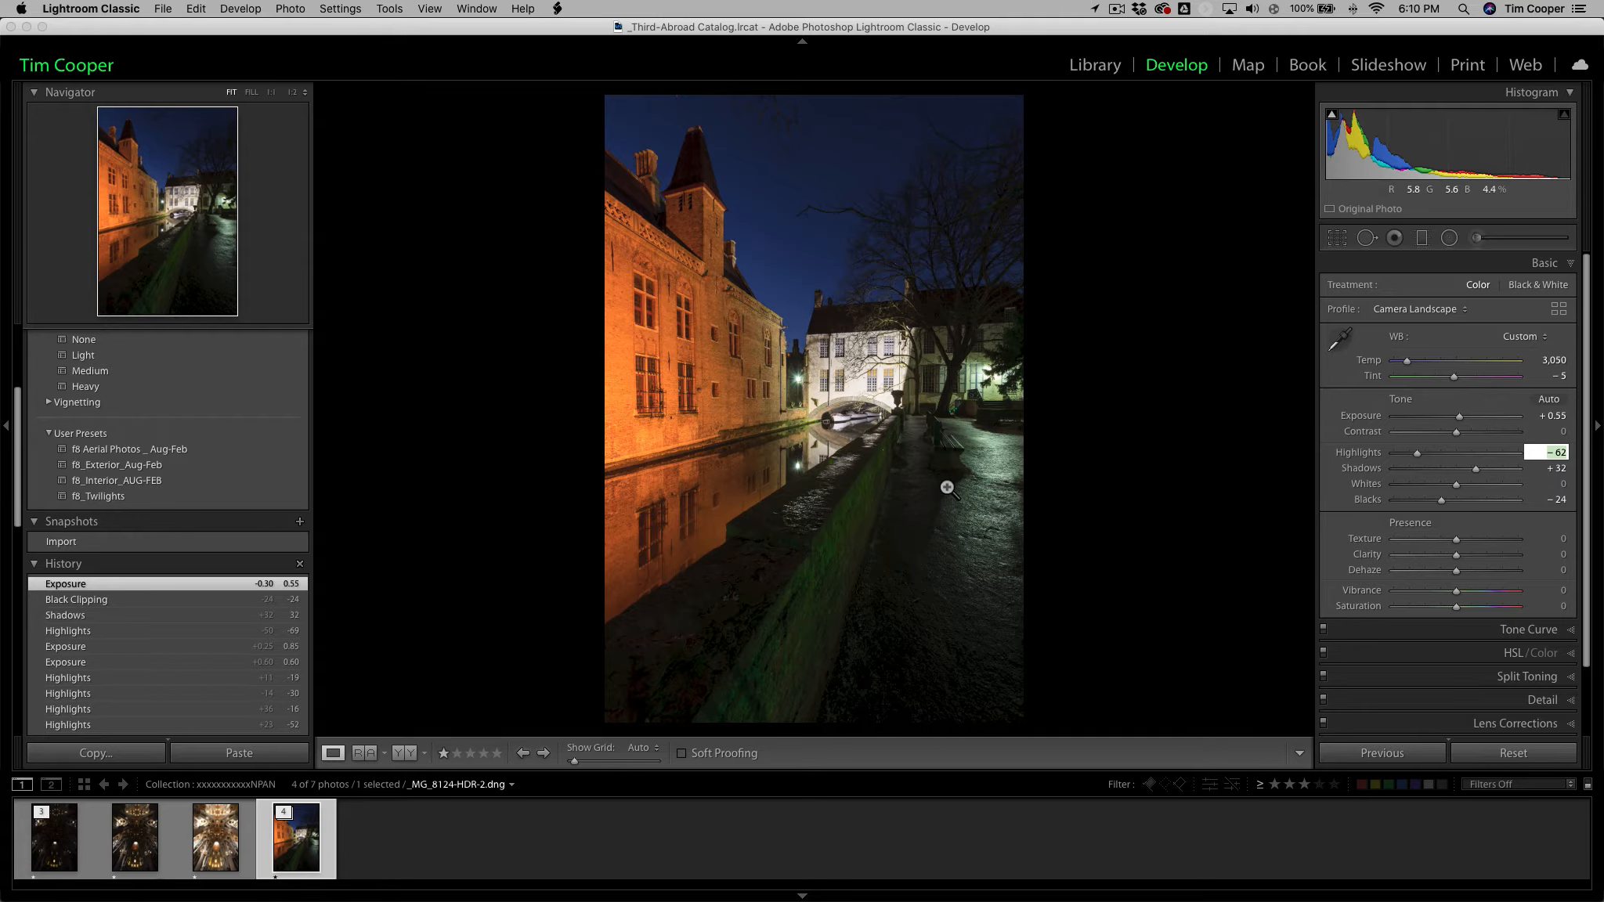
Return to the Library grid, select the three bracketed cathedral exposures with _DSF2229.RAF as the active photo, and compare them in Survey view.
click(216, 852)
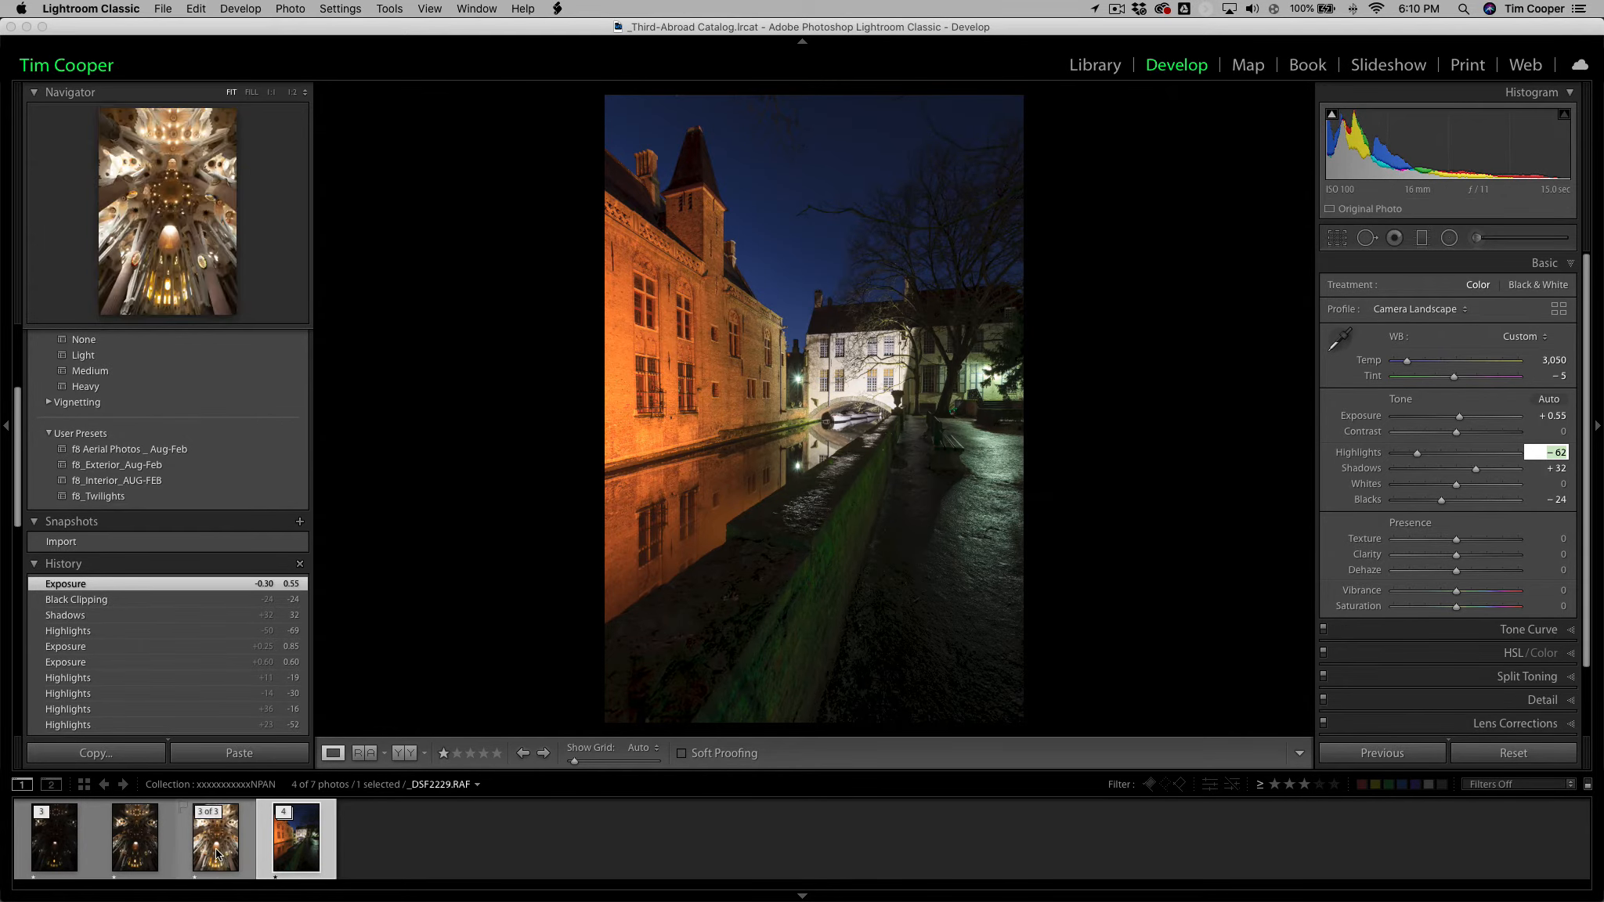
key(g)
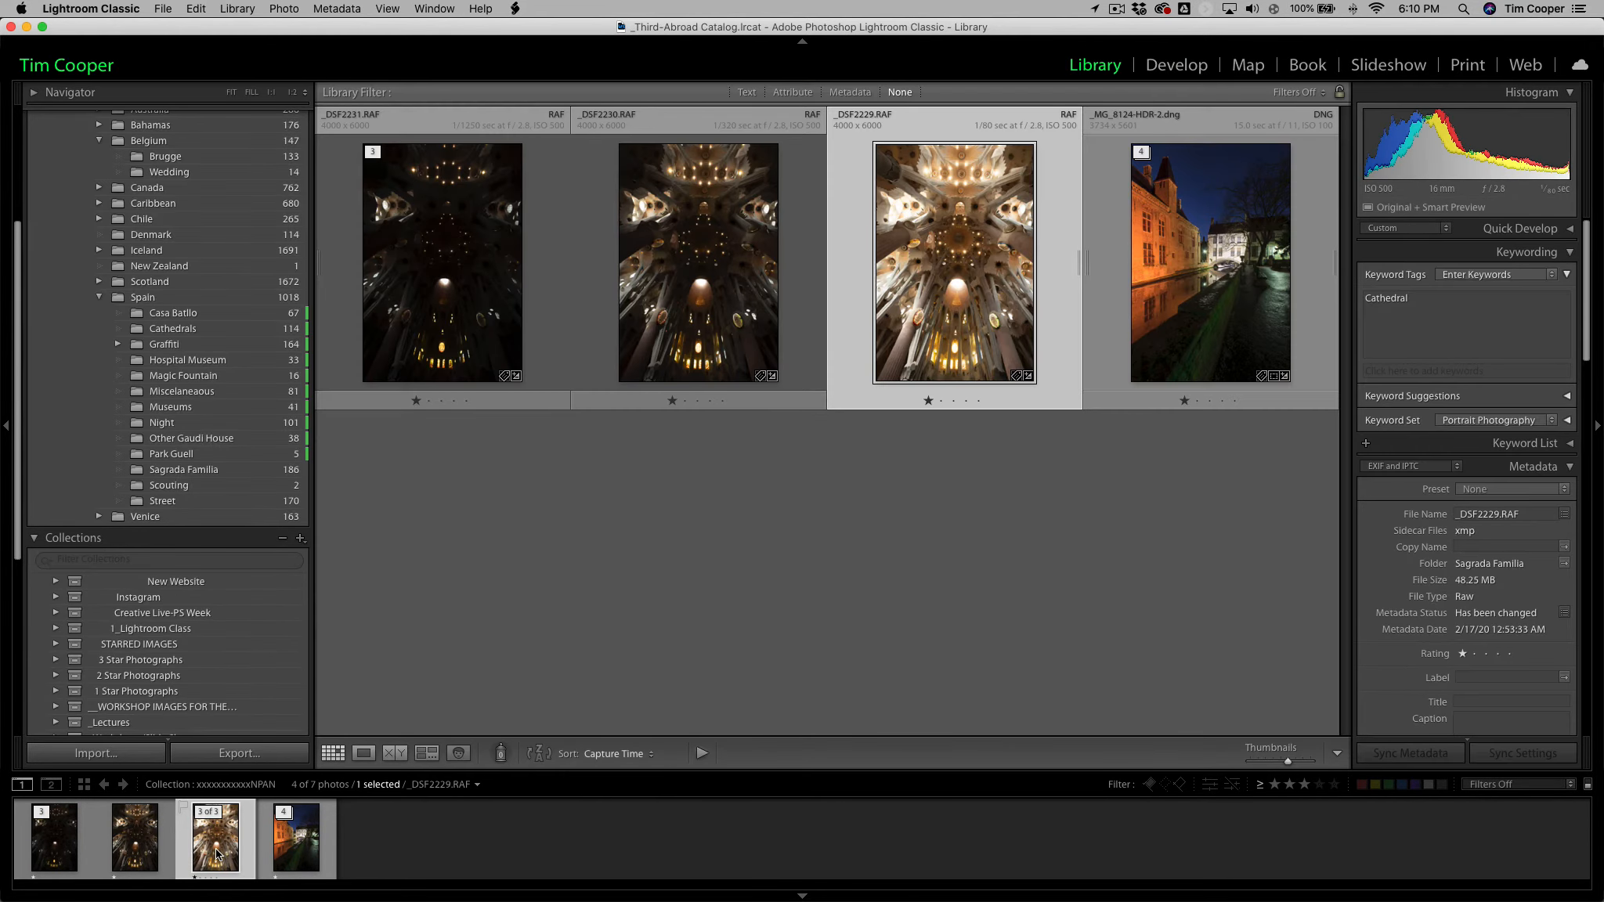
shift+click(439, 362)
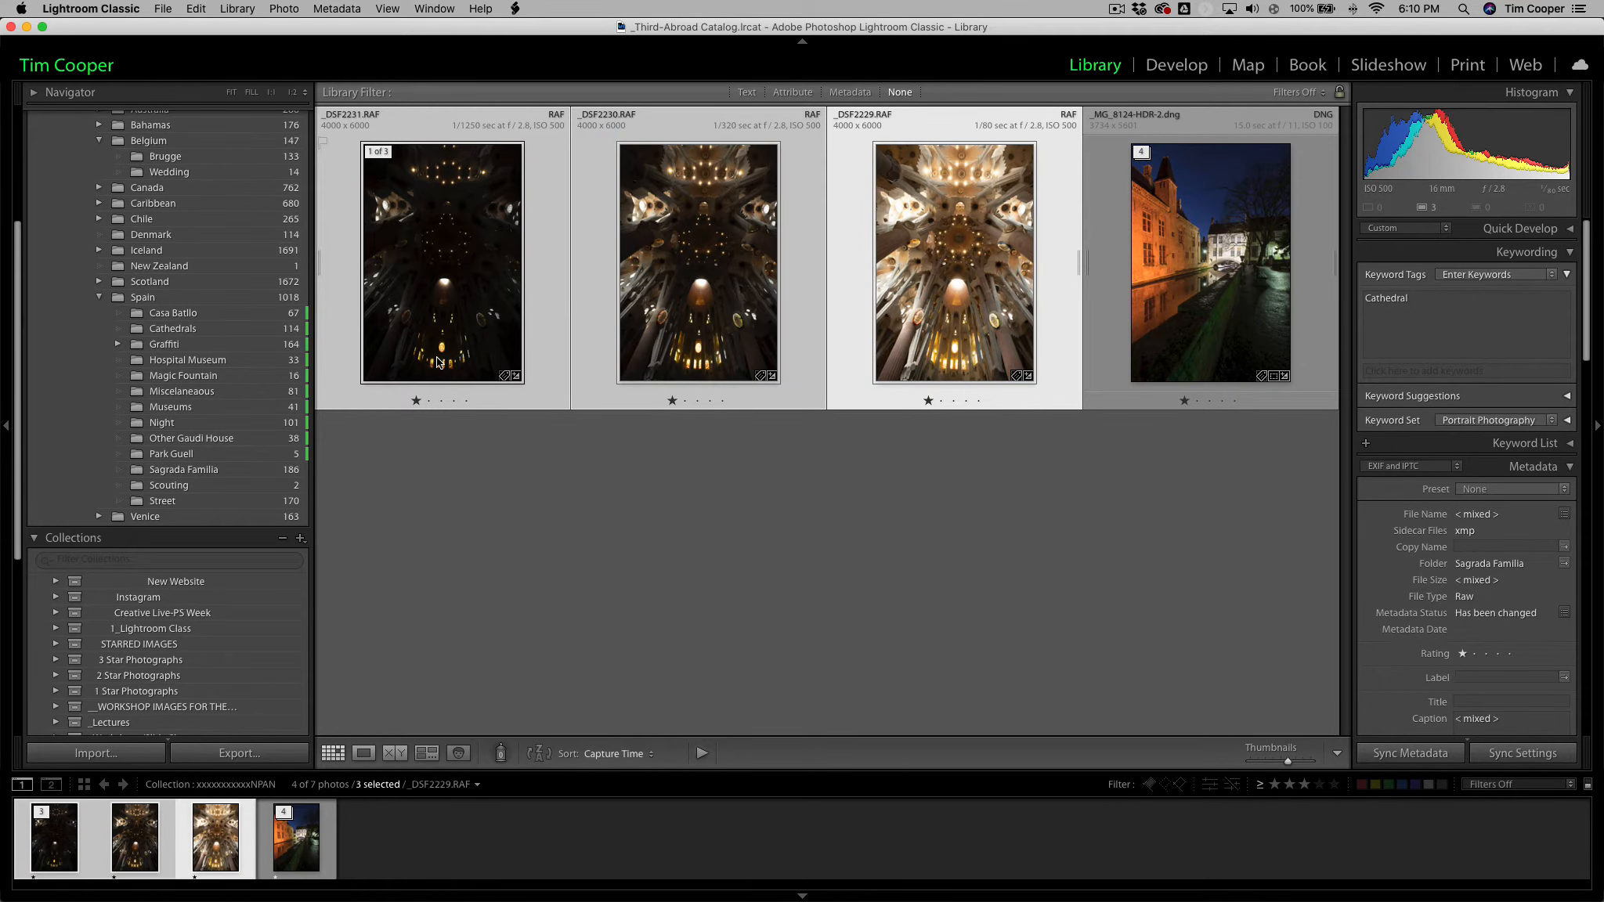
key(n)
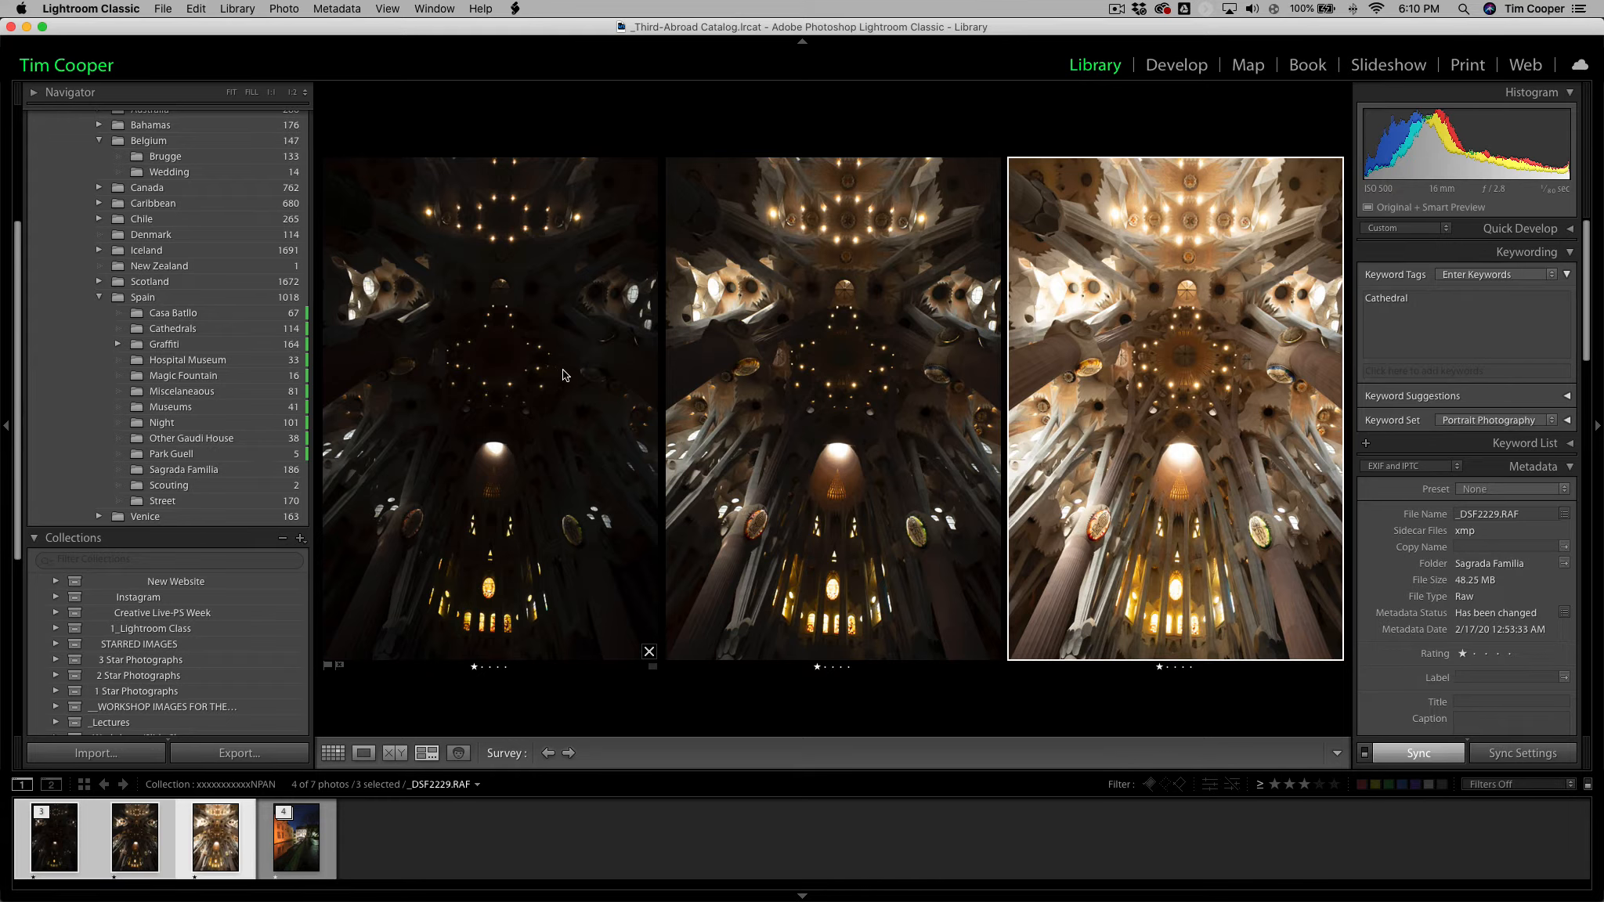
Inspect the ceiling window highlights close up in _DSF2229.RAF and _DSF2231.RAF in Loupe view, keeping all three cathedral exposures selected.
double_click(1200, 424)
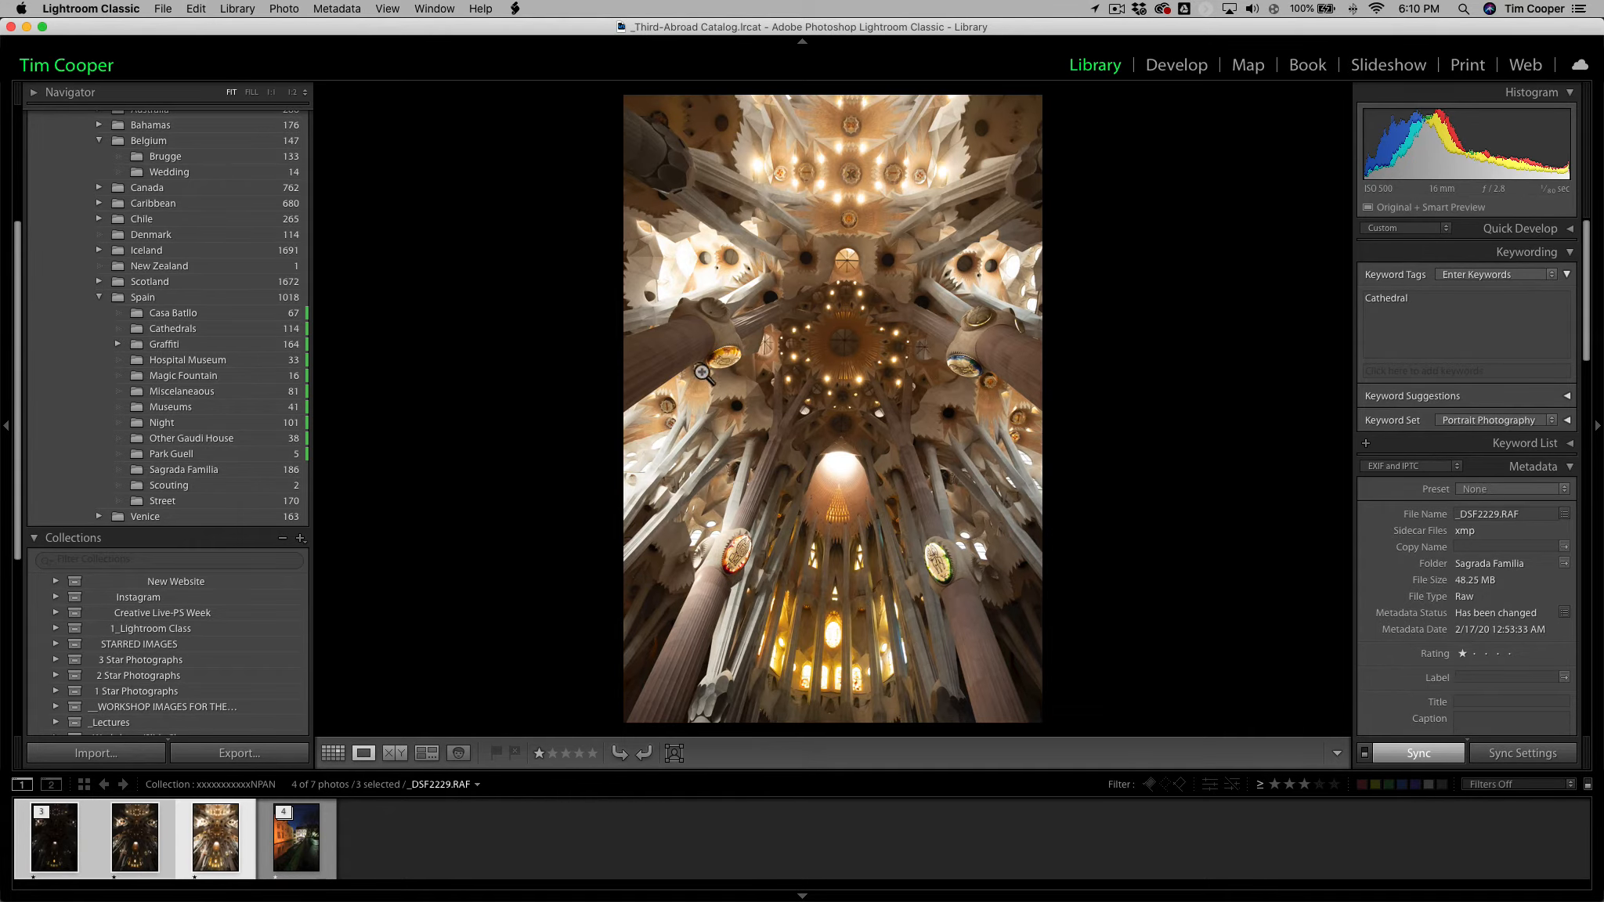
click(696, 288)
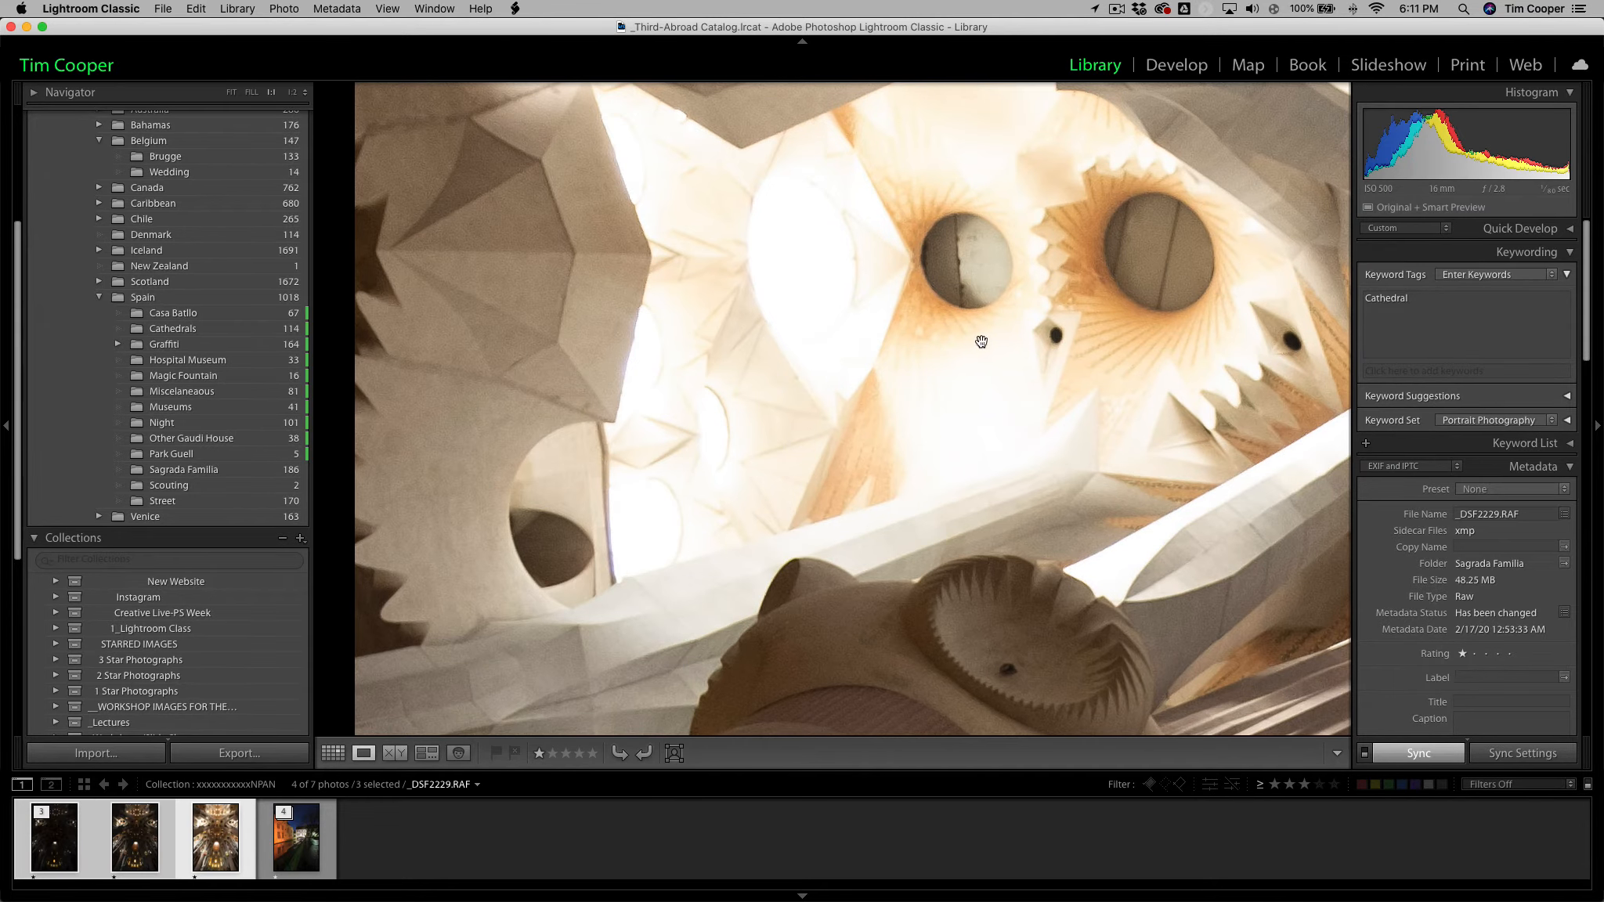
click(911, 374)
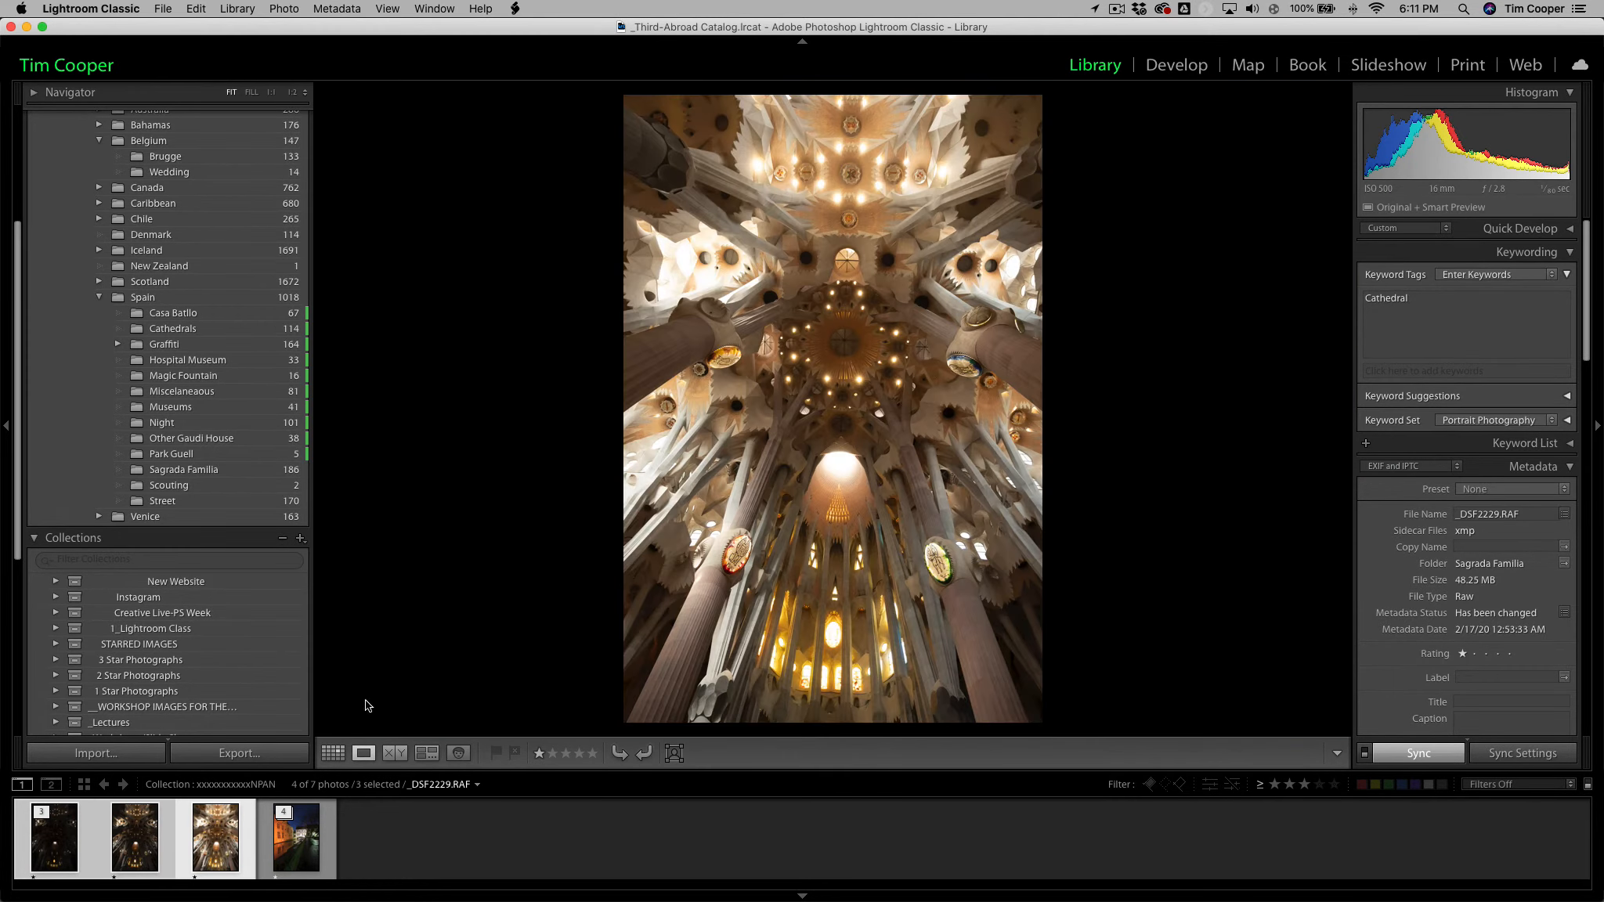
click(135, 835)
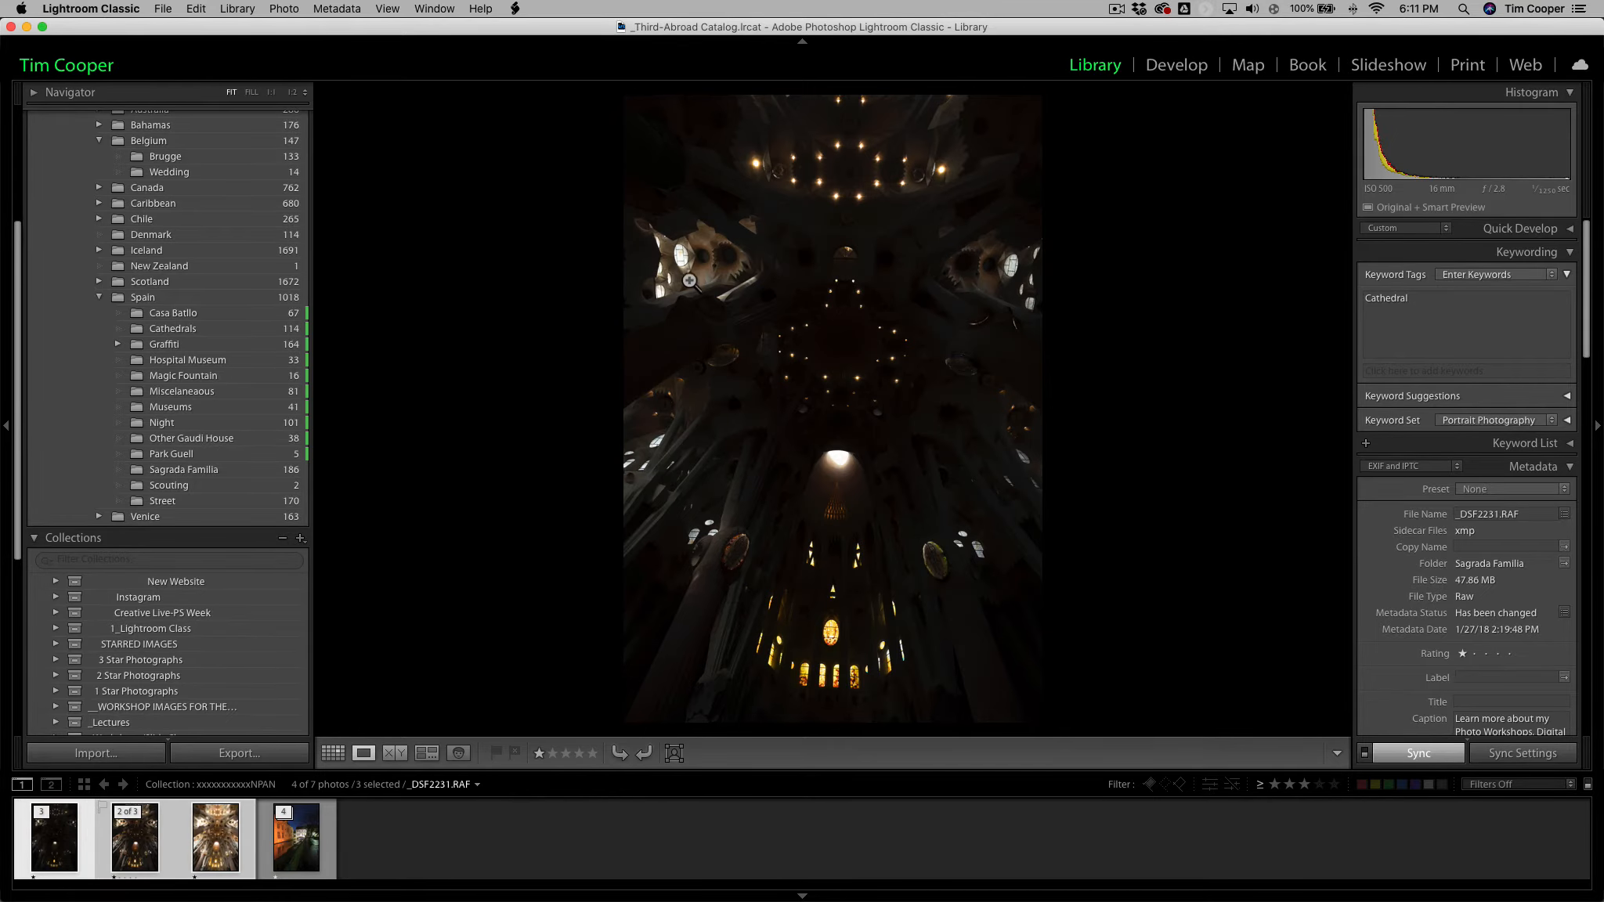
click(686, 268)
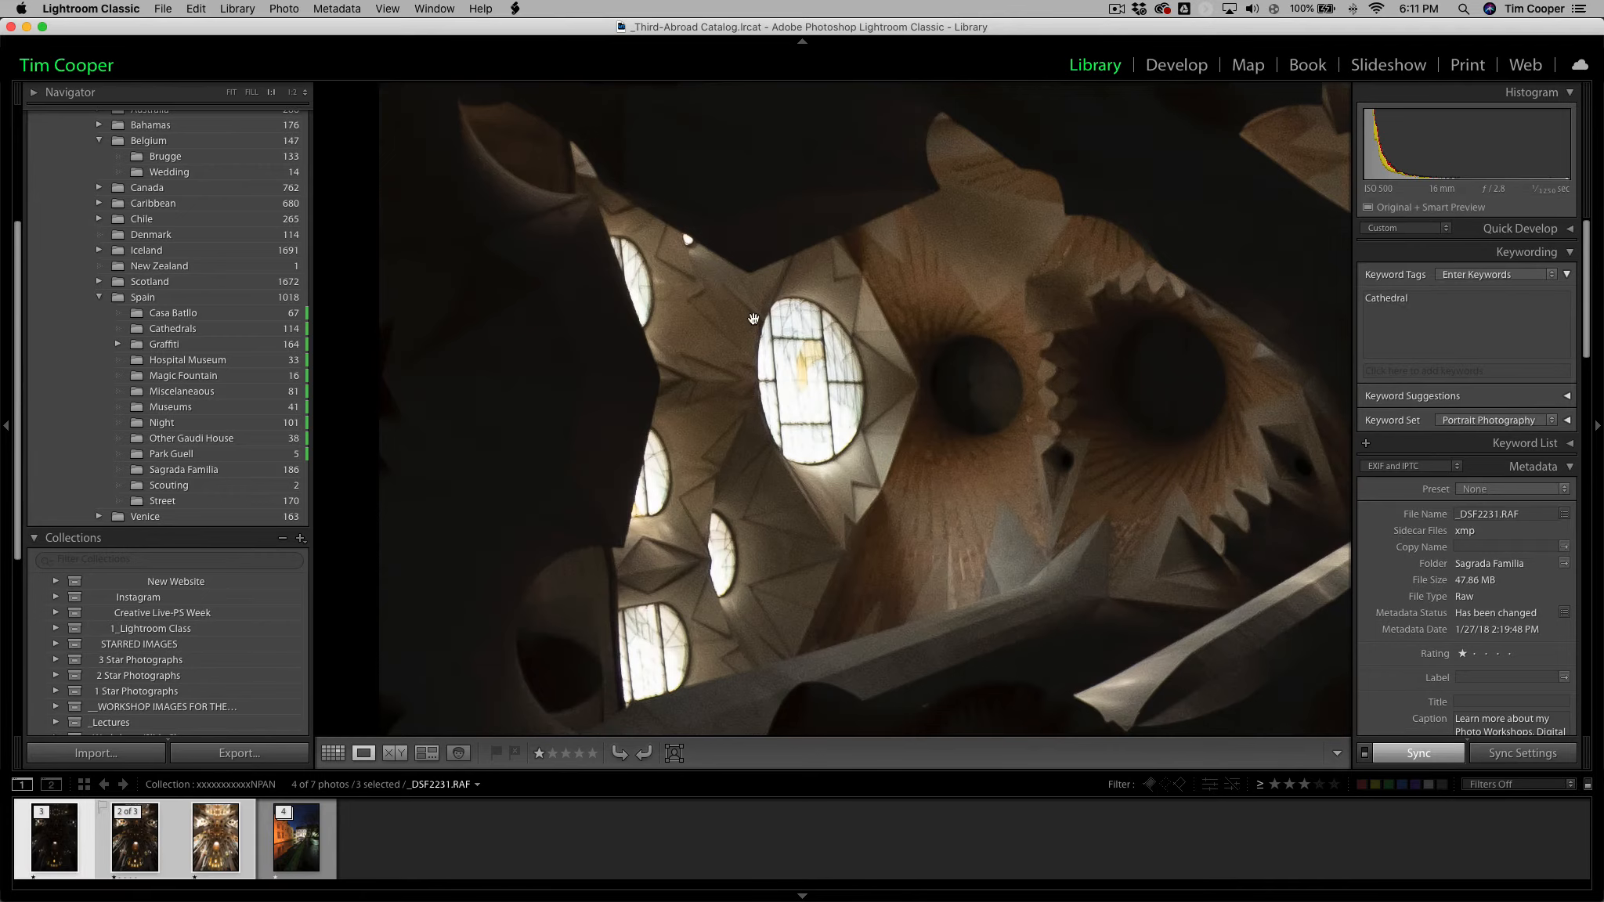
click(815, 383)
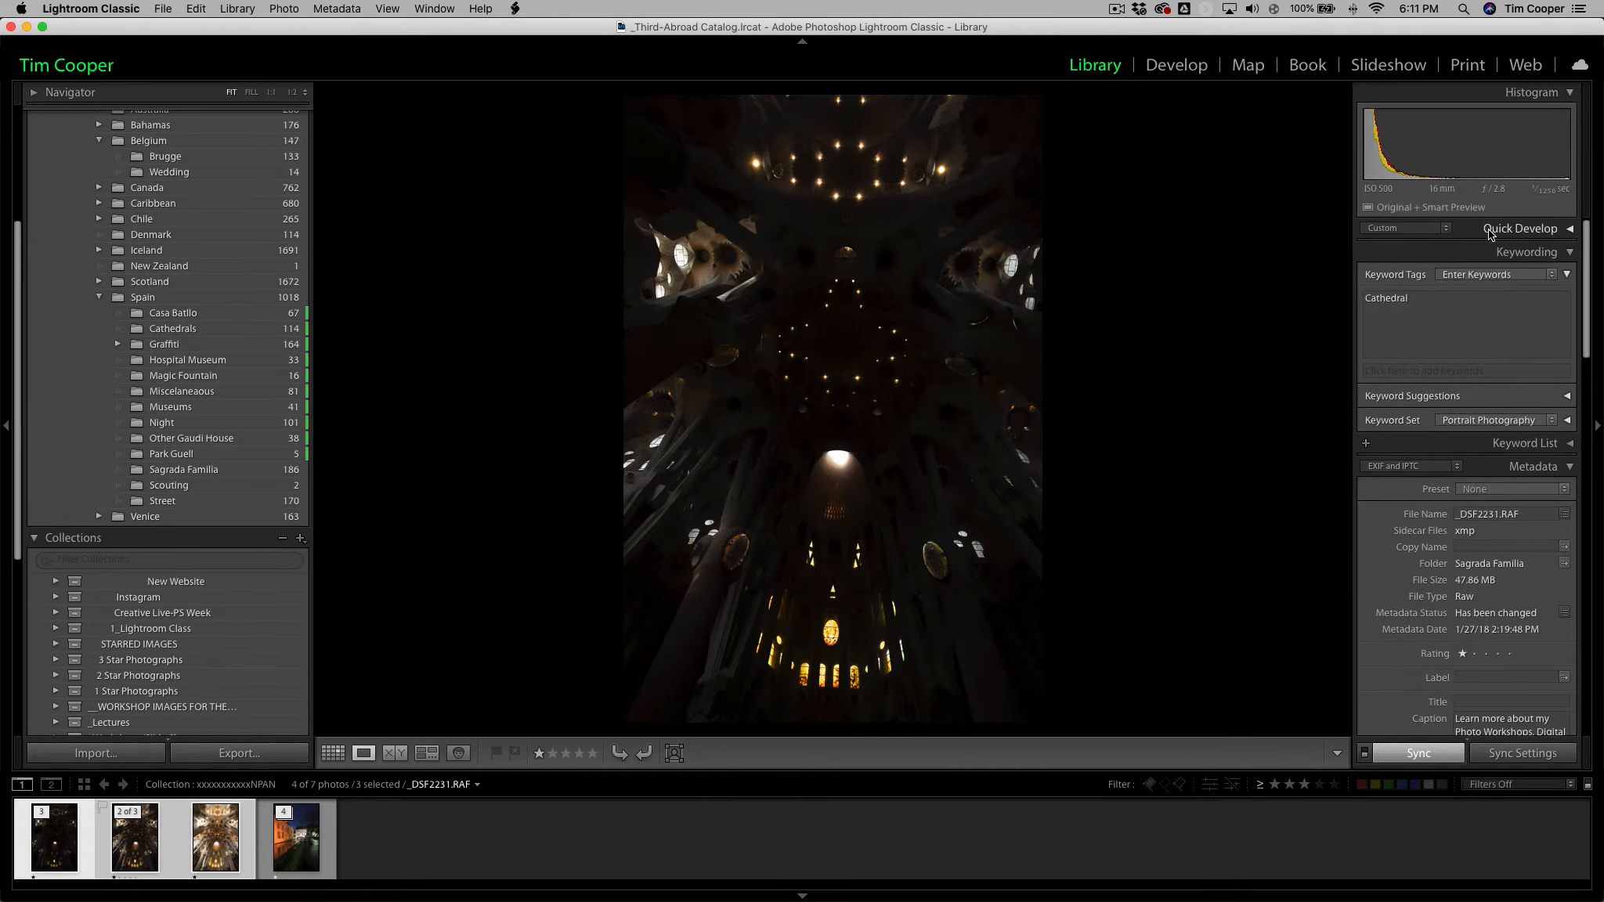
mouse_move(1542, 208)
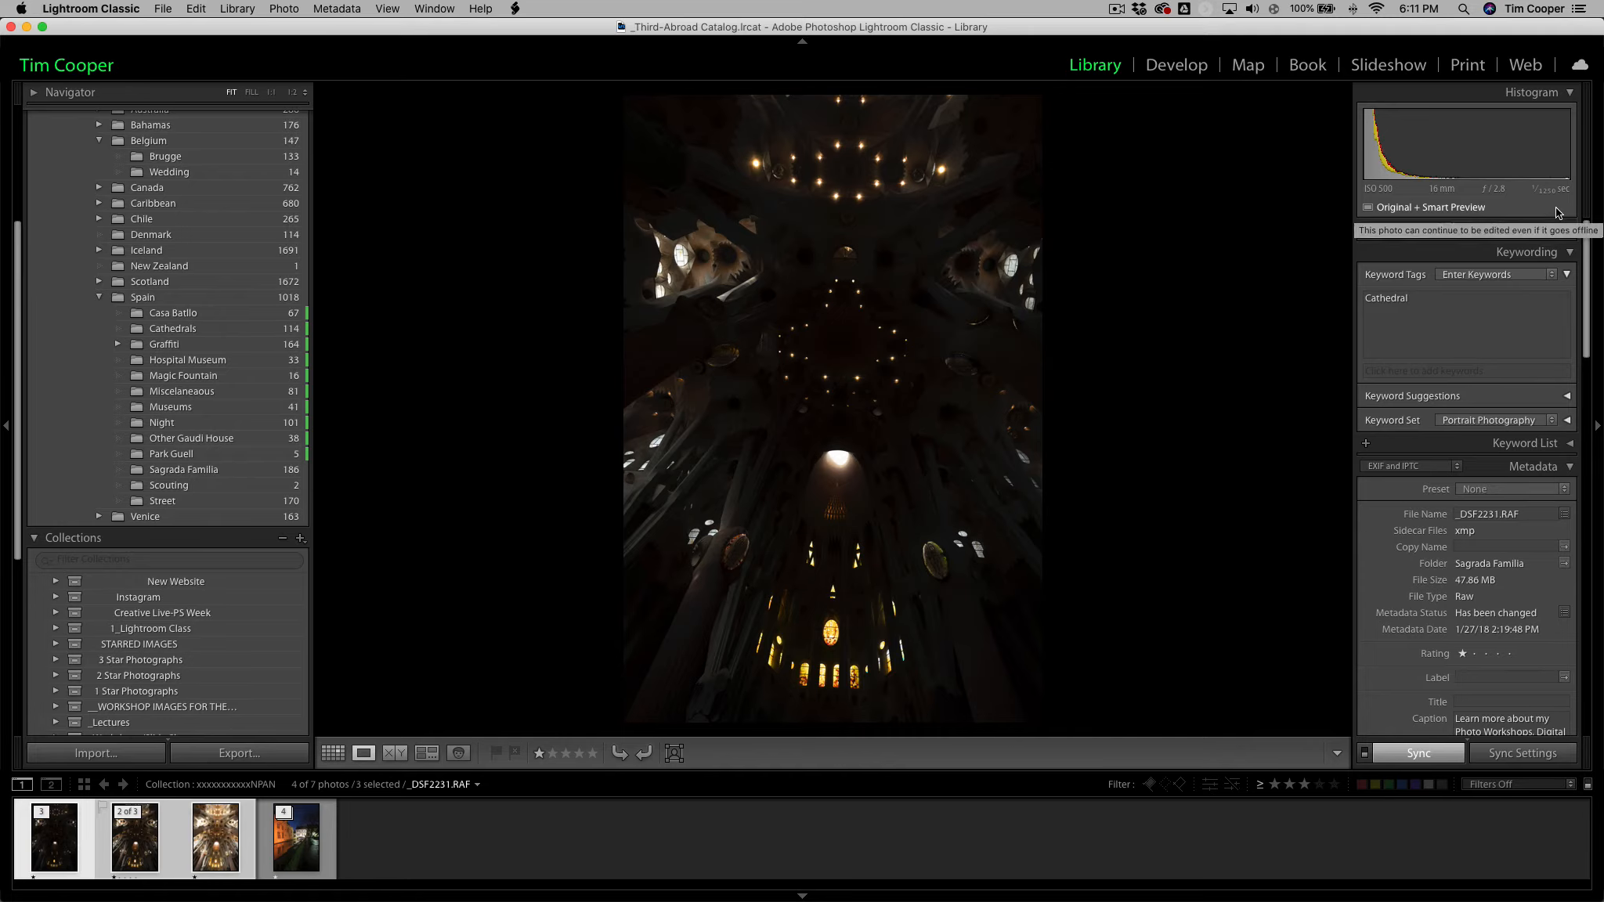
Compare the tonal range and exposure details of _DSF2229.RAF, _DSF2230.RAF and _DSF2231.RAF in Loupe view, keeping all three selected.
click(229, 830)
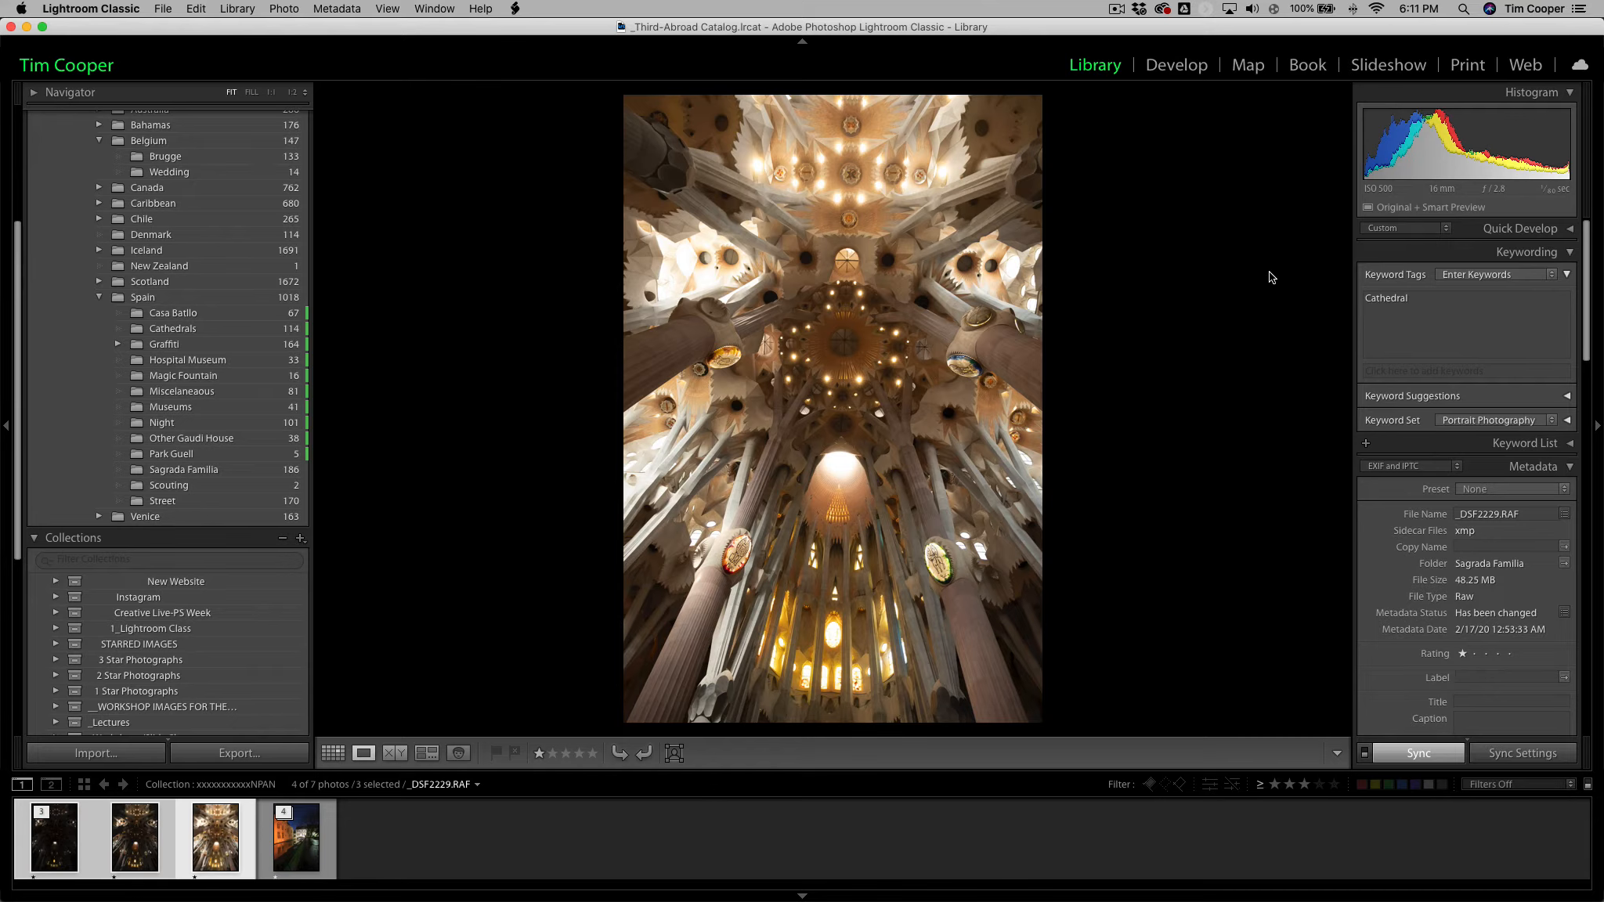
click(63, 833)
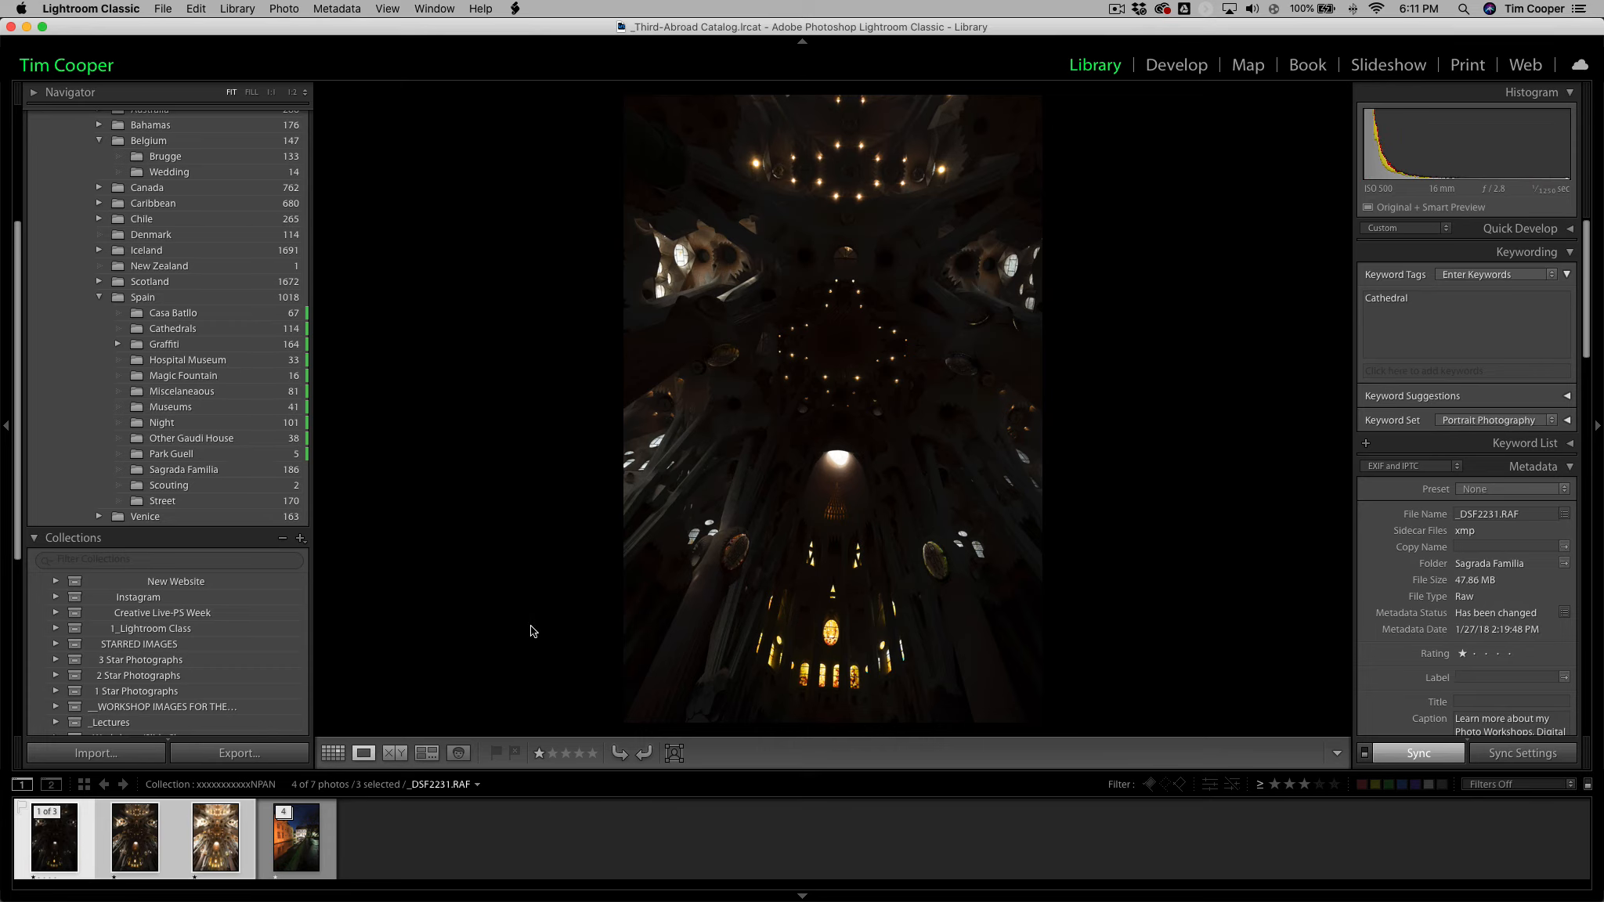
click(231, 836)
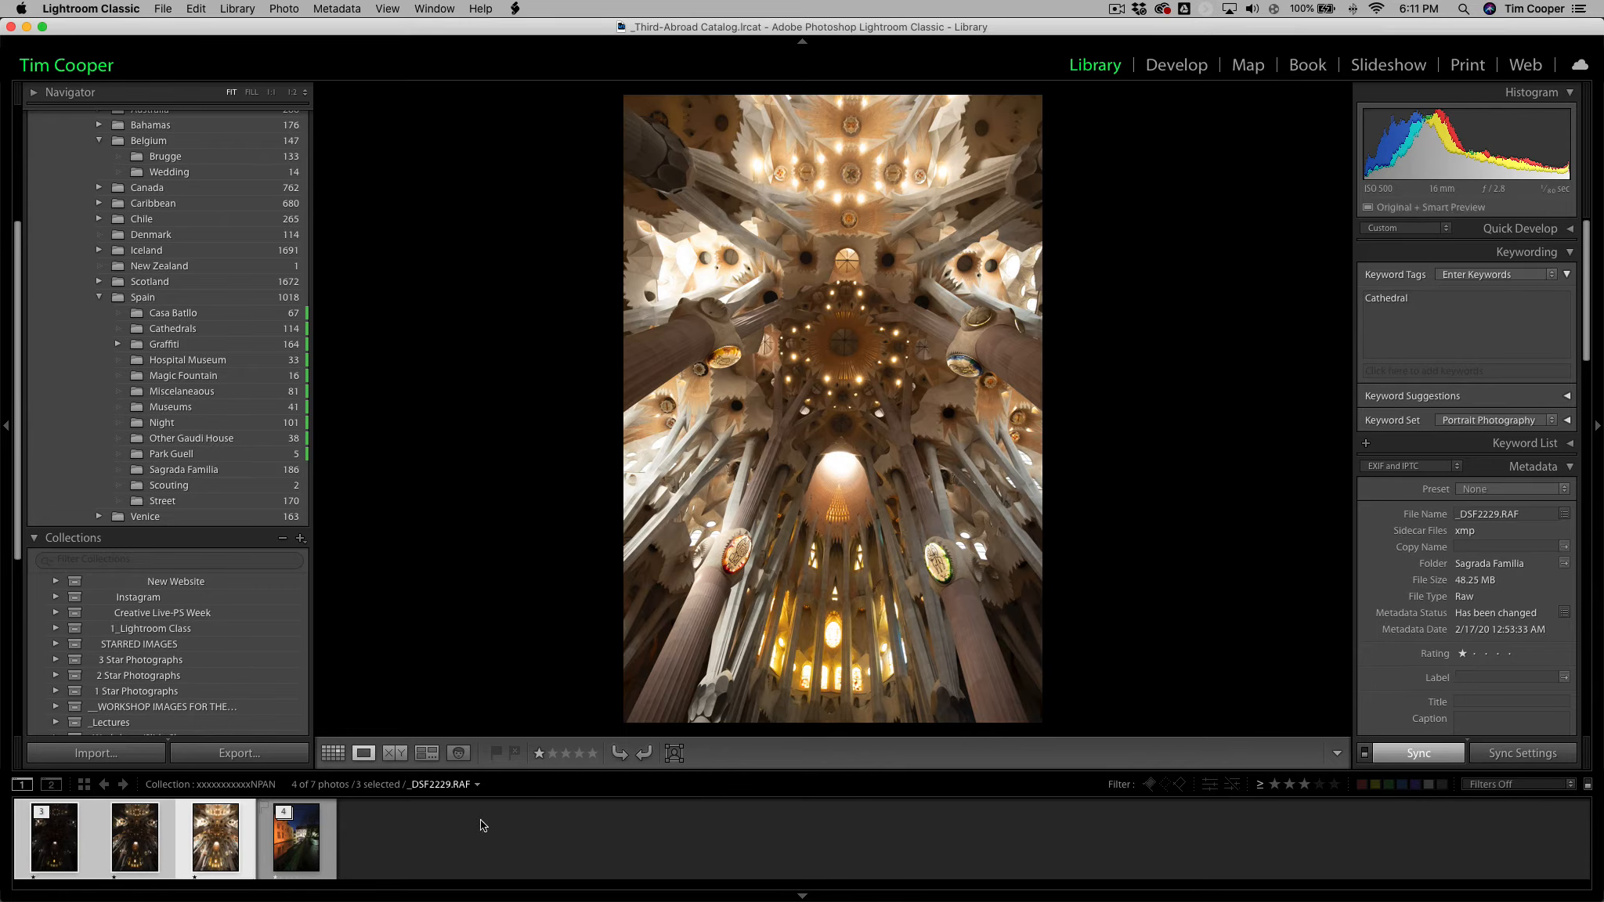
click(66, 852)
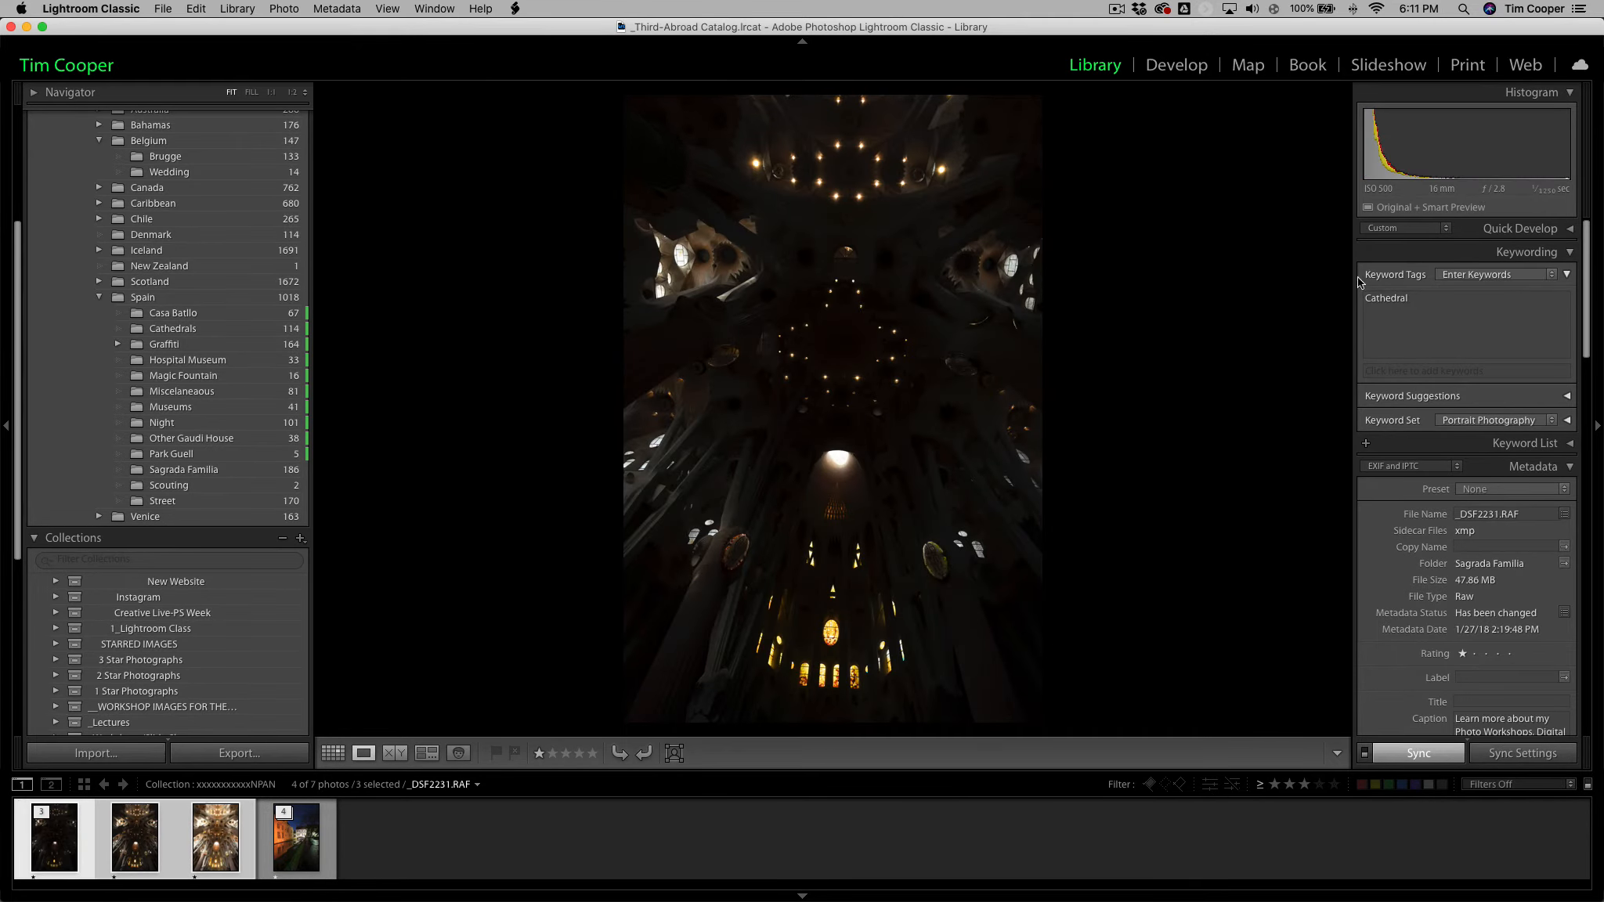
mouse_move(1544, 201)
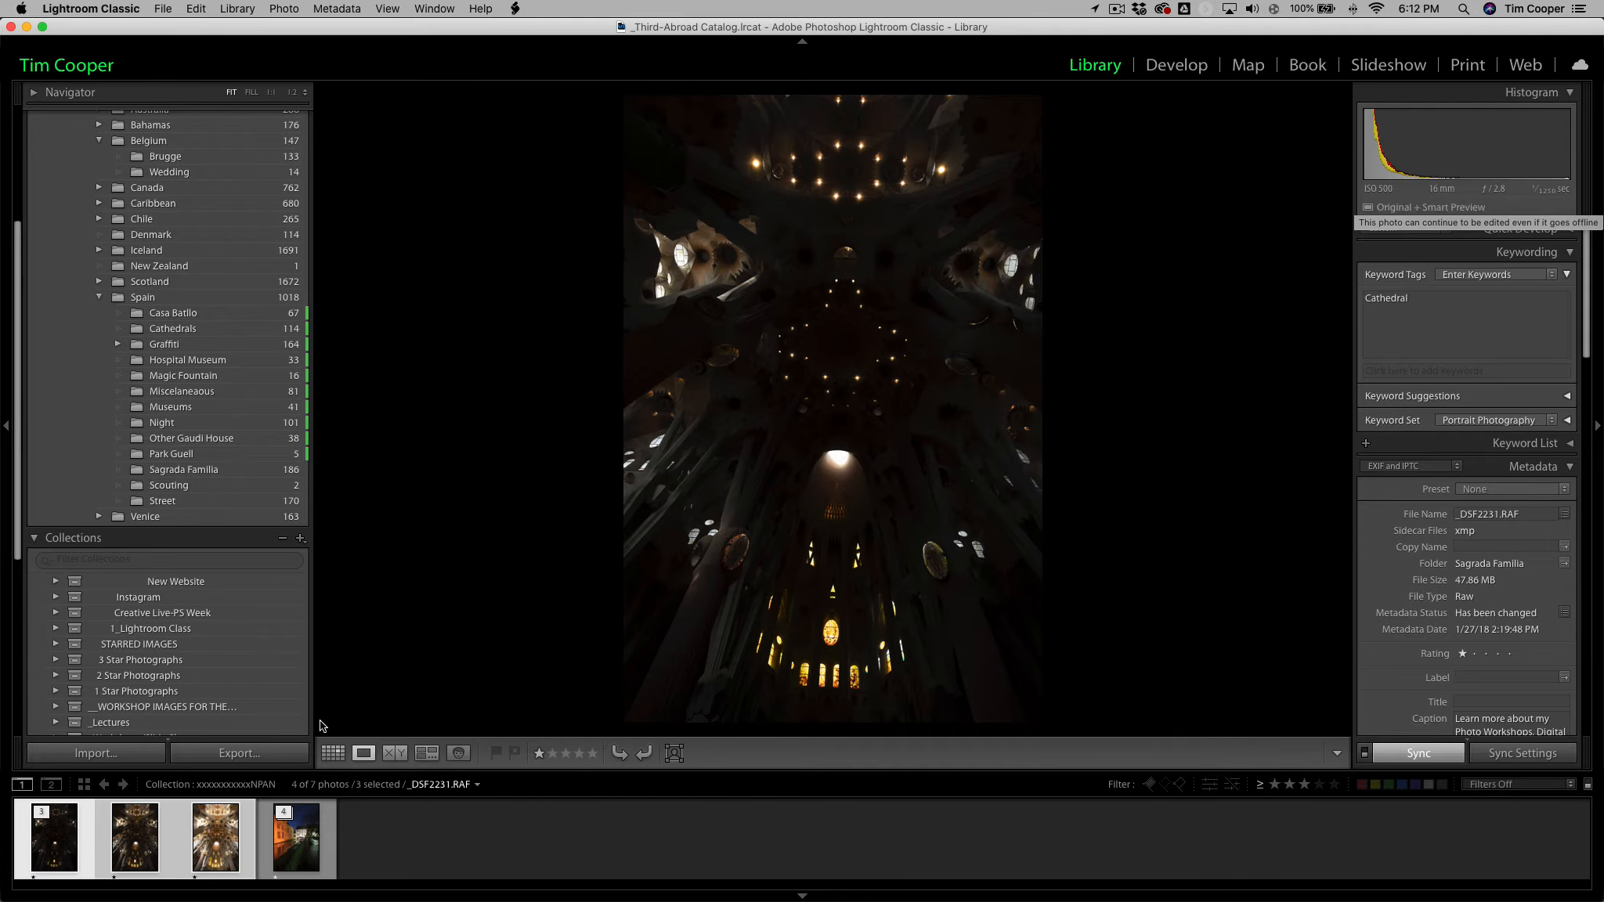
click(133, 842)
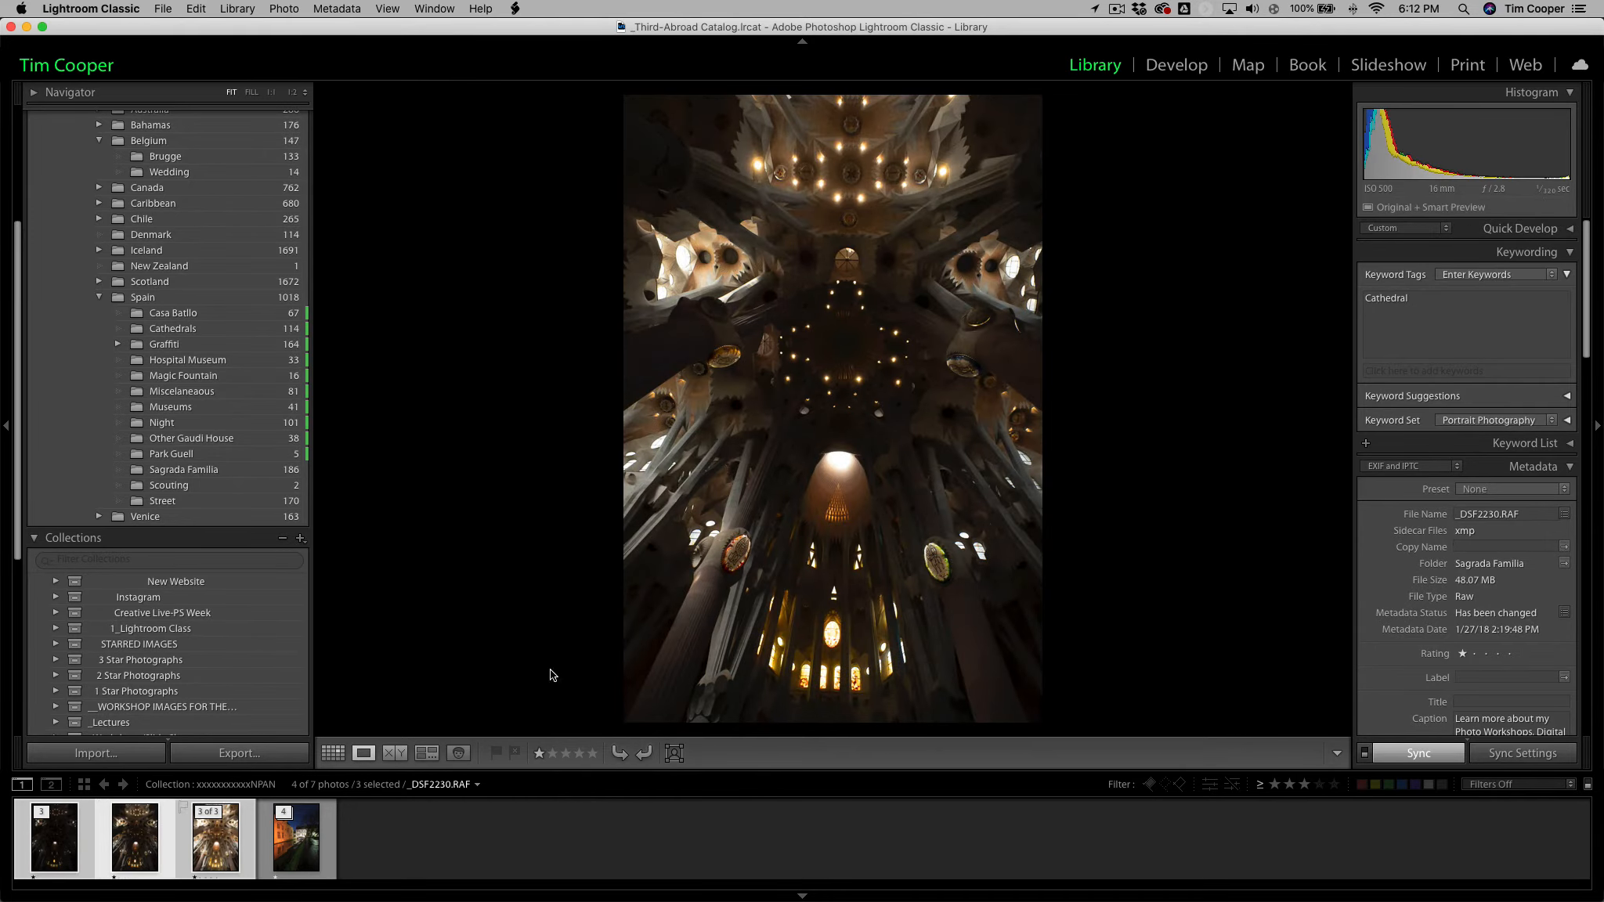
click(235, 844)
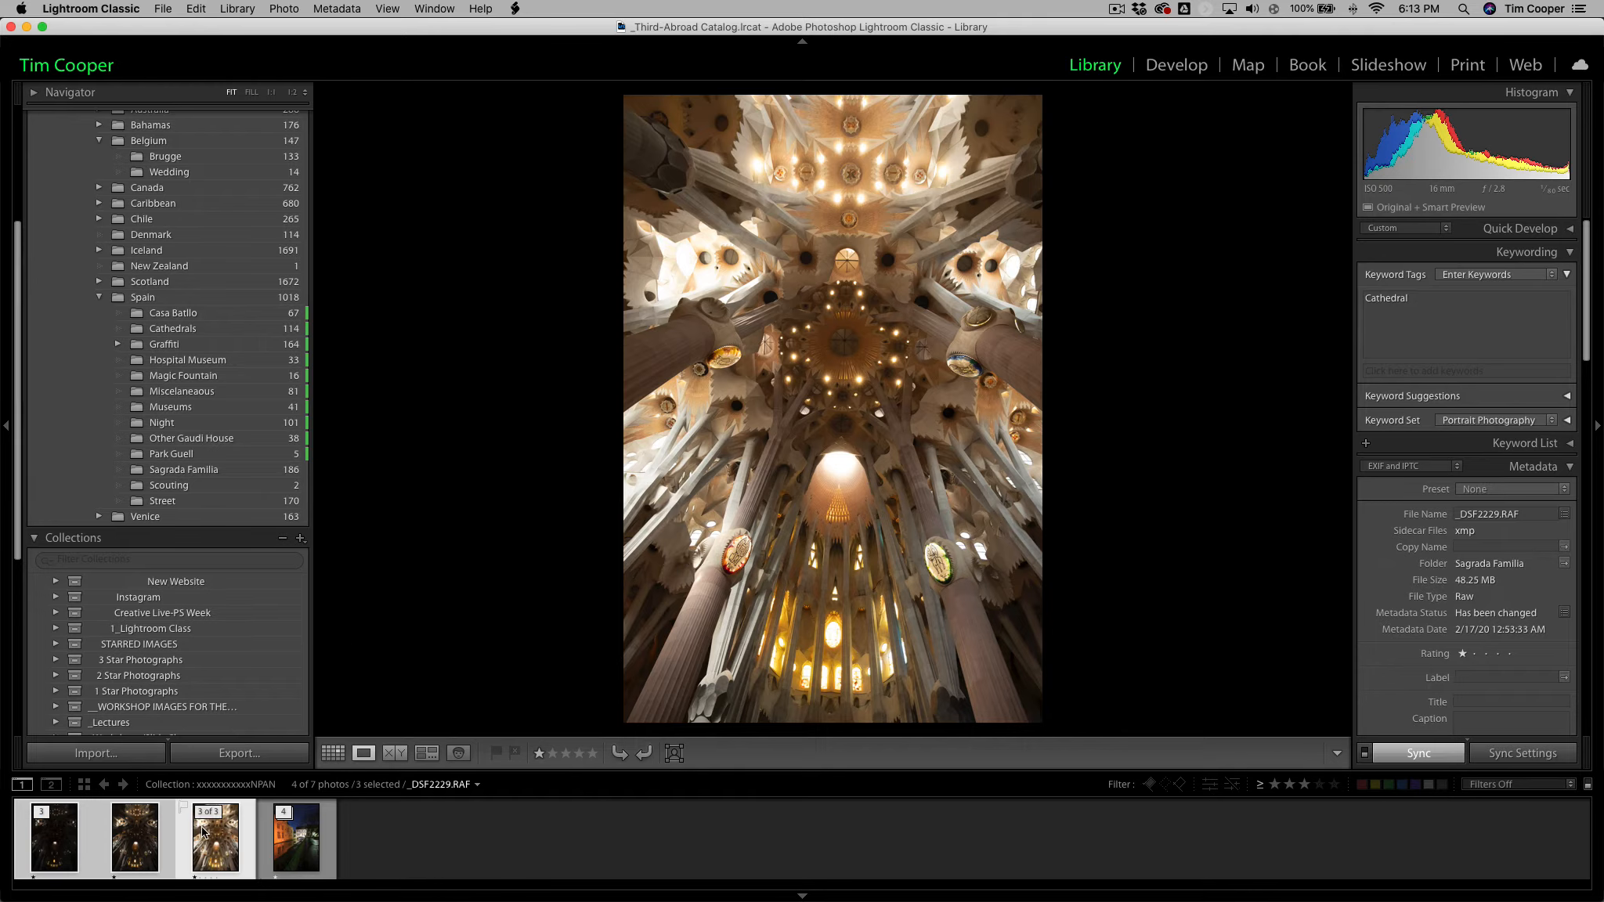
click(132, 843)
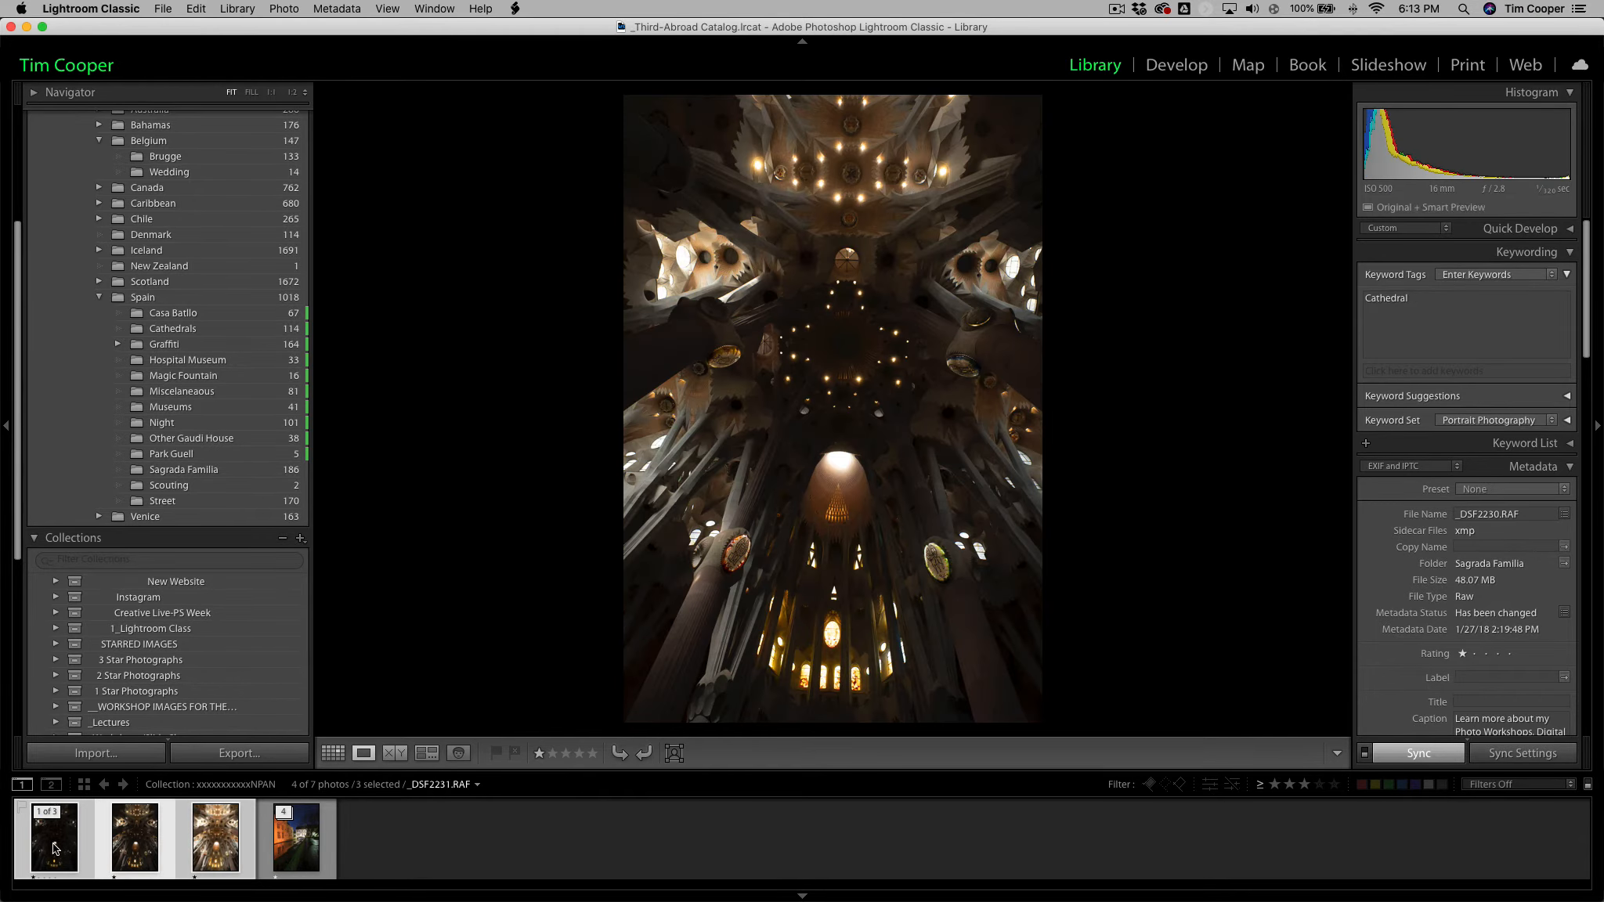
click(55, 847)
click(227, 843)
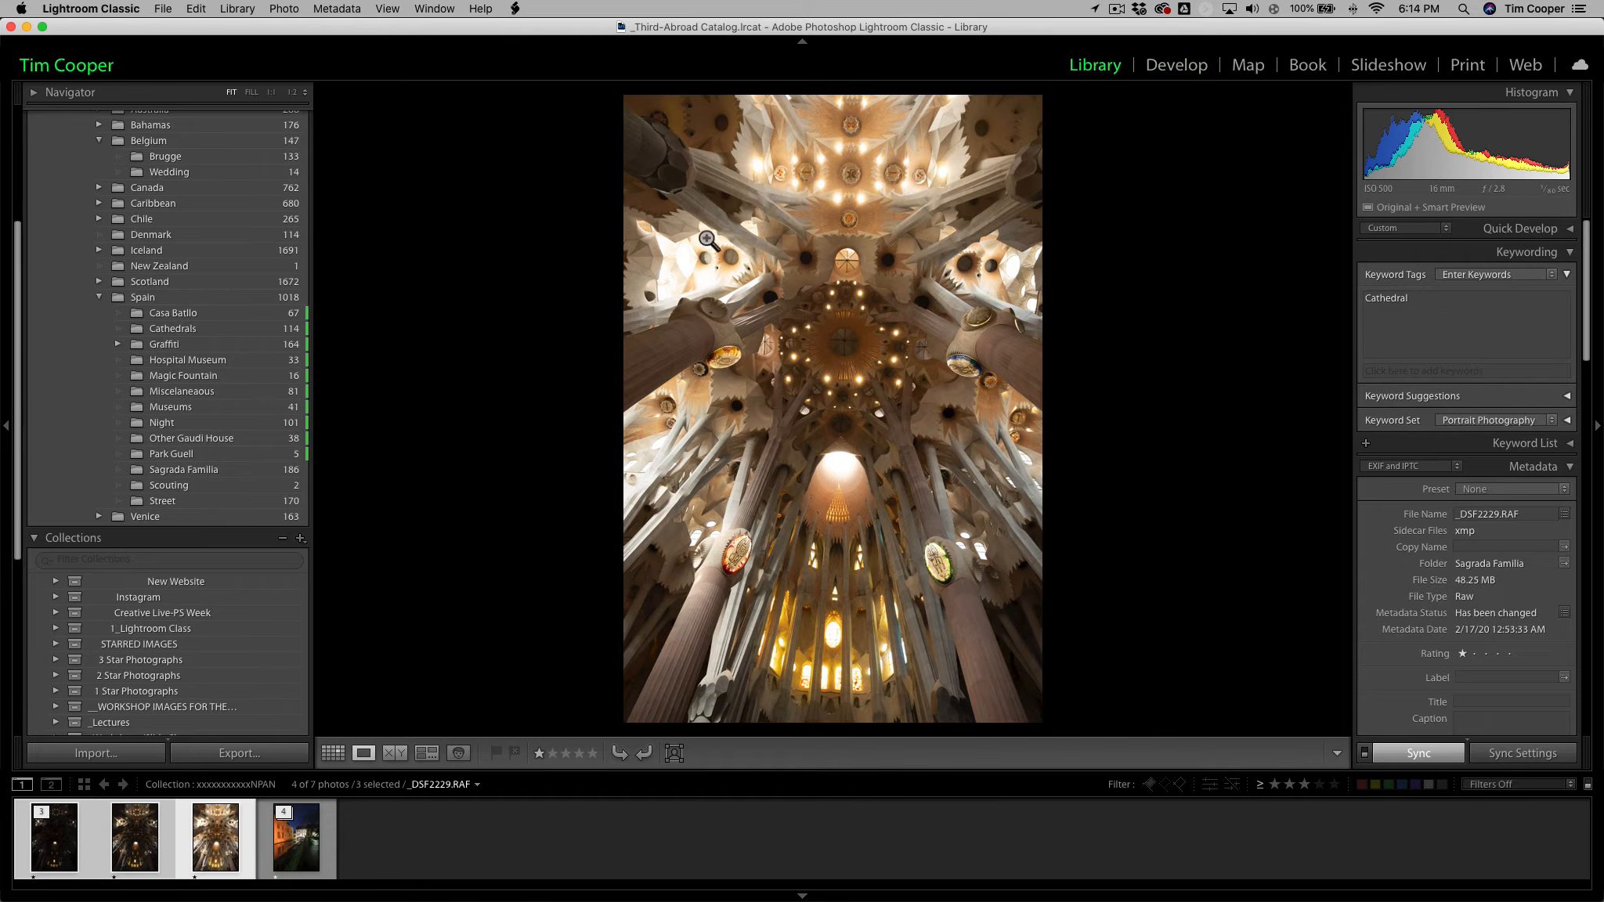
Merge the three selected cathedral exposures into an HDR image with Auto Align and Create Stack on, Auto Settings off and Deghost Amount None.
click(237, 8)
click(240, 11)
key(g)
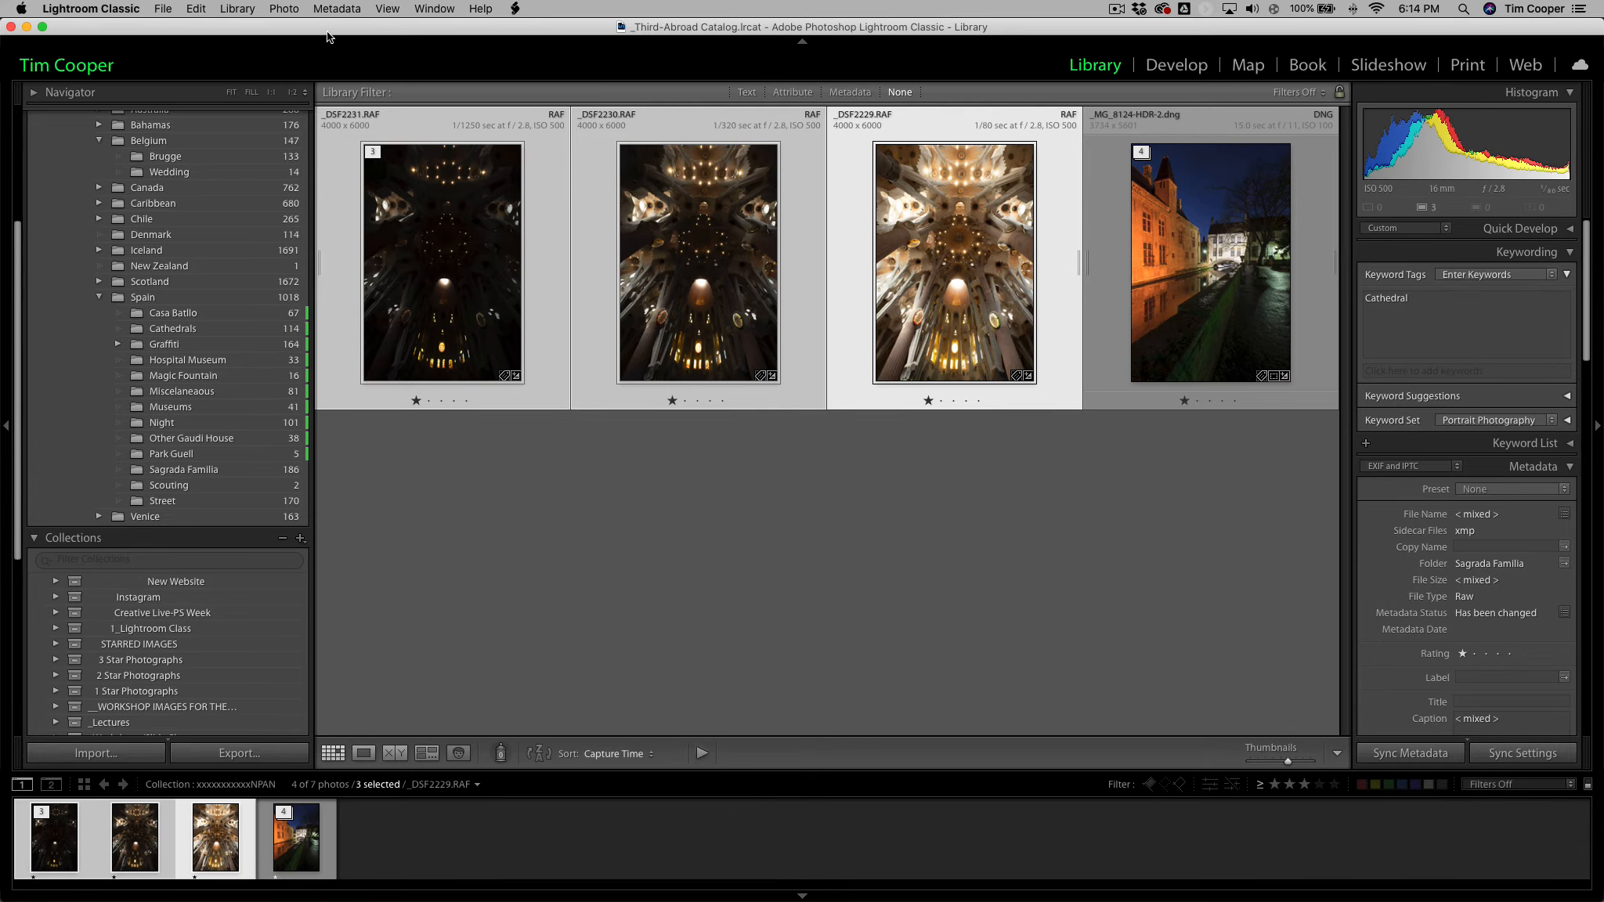
click(288, 10)
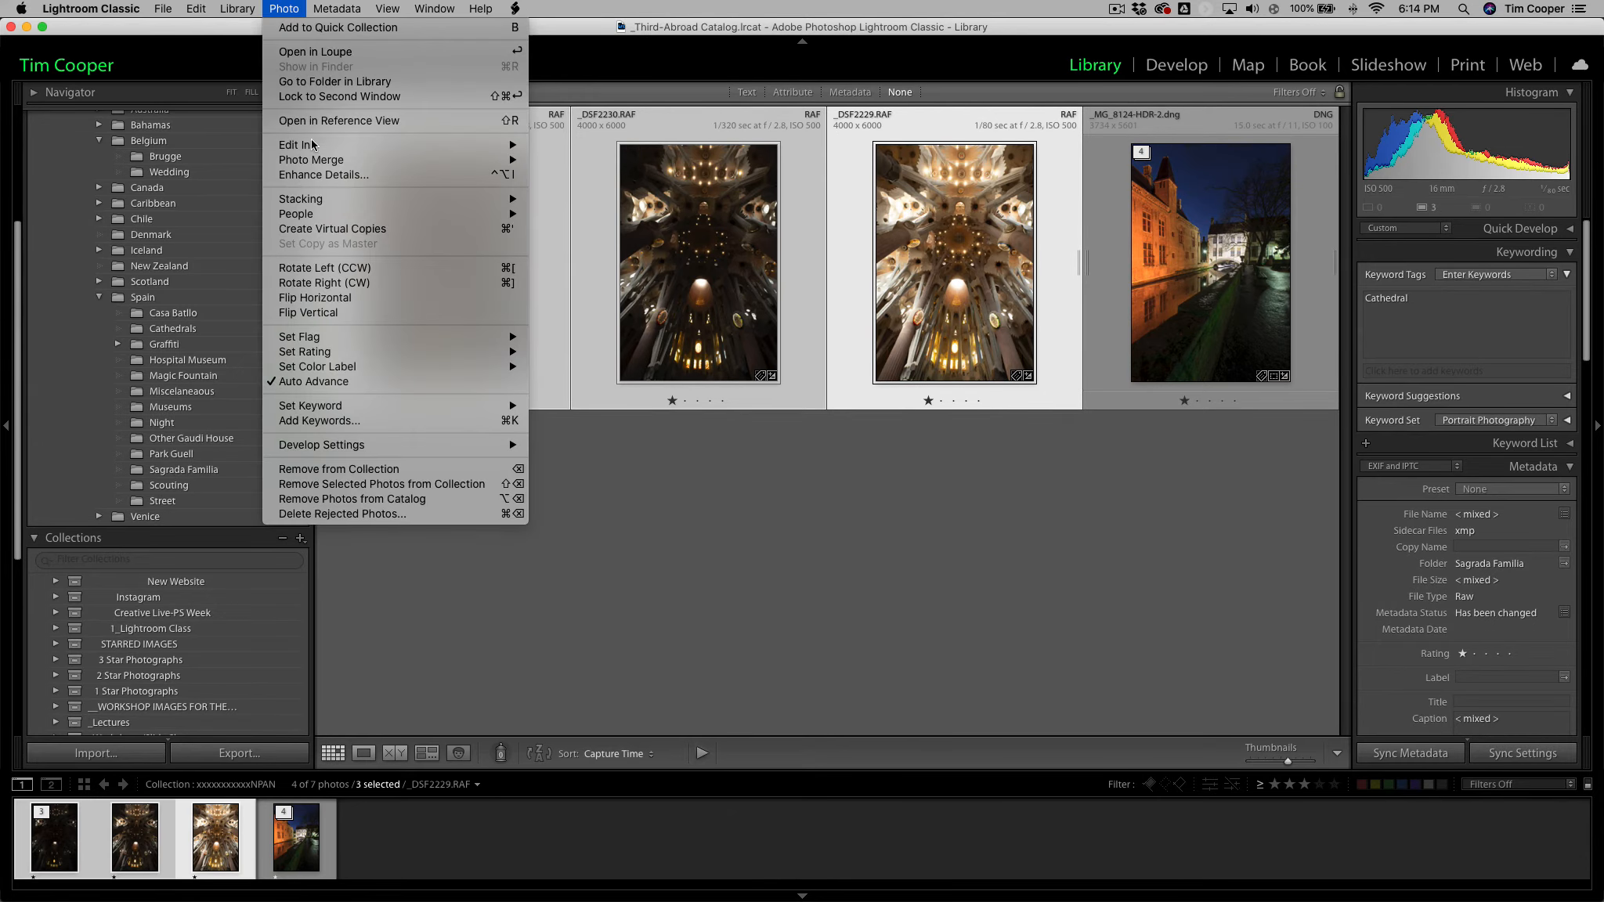
mouse_move(472, 164)
click(587, 159)
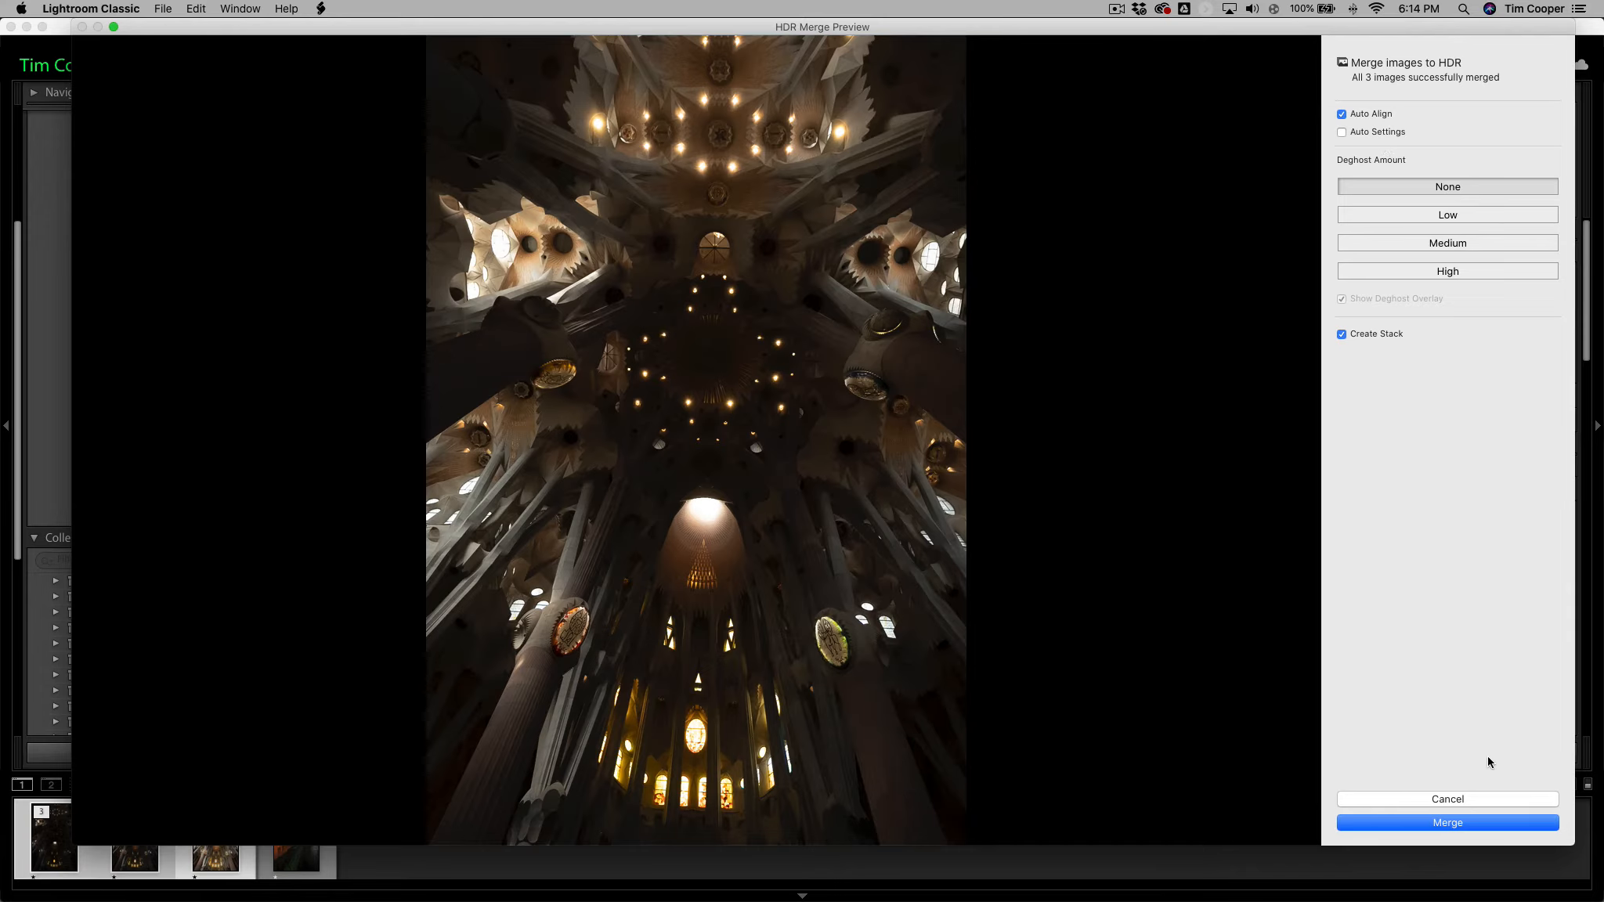
click(1451, 824)
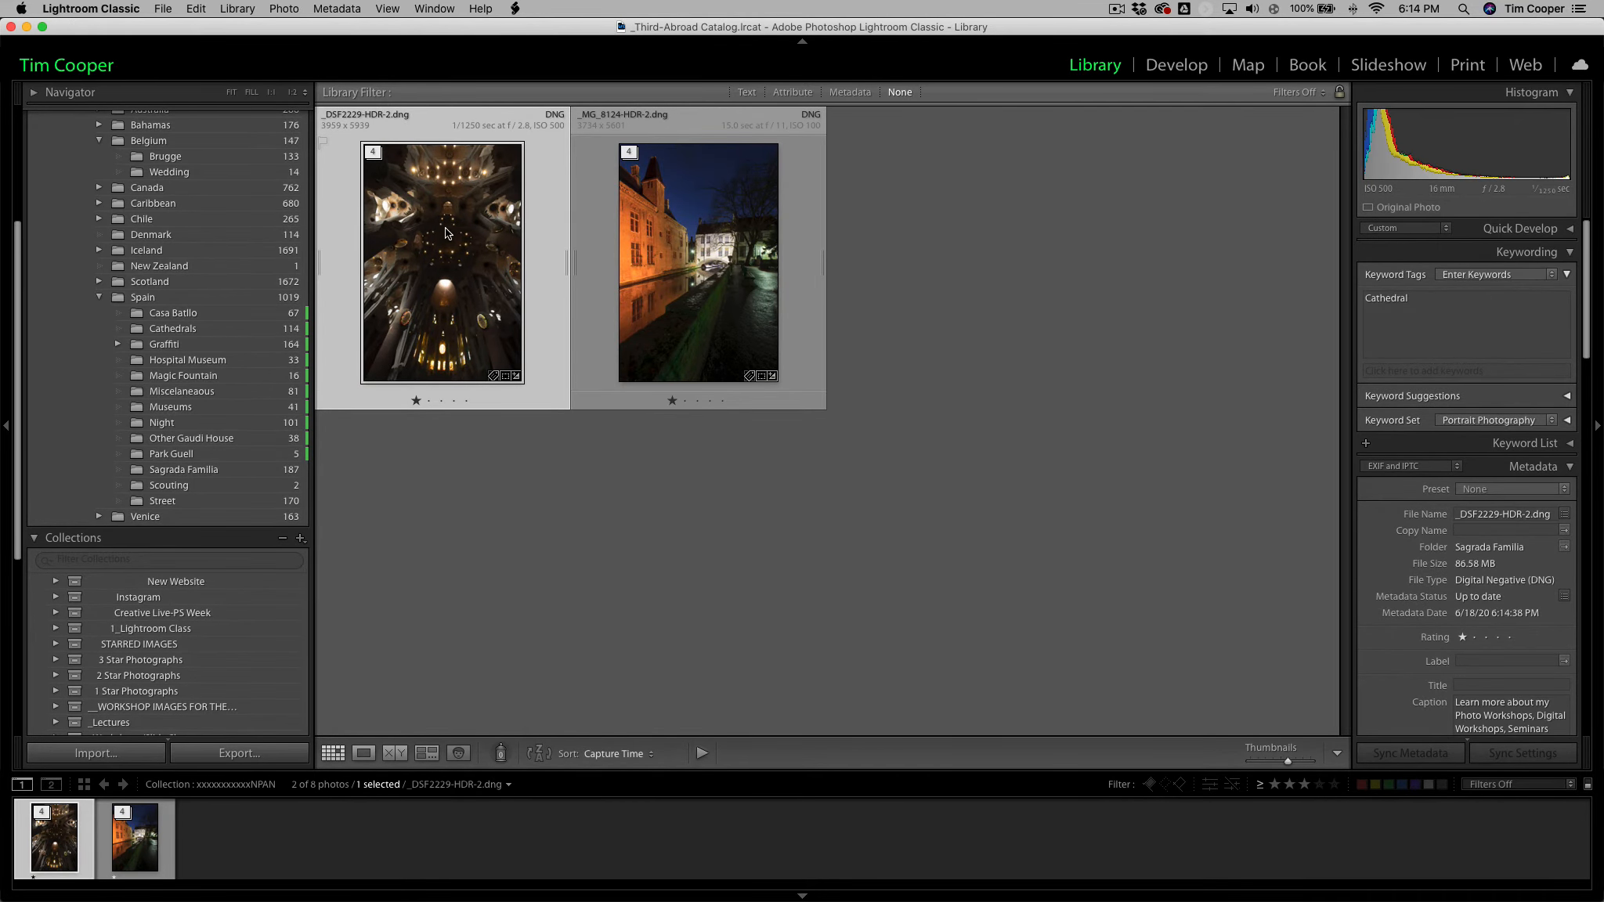
Expand the cathedral HDR stack and open the merged DNG in Develop.
click(374, 153)
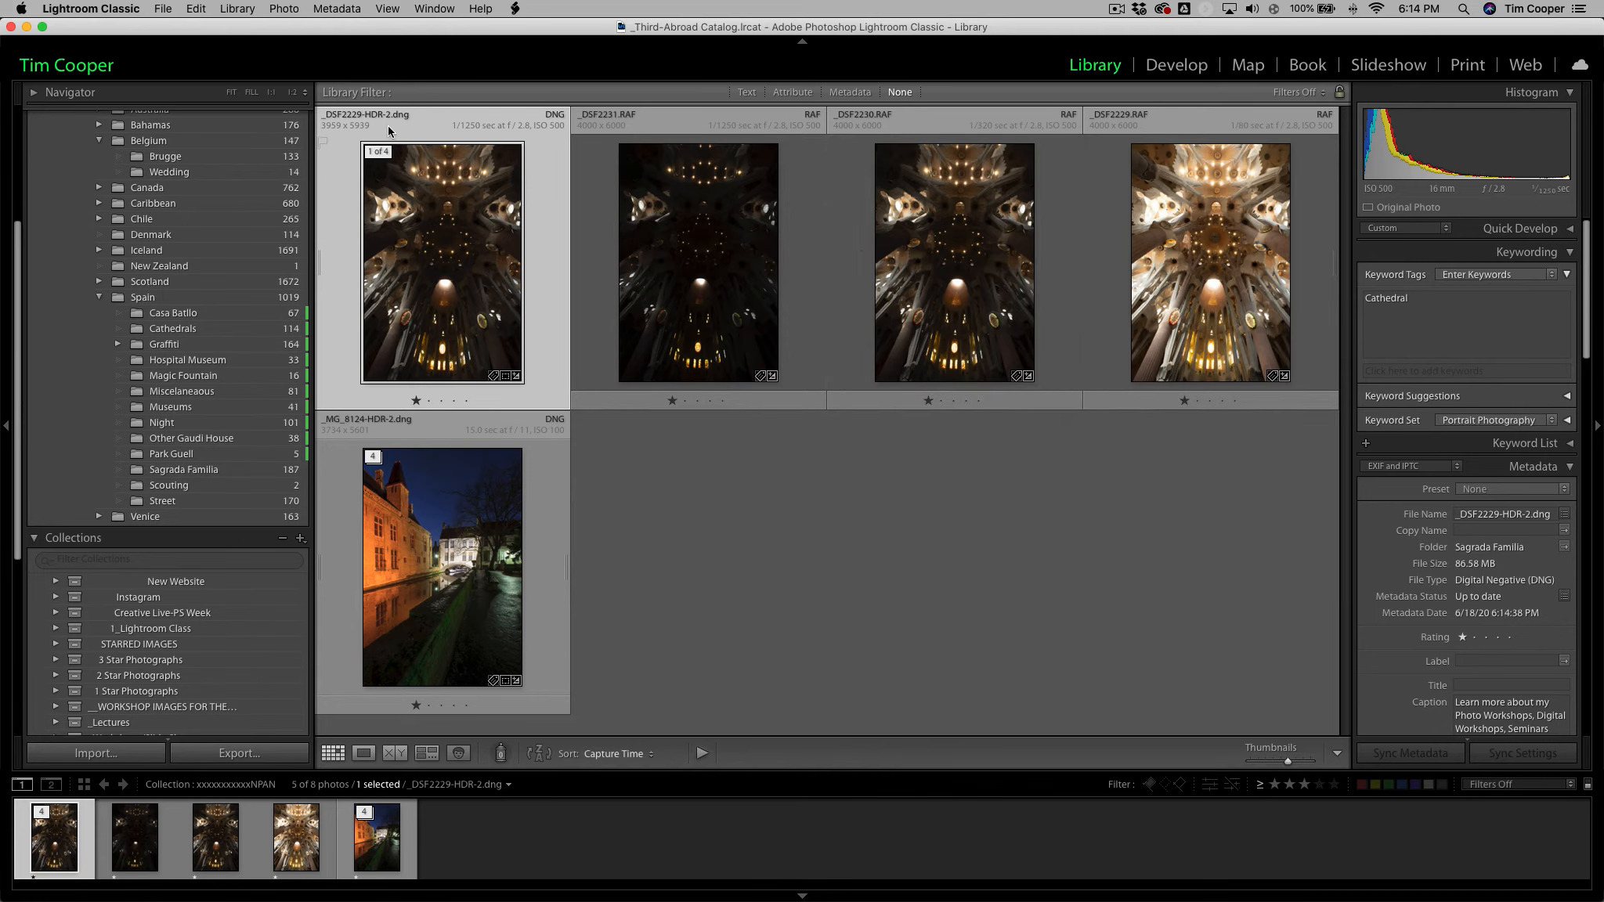
click(1170, 68)
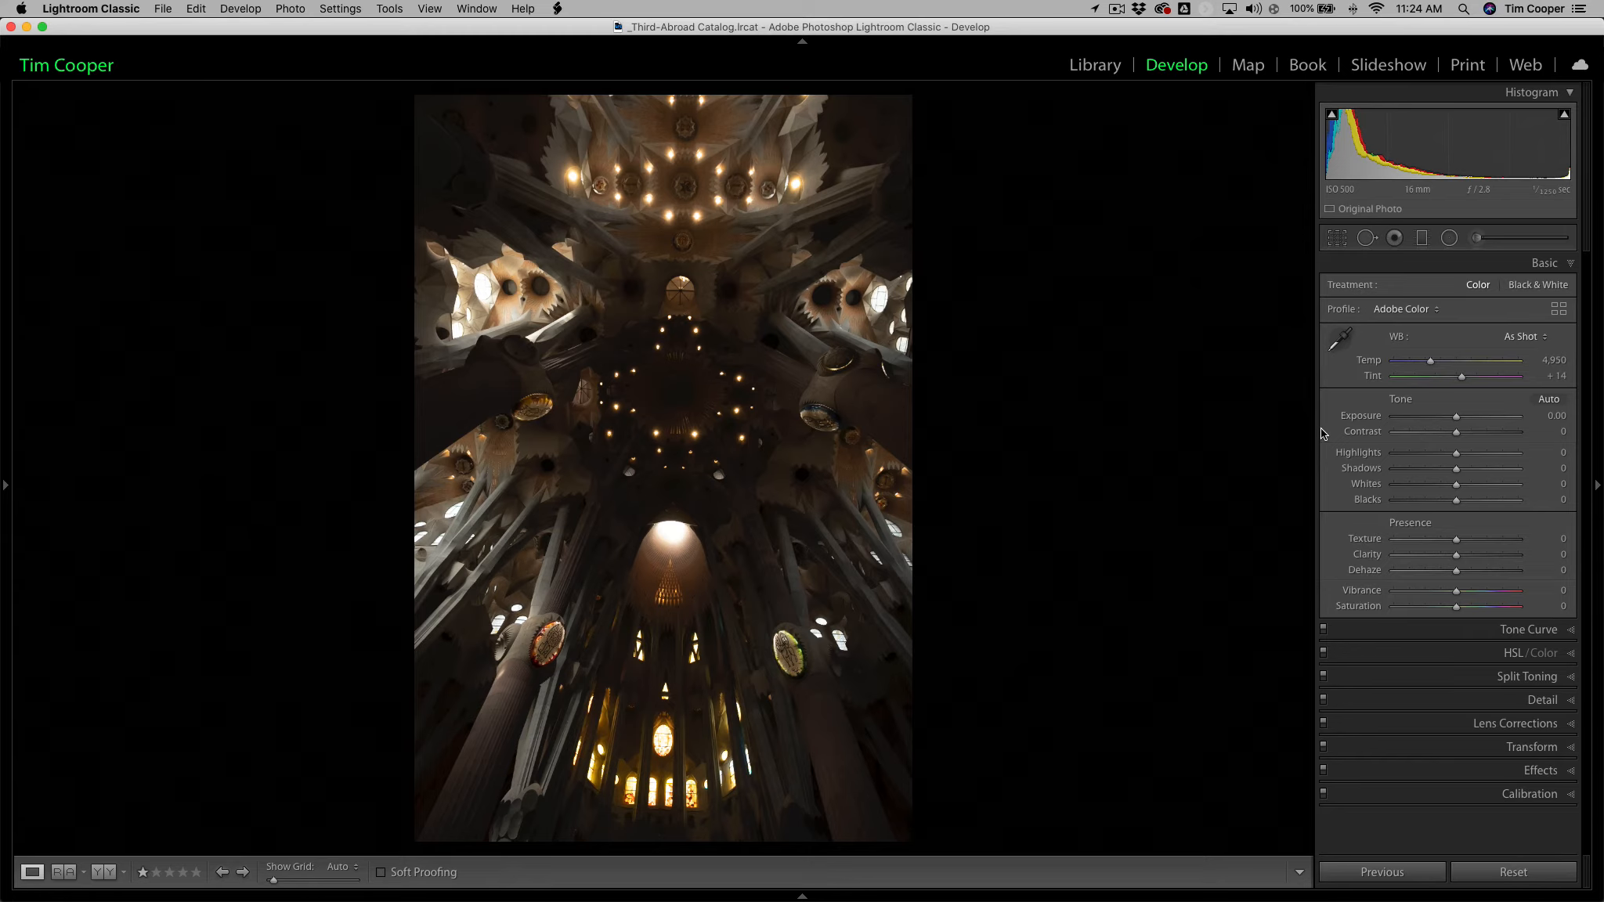
Apply Auto tone to the merged cathedral image, then reset its Tone settings while leaving the automatic Vibrance adjustment.
click(1550, 401)
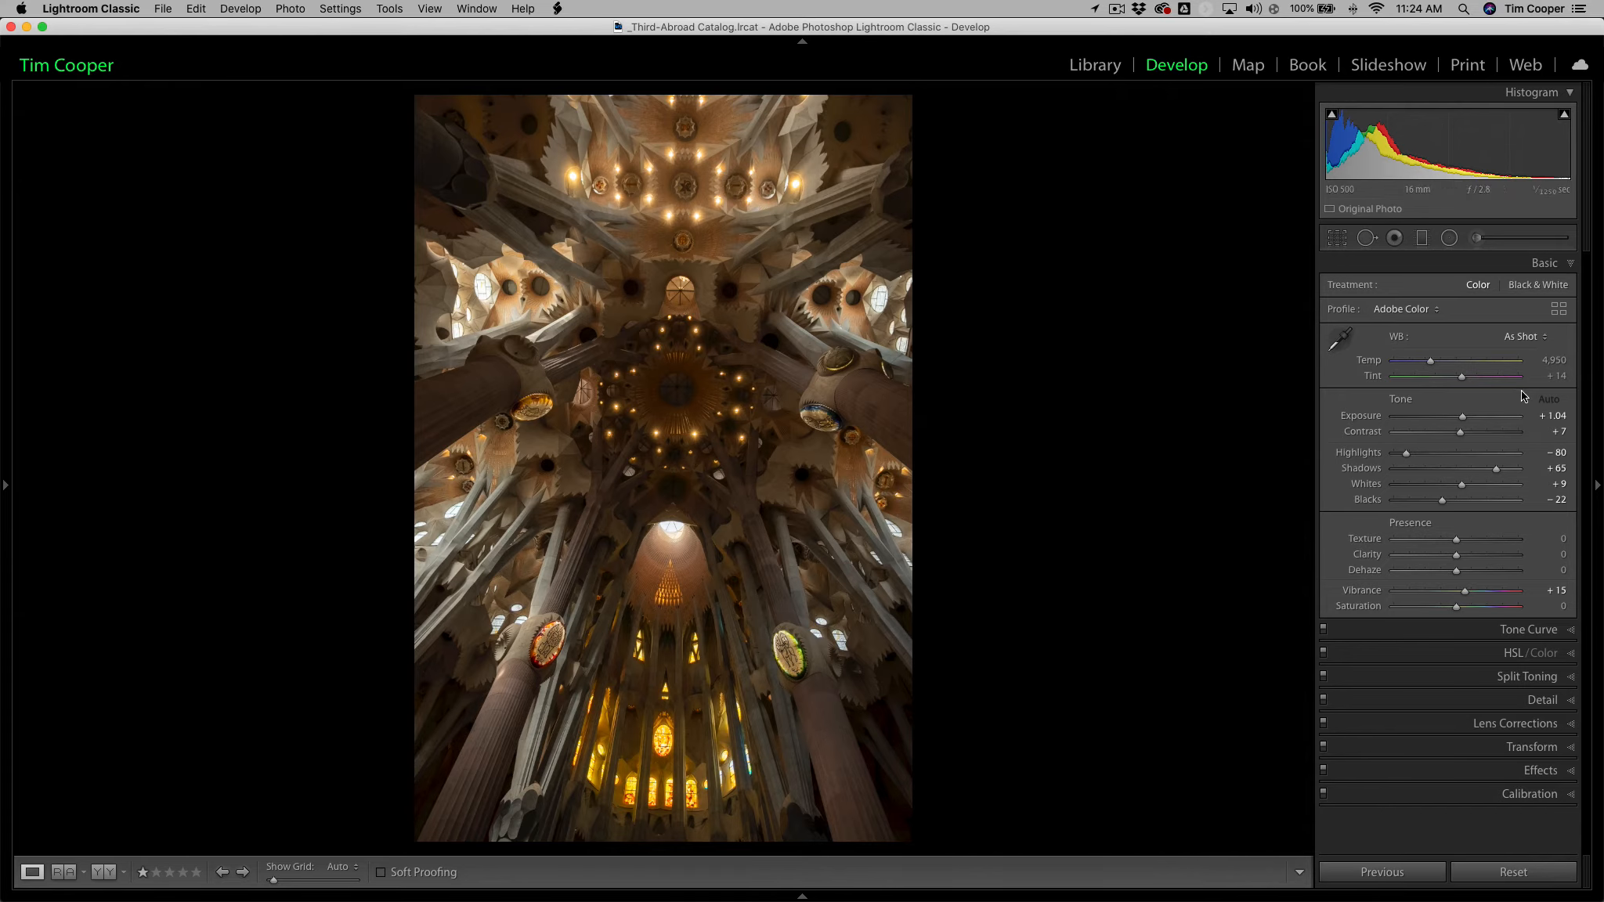
double_click(1402, 401)
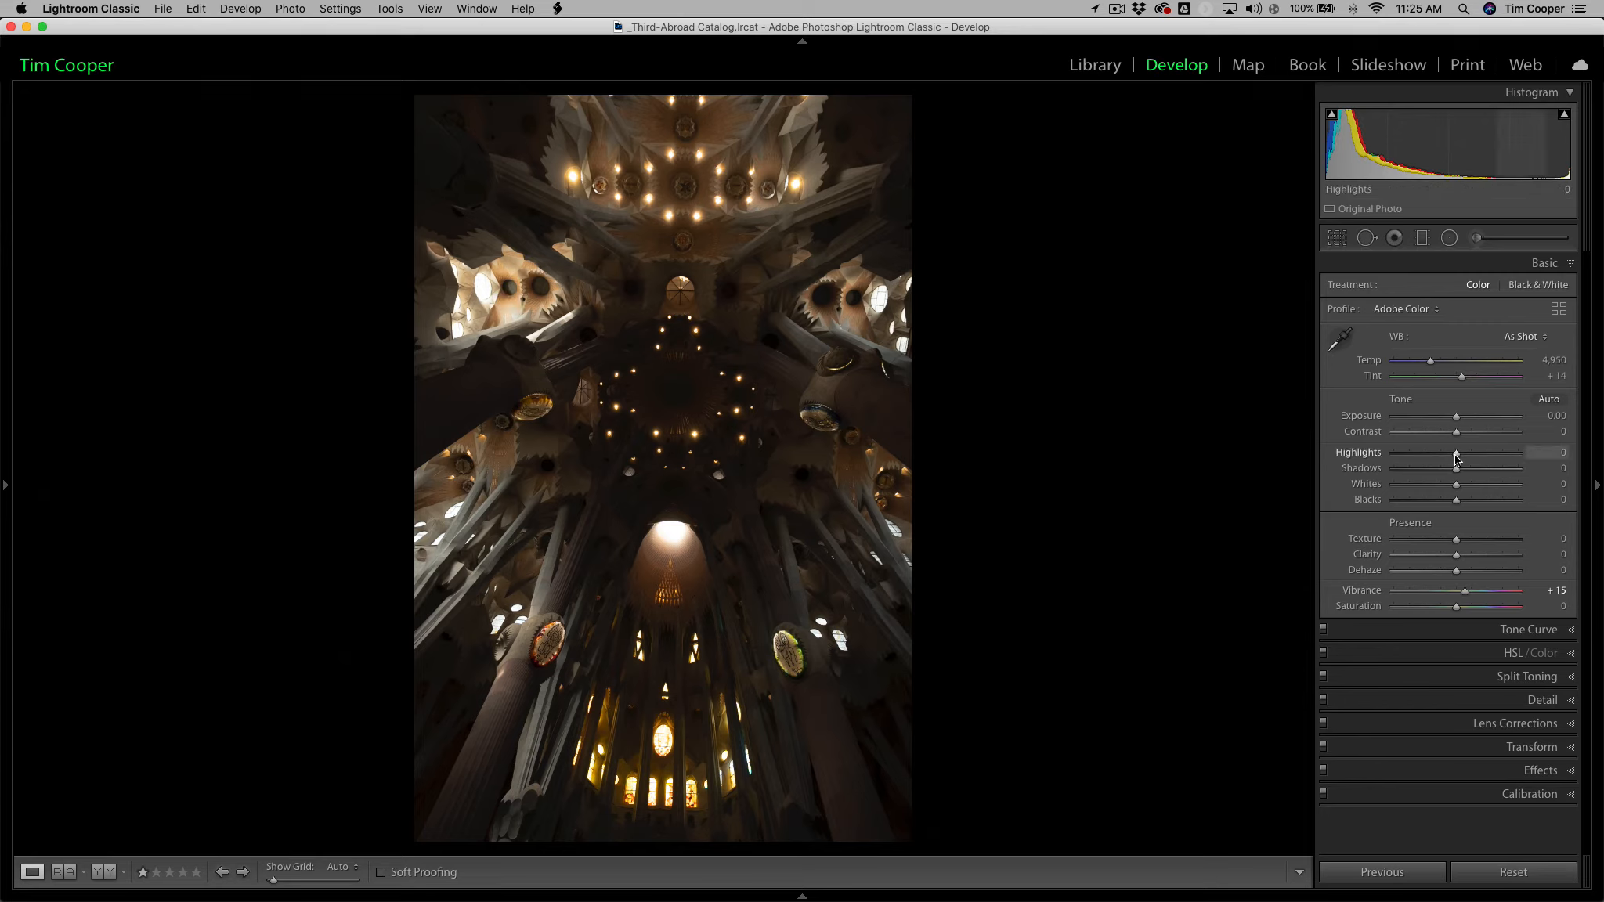
Raise the cathedral image's Exposure to +2.05 and lower Highlights to -89, checking the ceiling windows close up.
drag(1456, 459, 1409, 462)
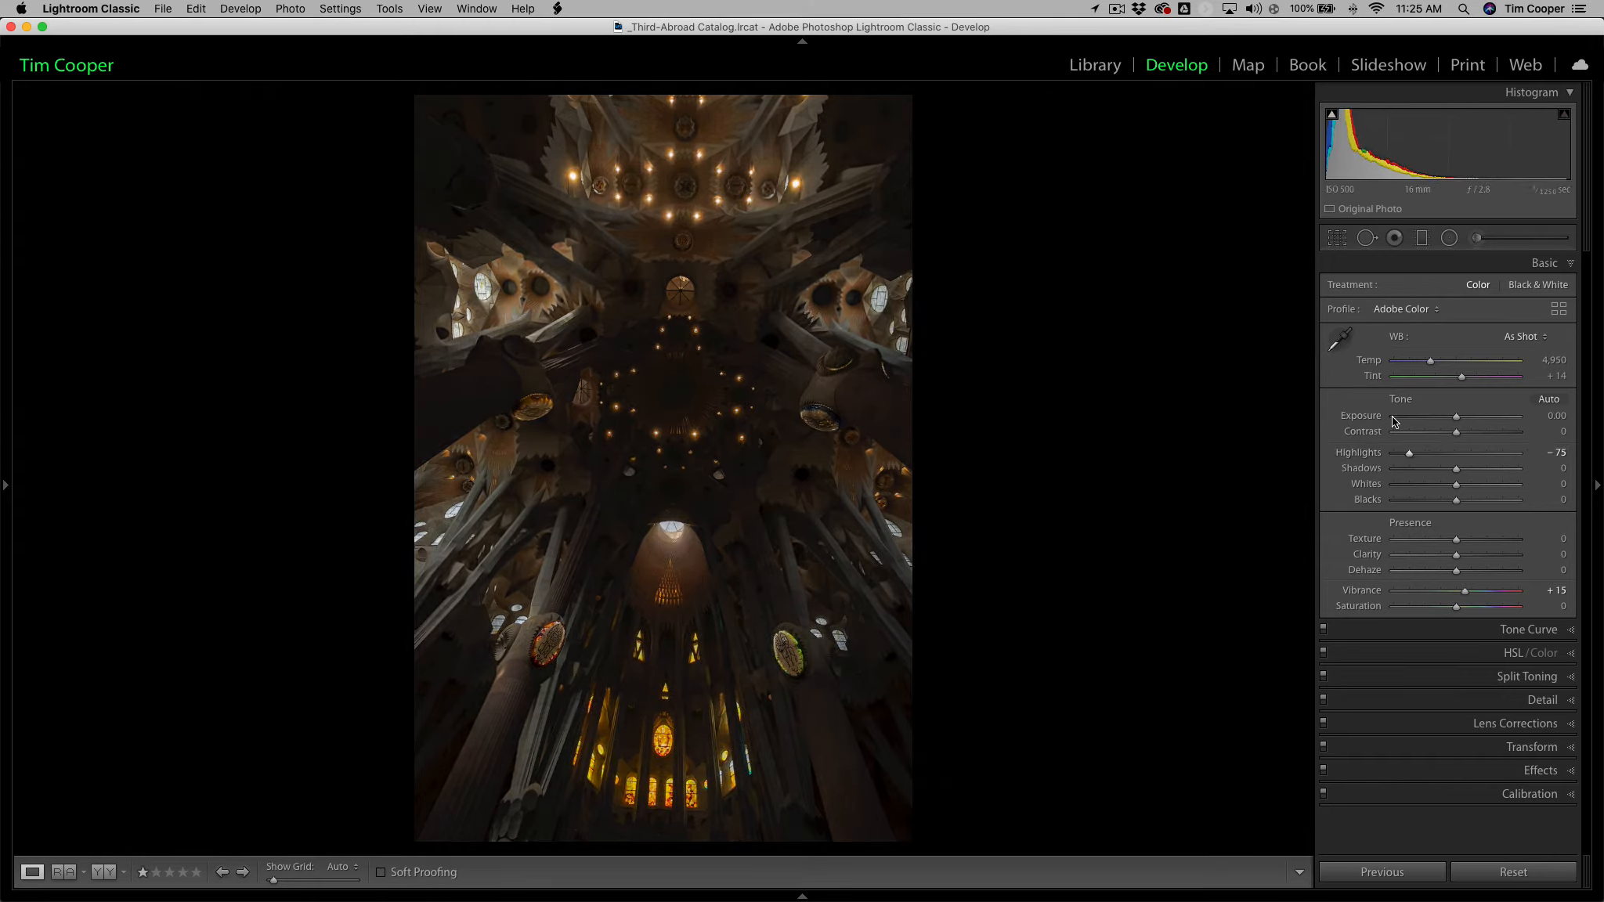
drag(1456, 420, 1470, 421)
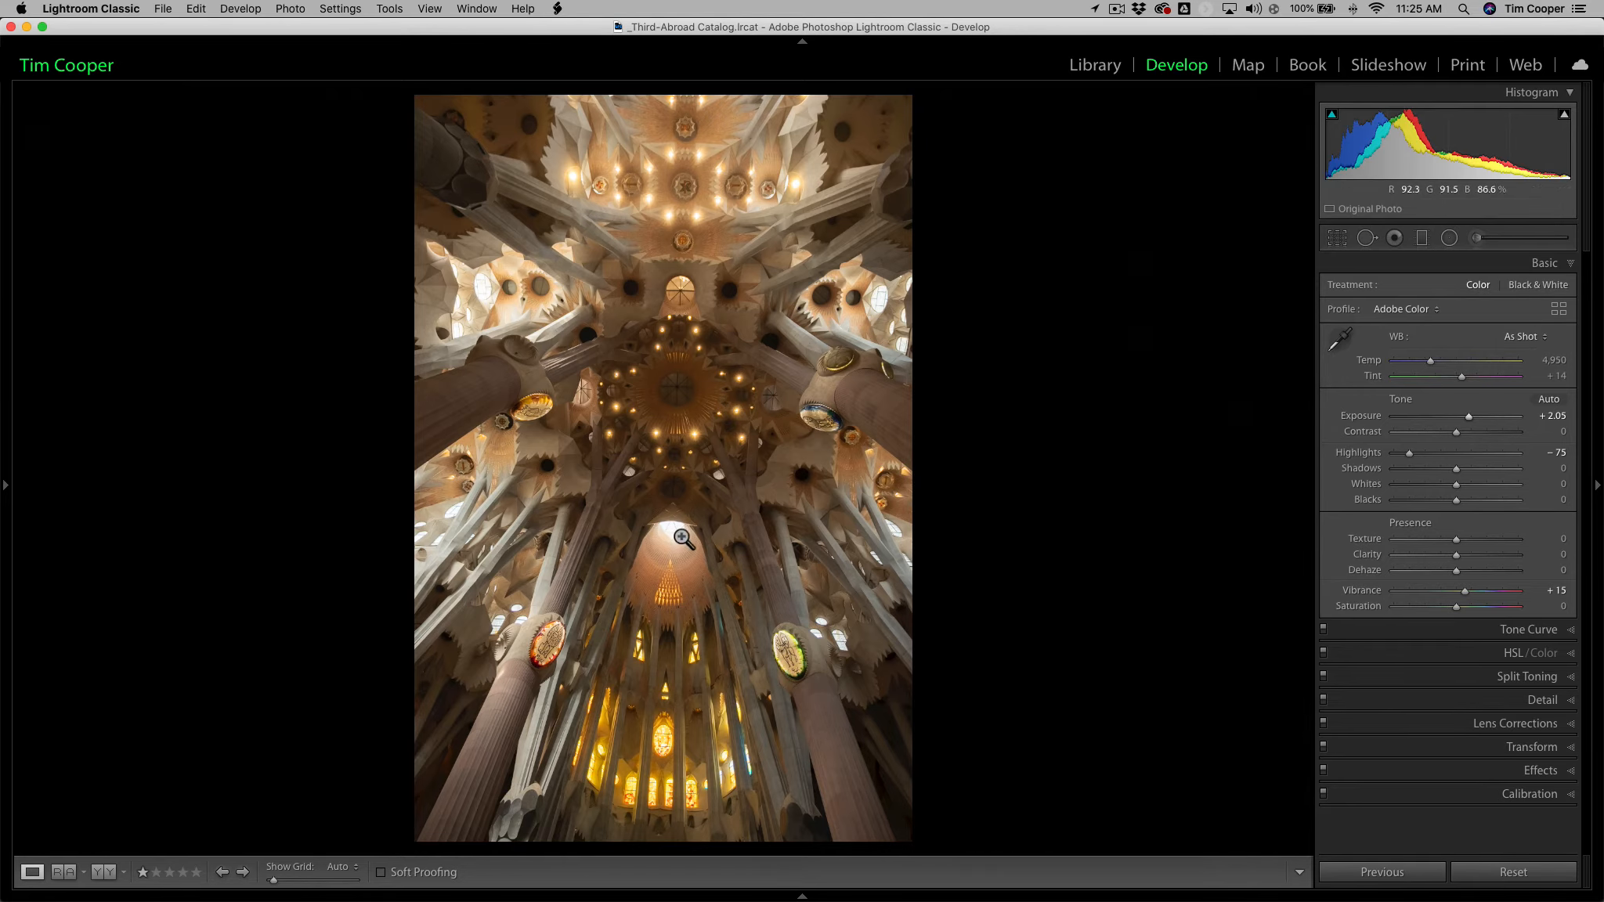
click(494, 300)
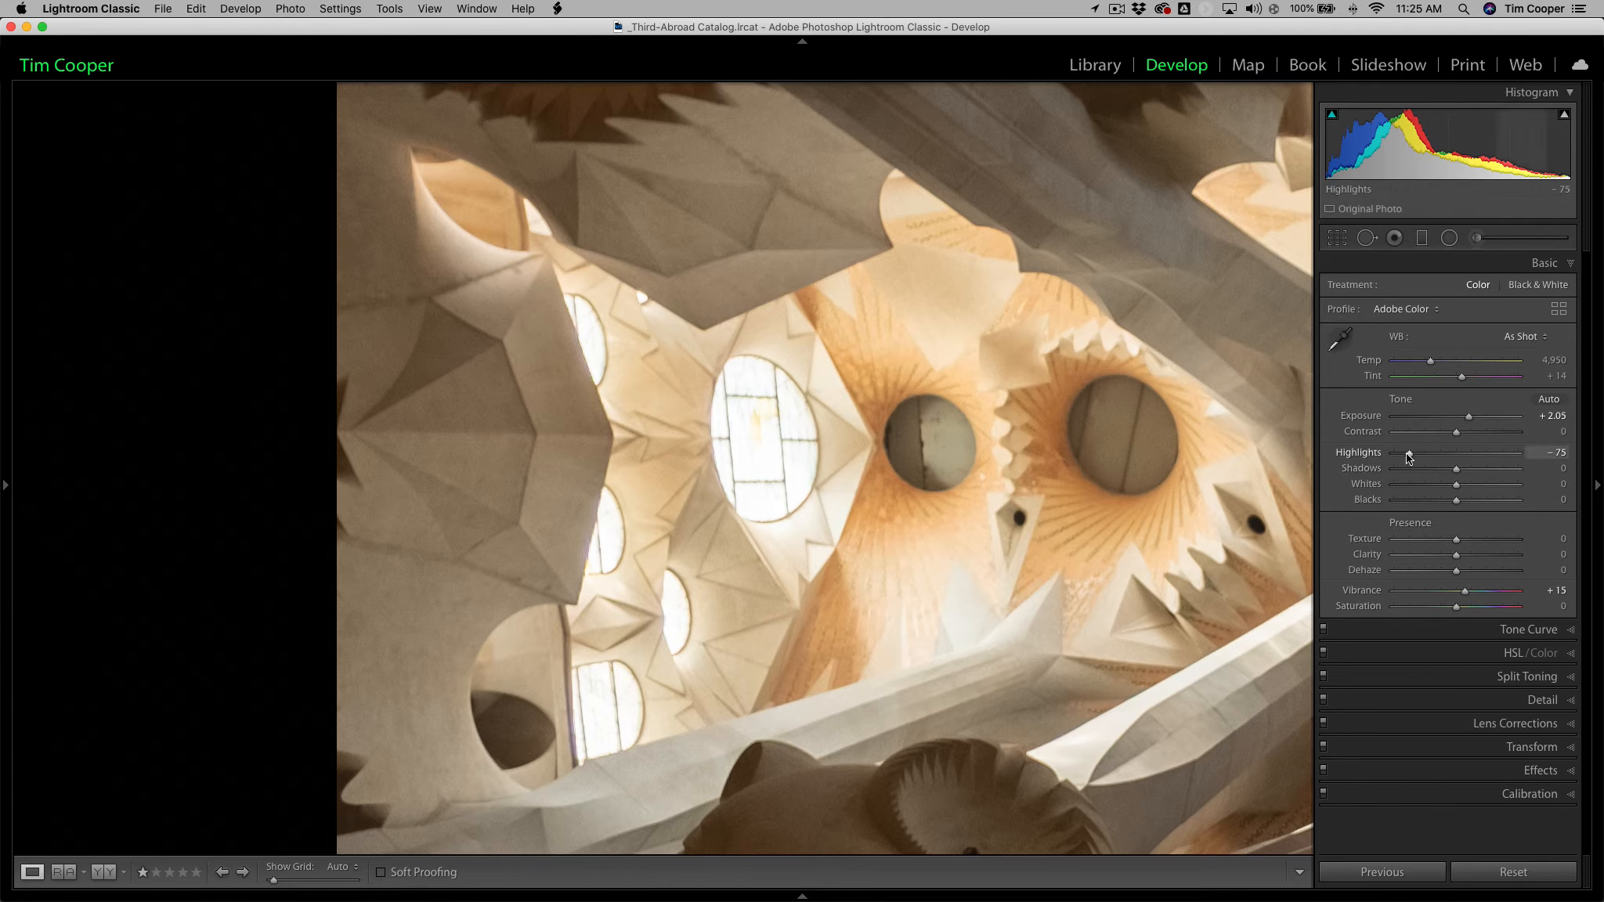
drag(1410, 457, 1400, 454)
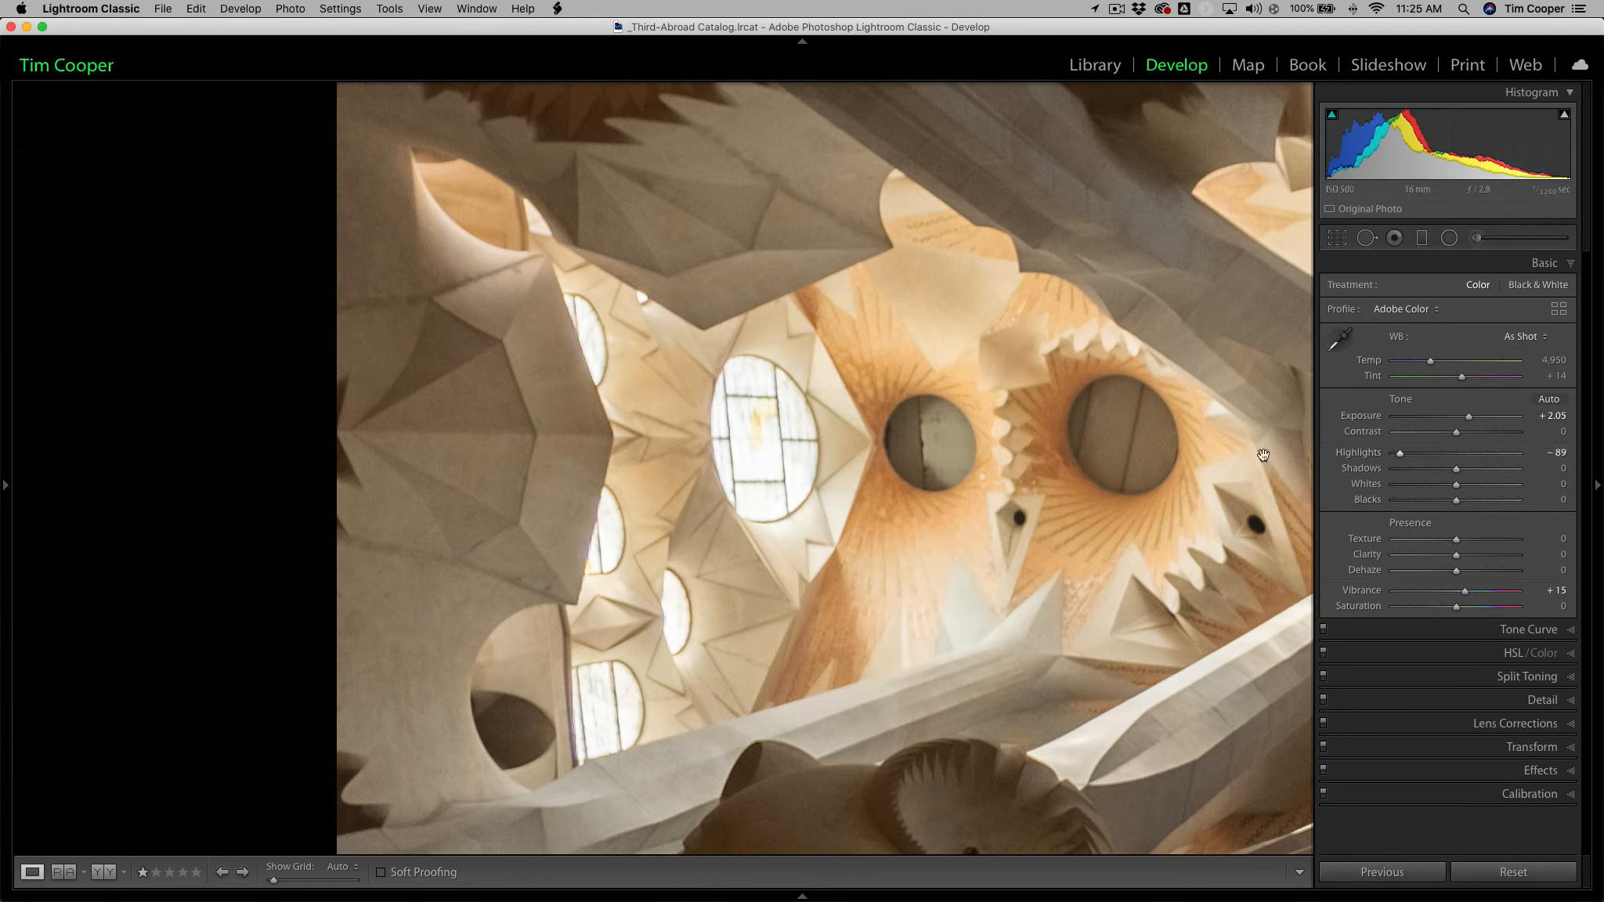
click(1084, 464)
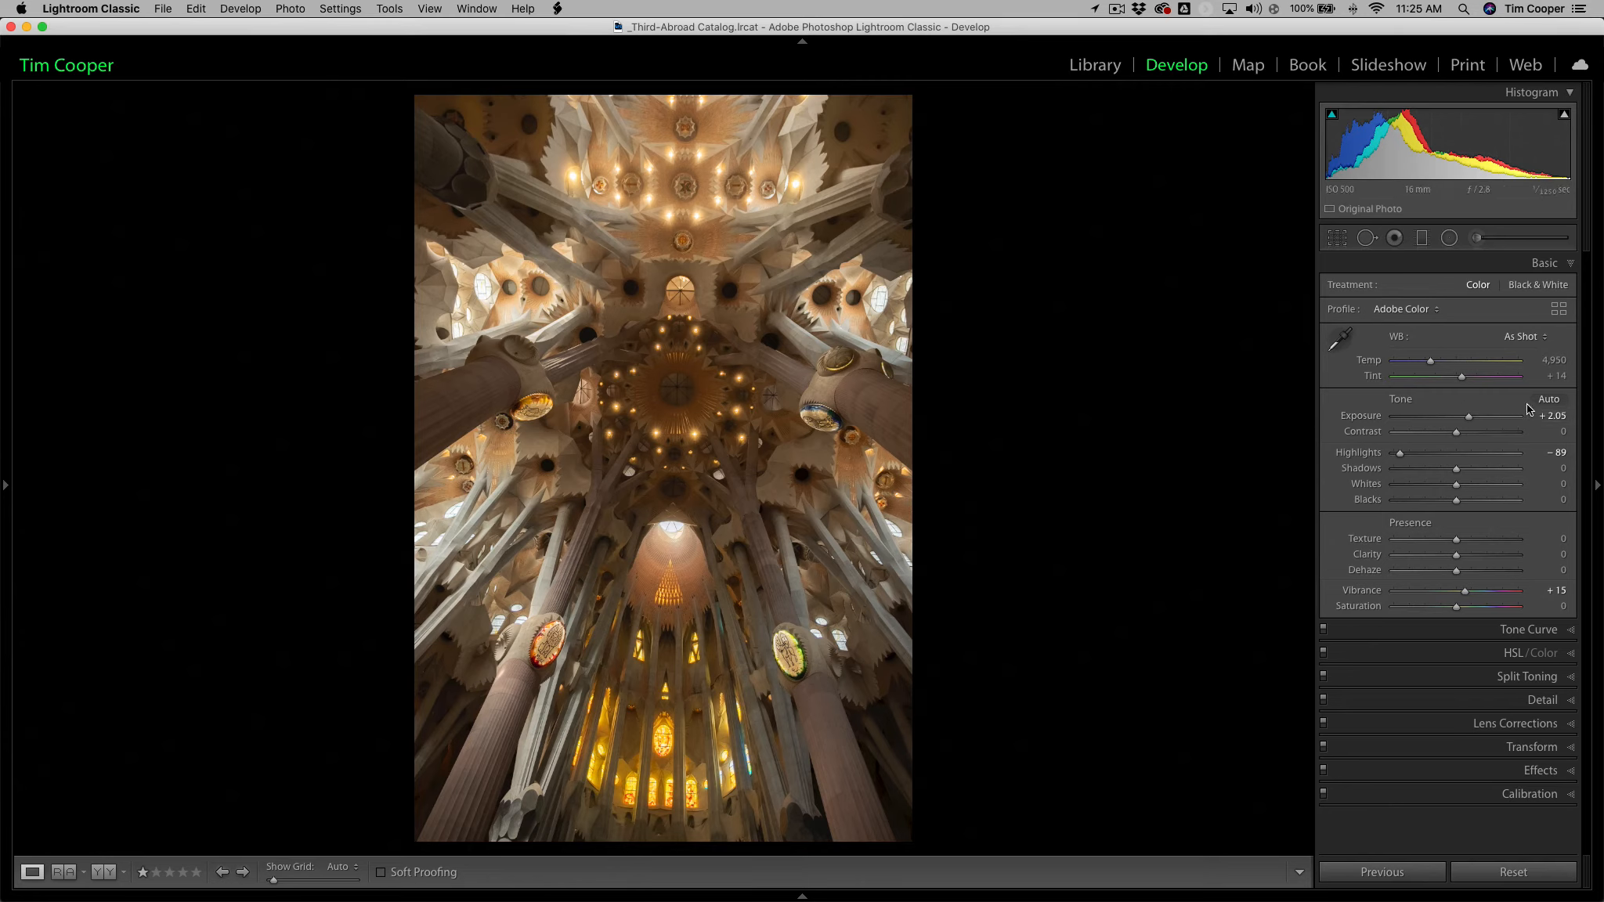
Fine-tune the cathedral image's Exposure to +2.25 and Highlights to -92.
click(1547, 418)
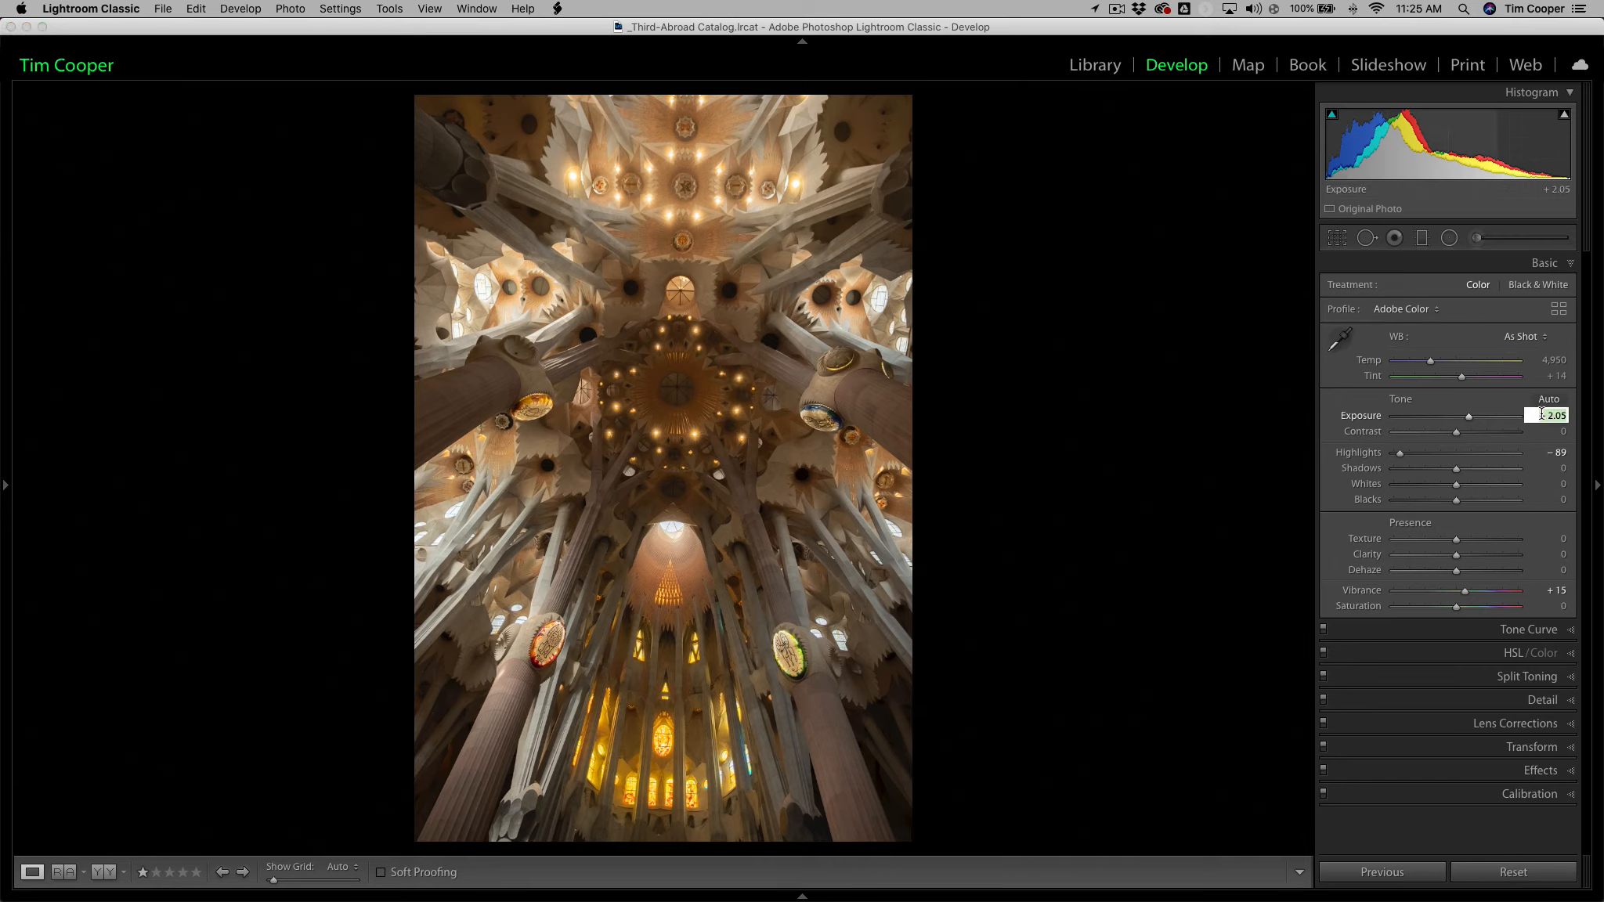
key(Up)
key(Up)
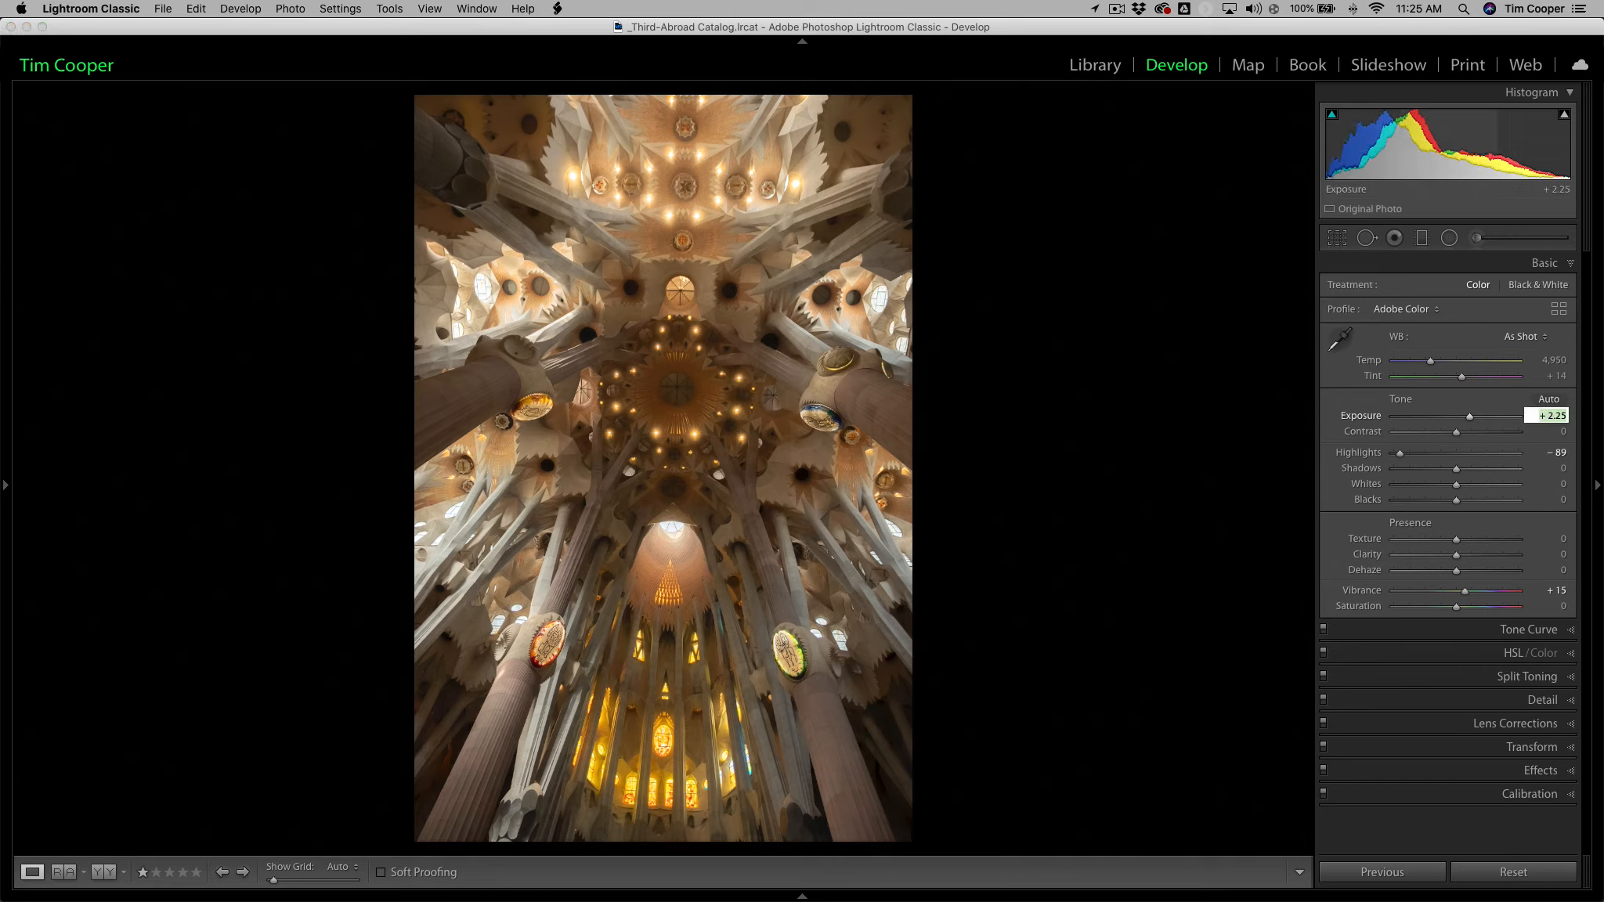
click(1552, 453)
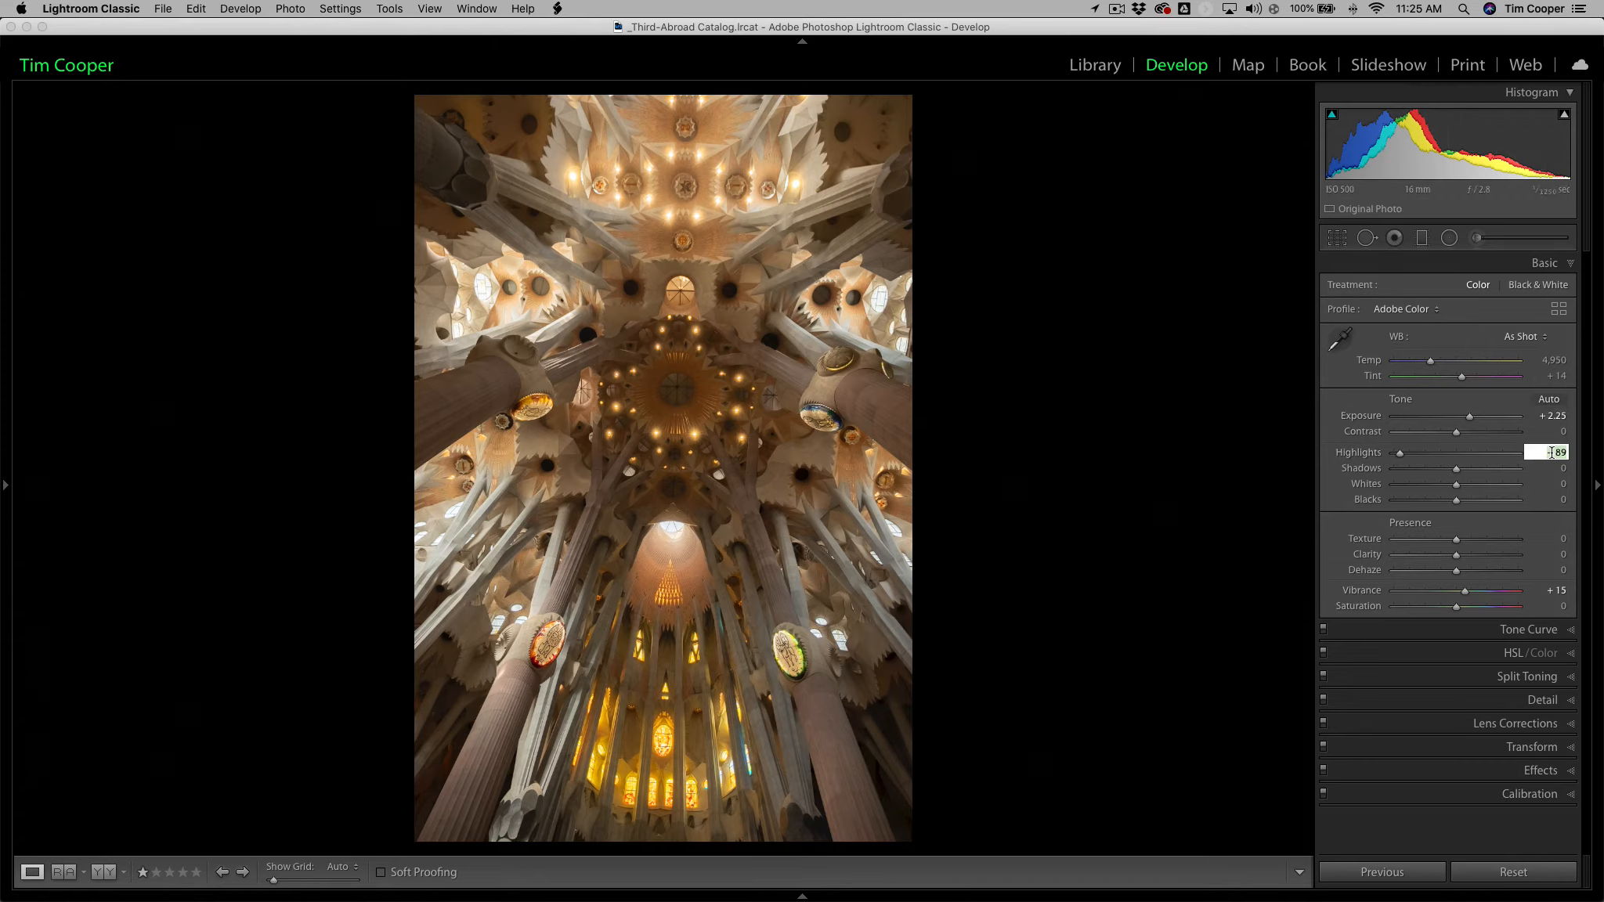
key(Down)
key(Down)
key(Down)
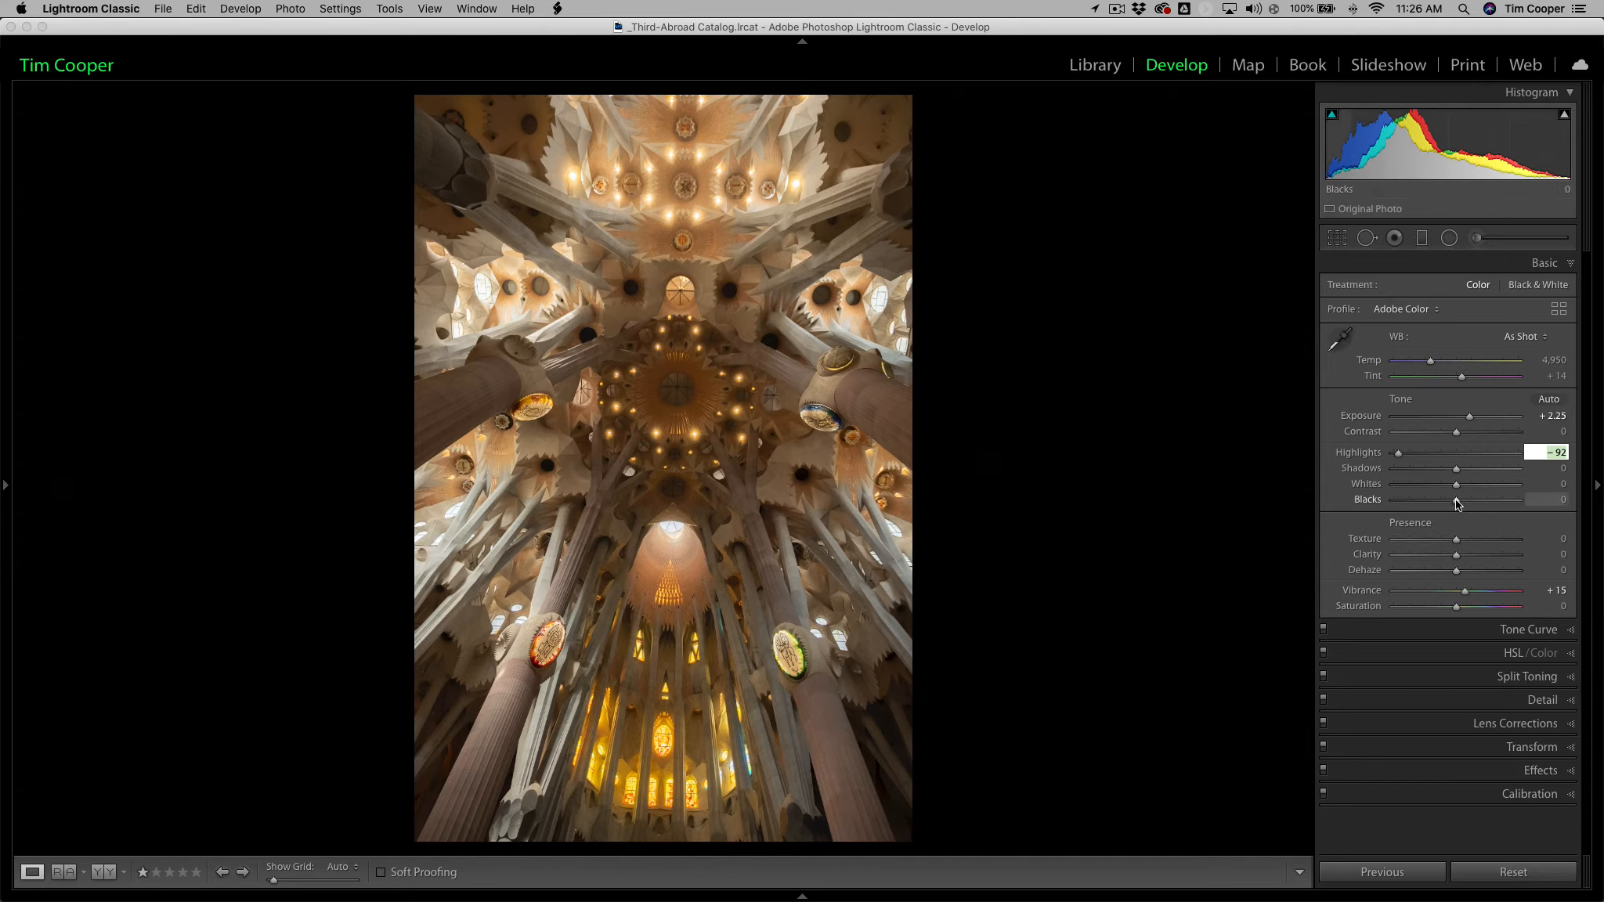
key(Return)
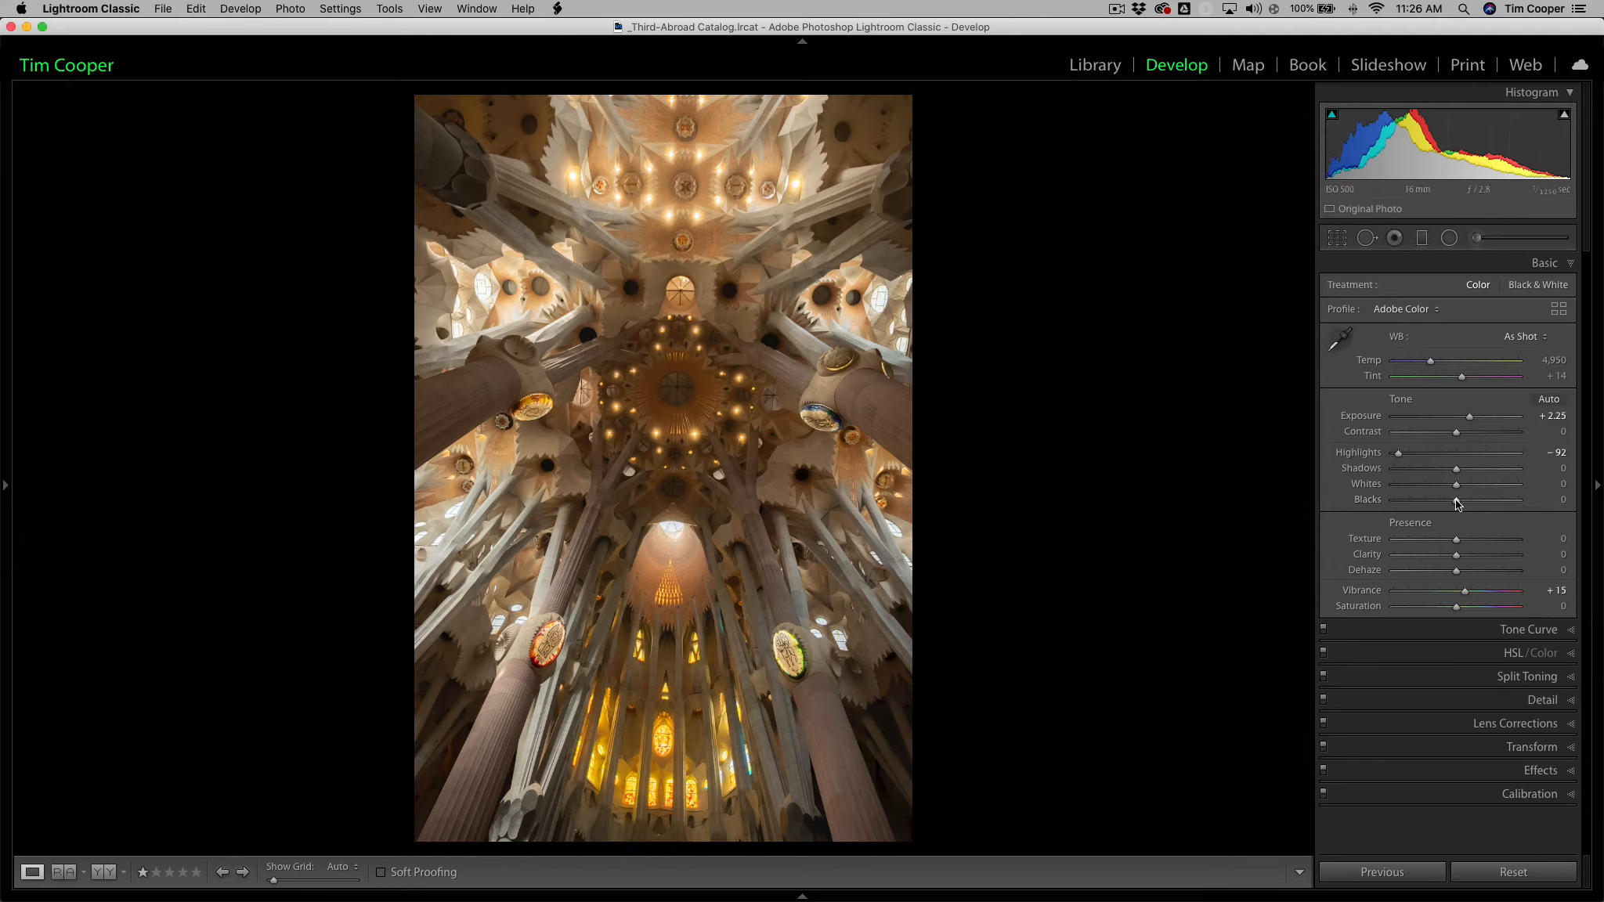
Lower the cathedral image's Blacks to -30 and raise Contrast to about +28.
drag(1456, 503, 1438, 503)
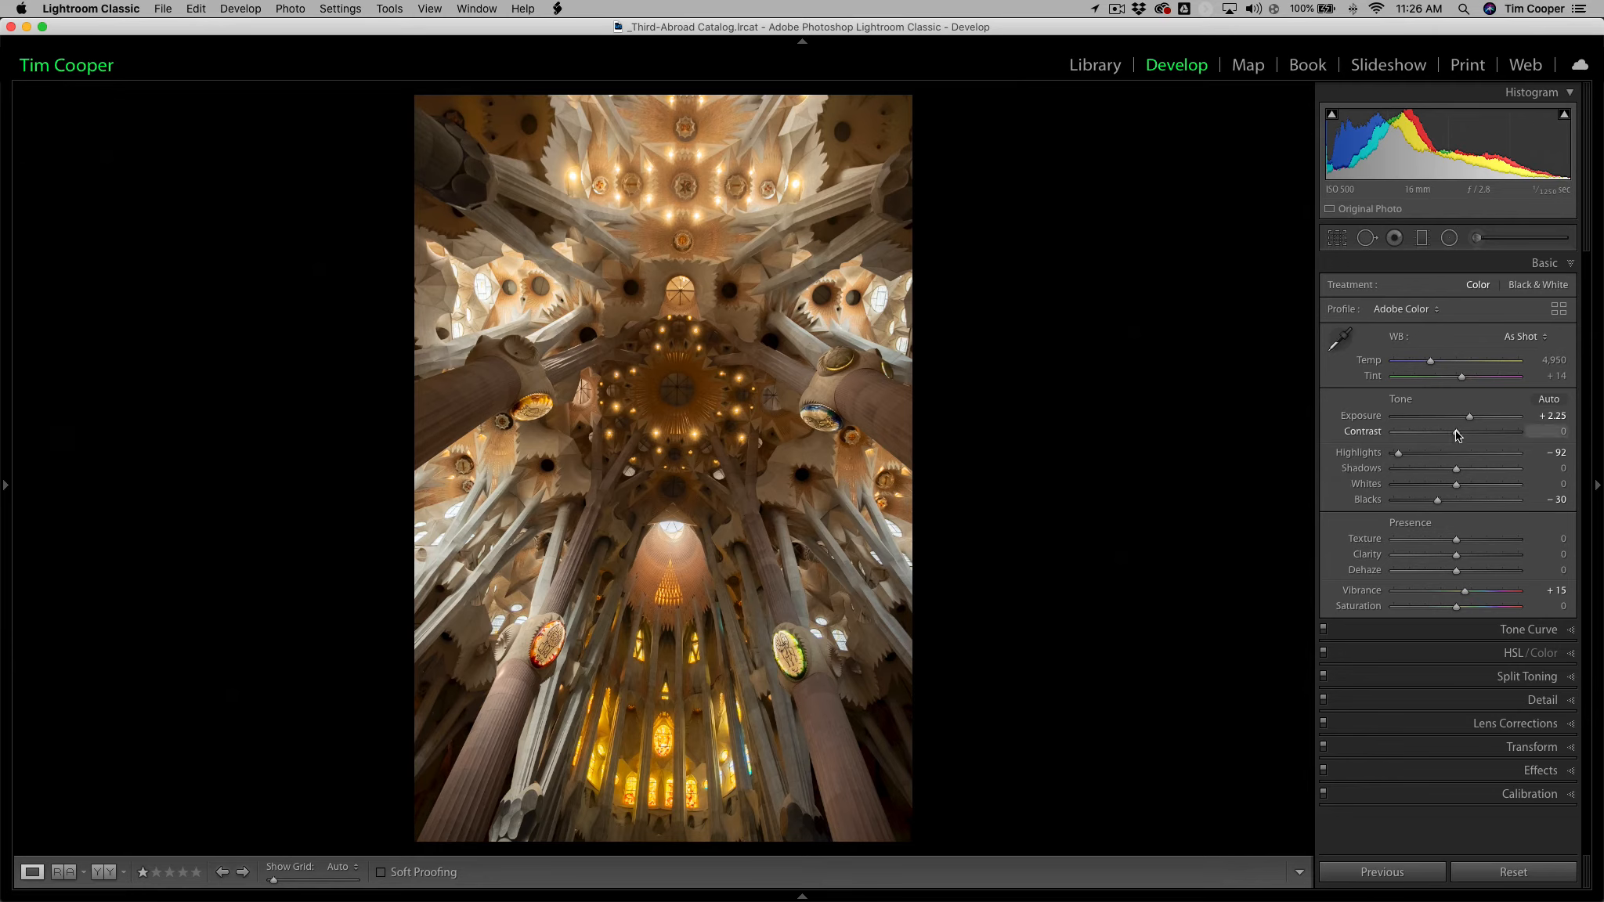
drag(1457, 436, 1474, 435)
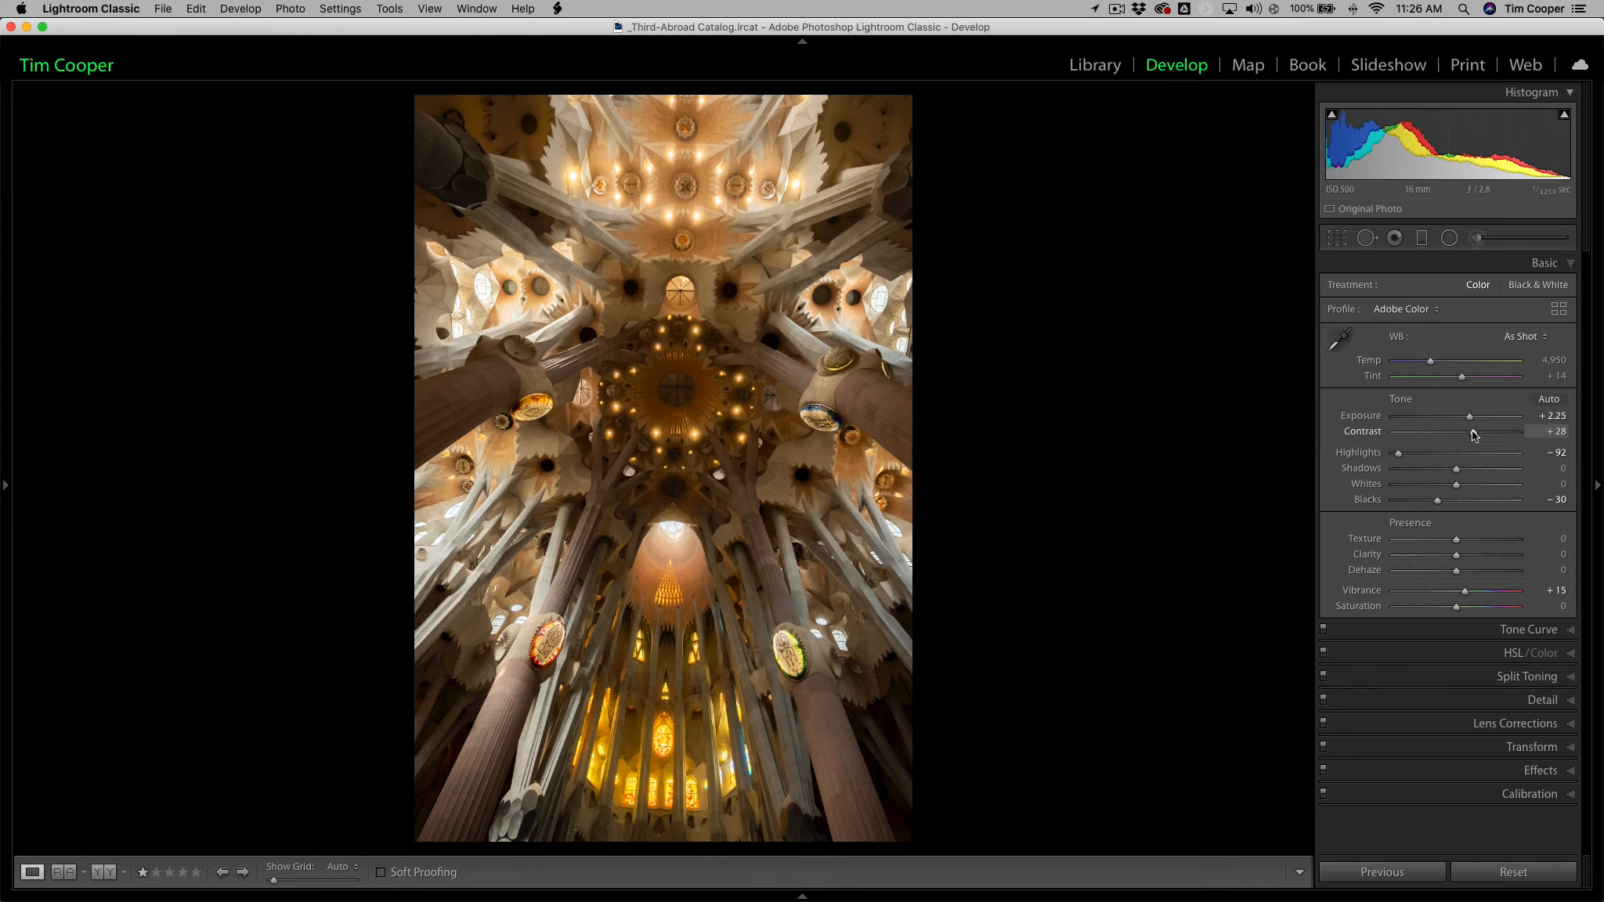
drag(1474, 435, 1473, 436)
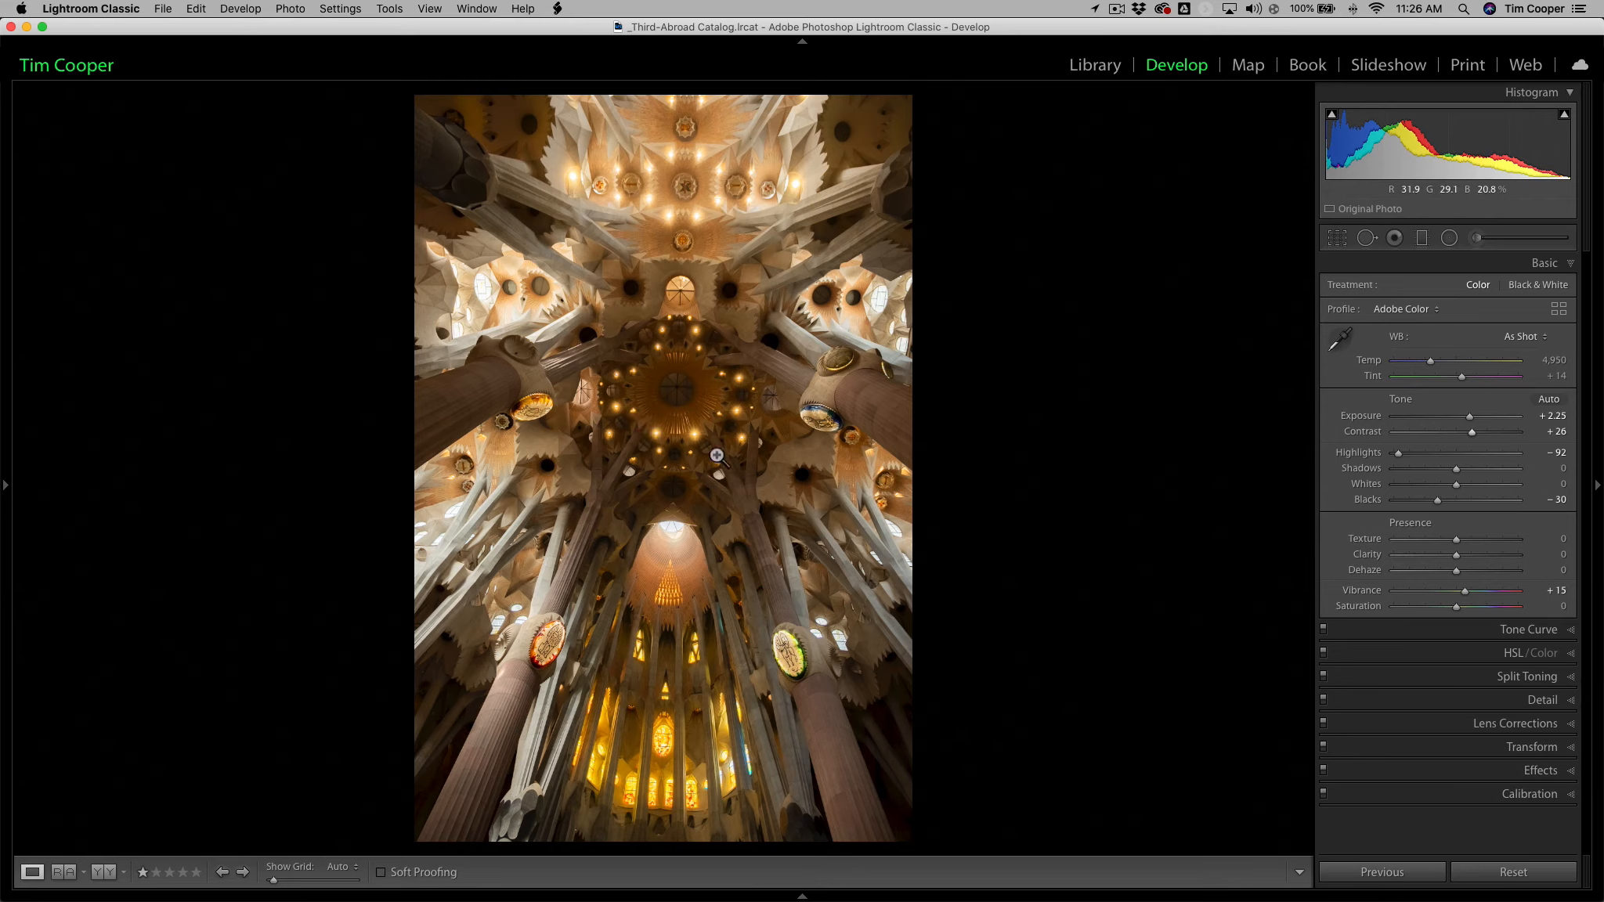
Draw a circular radial filter centred on the dark ceiling dome, with Exposure 3.83 and its mask inverted to affect the inside.
click(1449, 238)
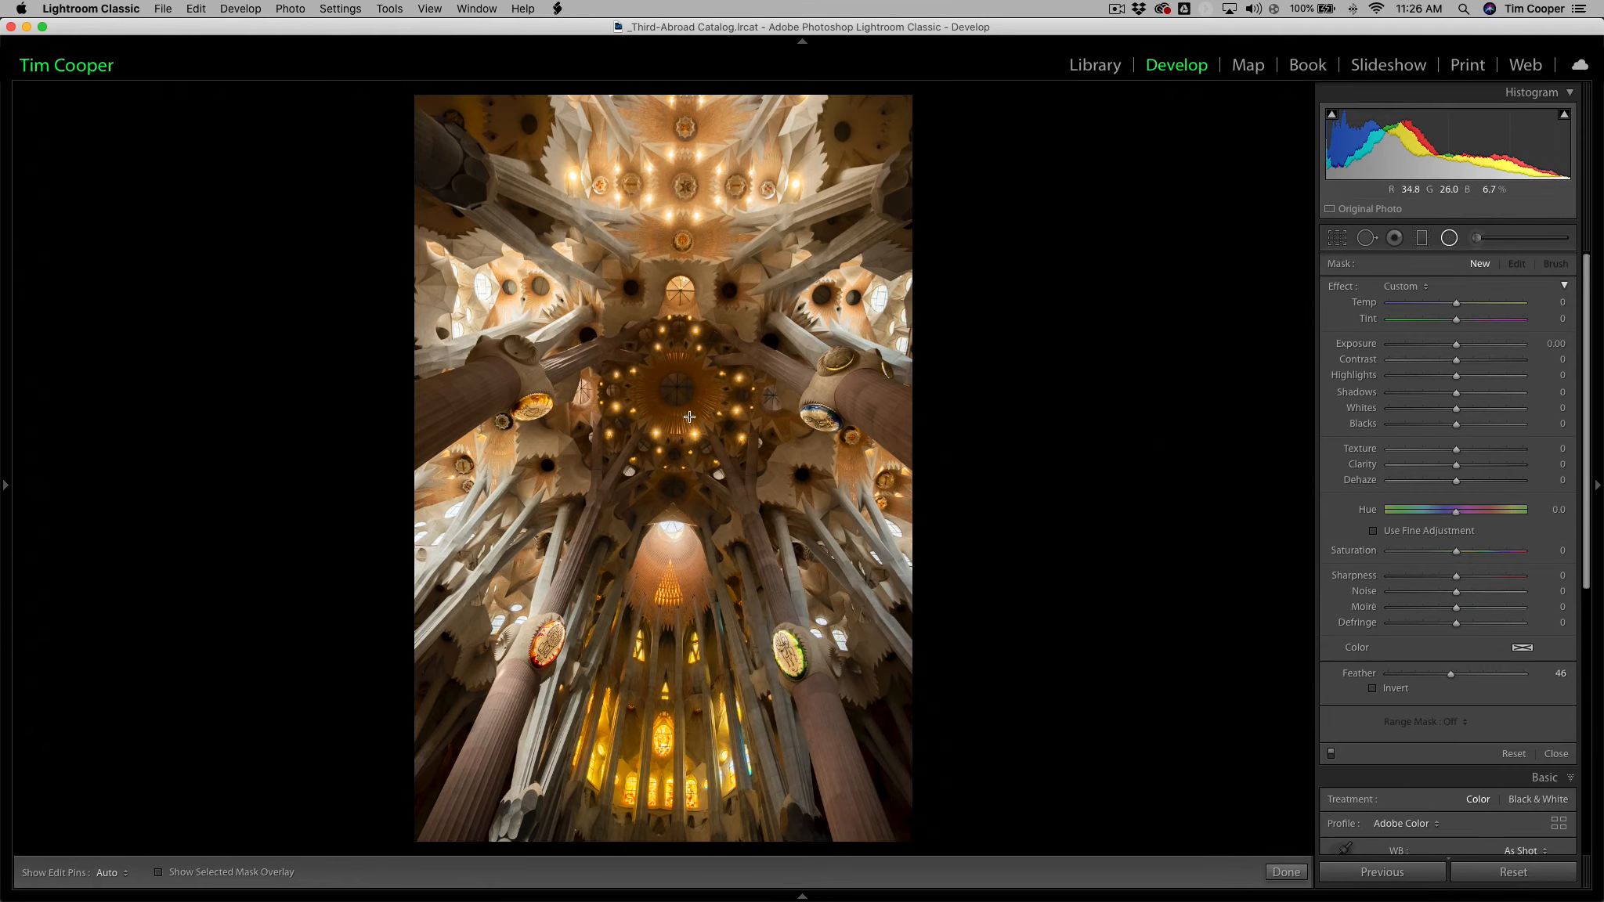
drag(679, 386, 531, 237)
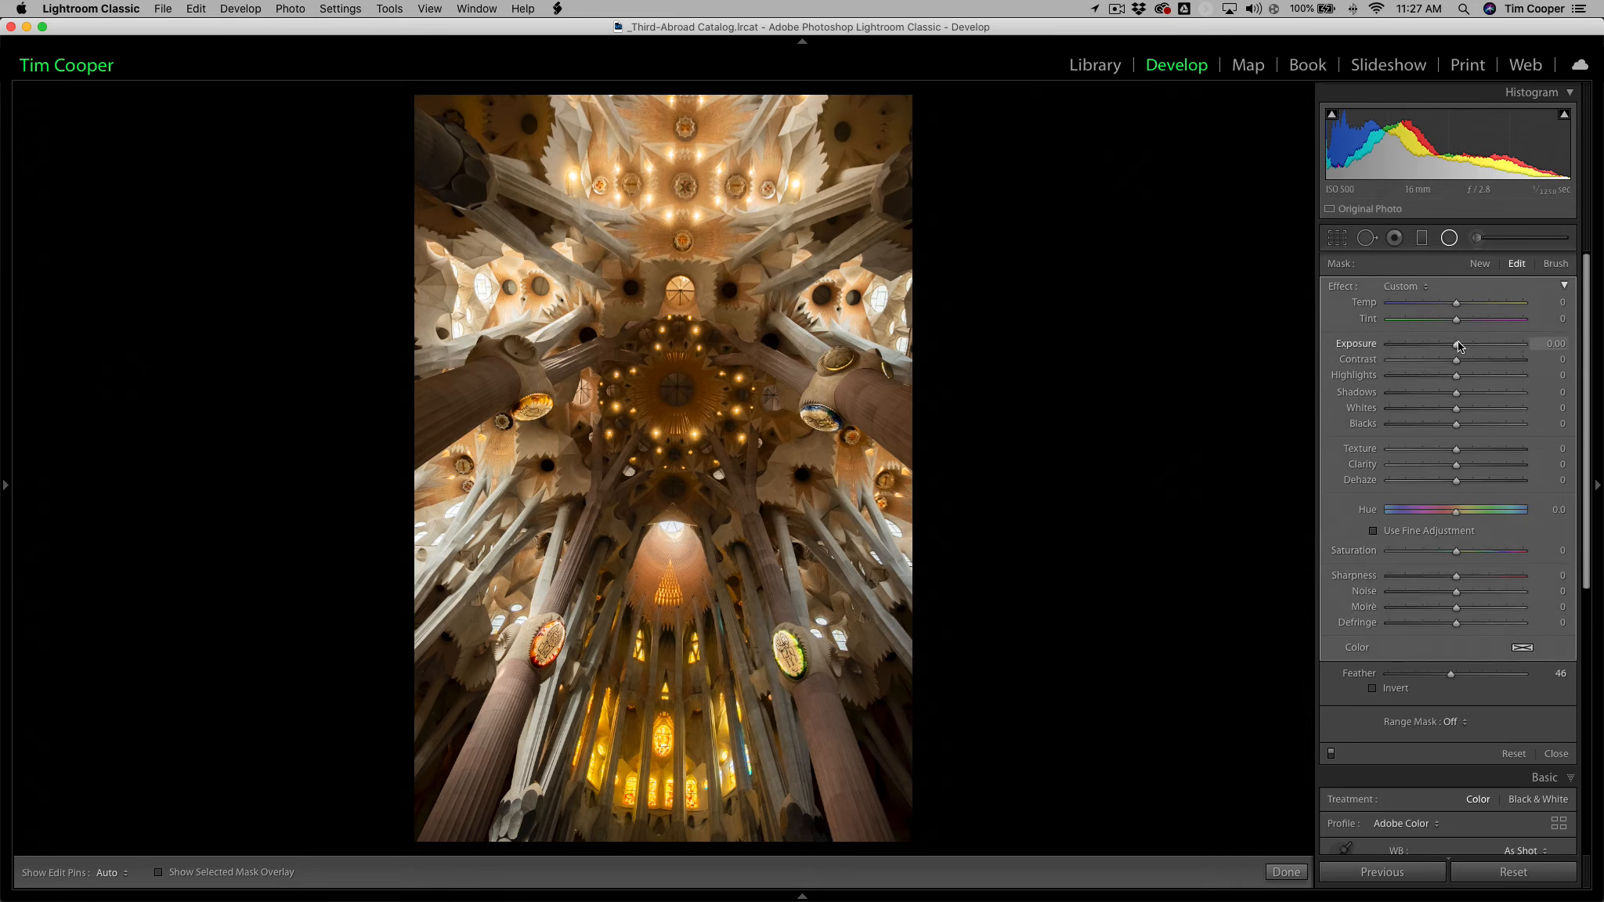
drag(1455, 346, 1519, 345)
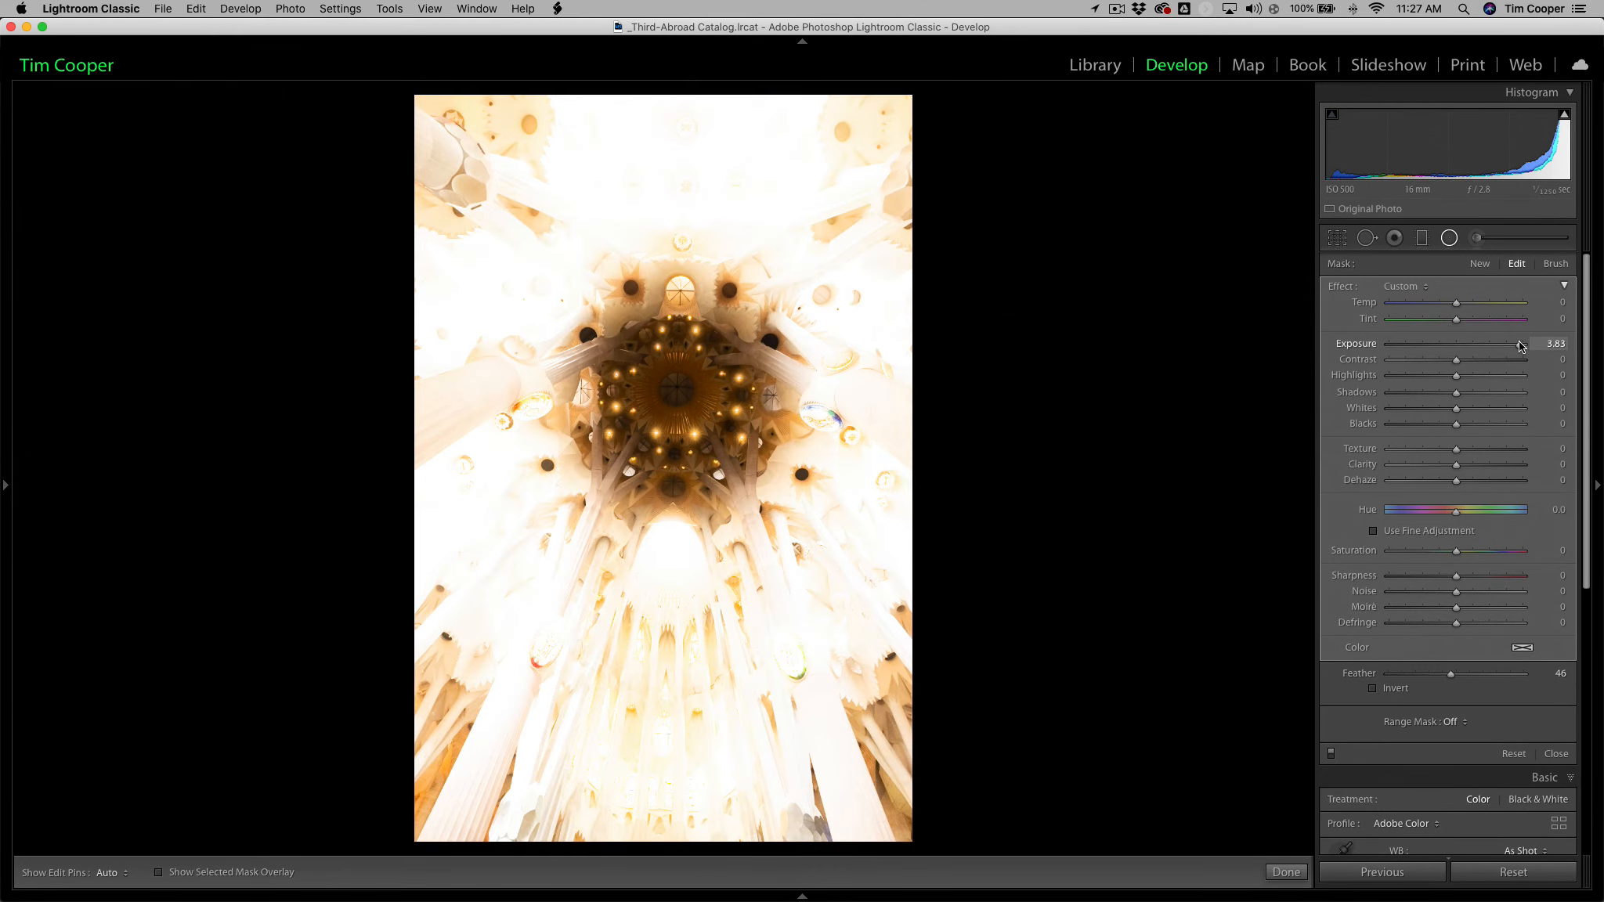
click(1372, 689)
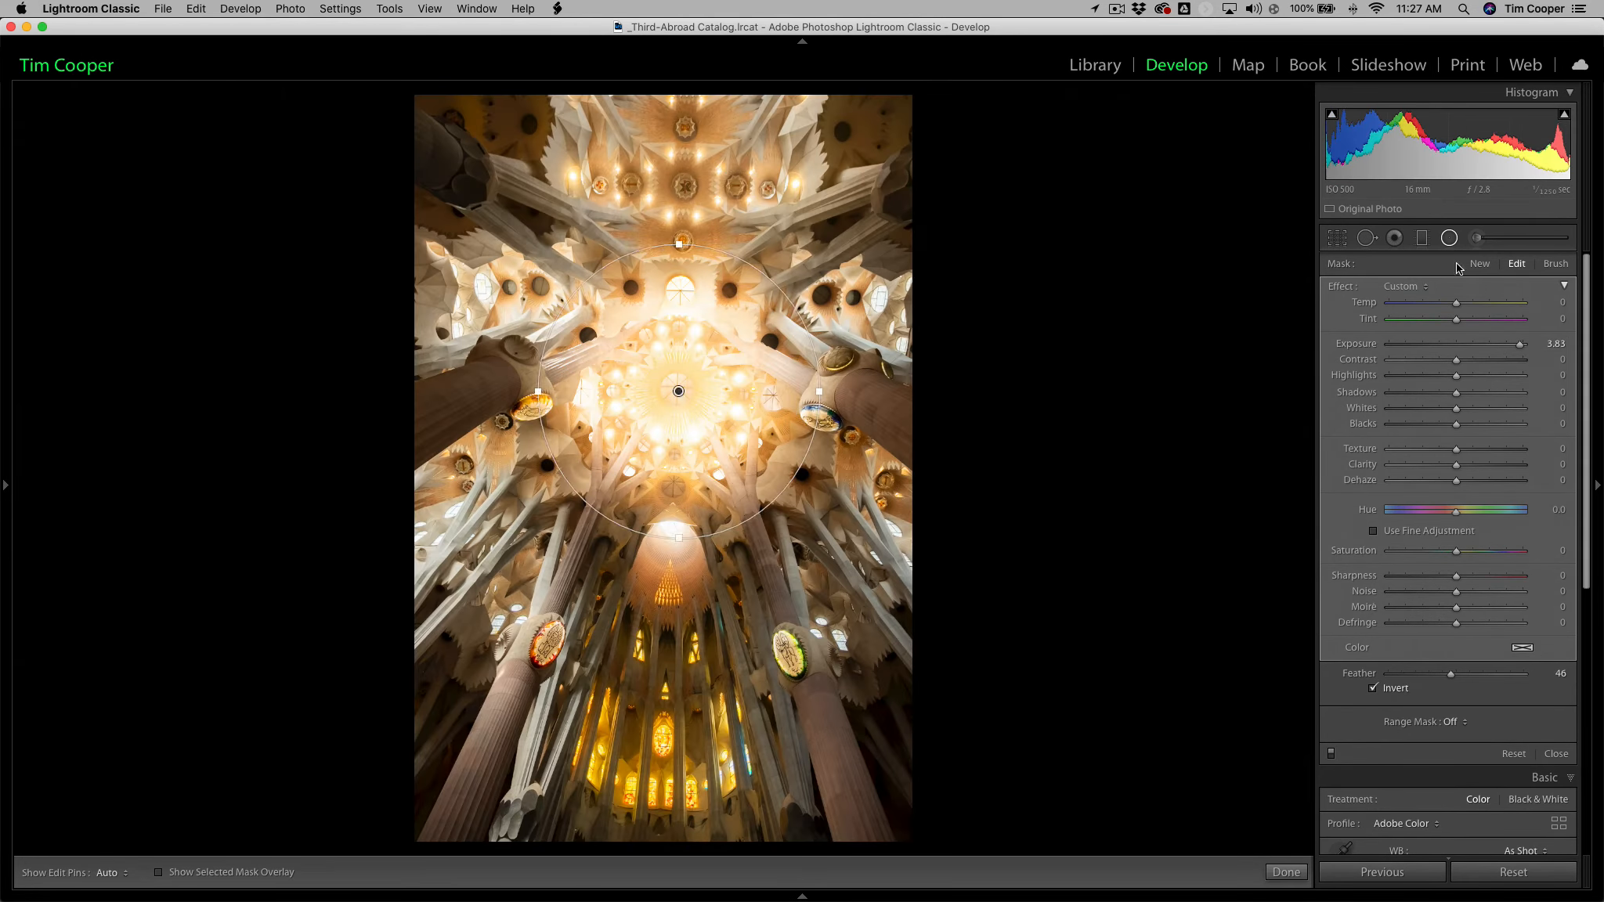
Set the radial filter's Exposure to 0.86 and Contrast to 17, and switch its mask inversion off and back on to compare.
drag(1521, 348, 1471, 346)
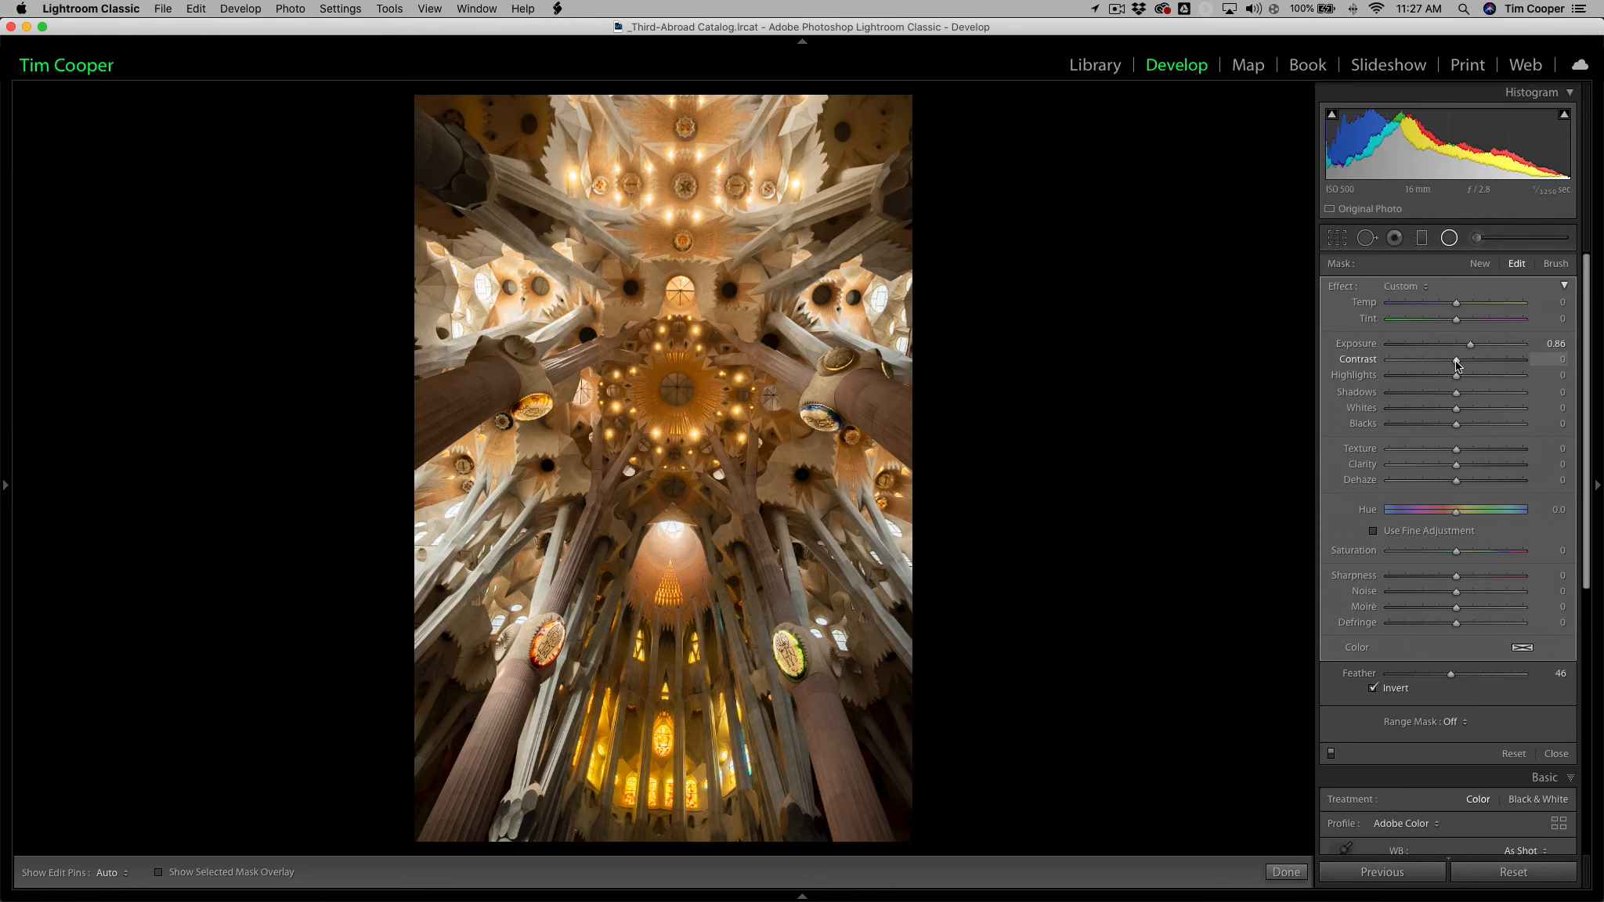
drag(1460, 365, 1468, 366)
click(1373, 689)
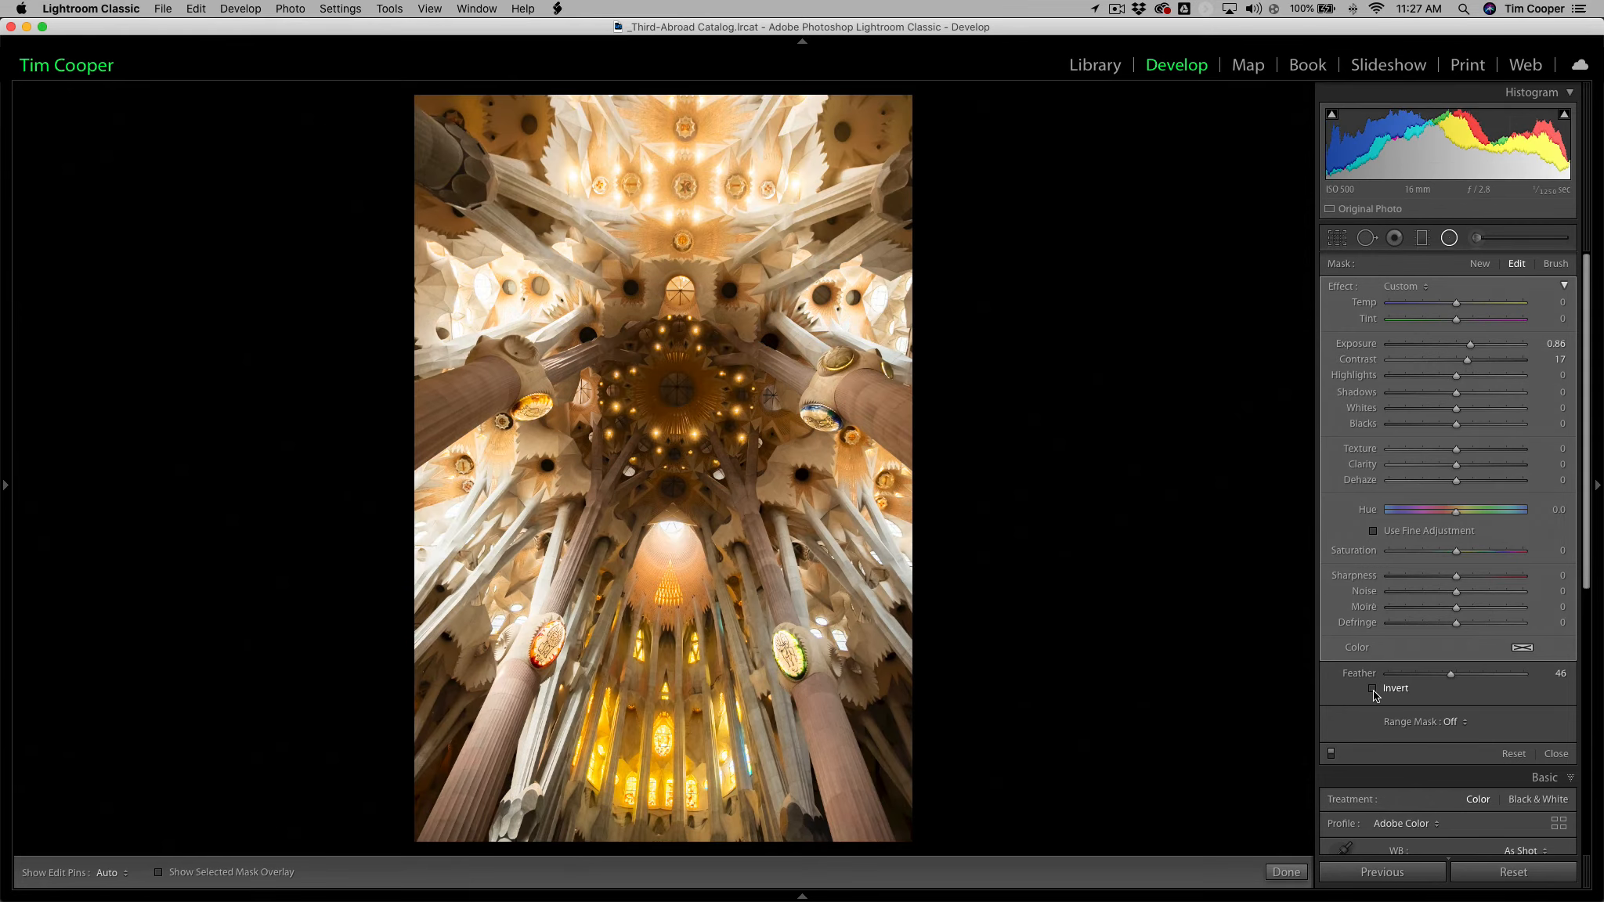
click(1373, 690)
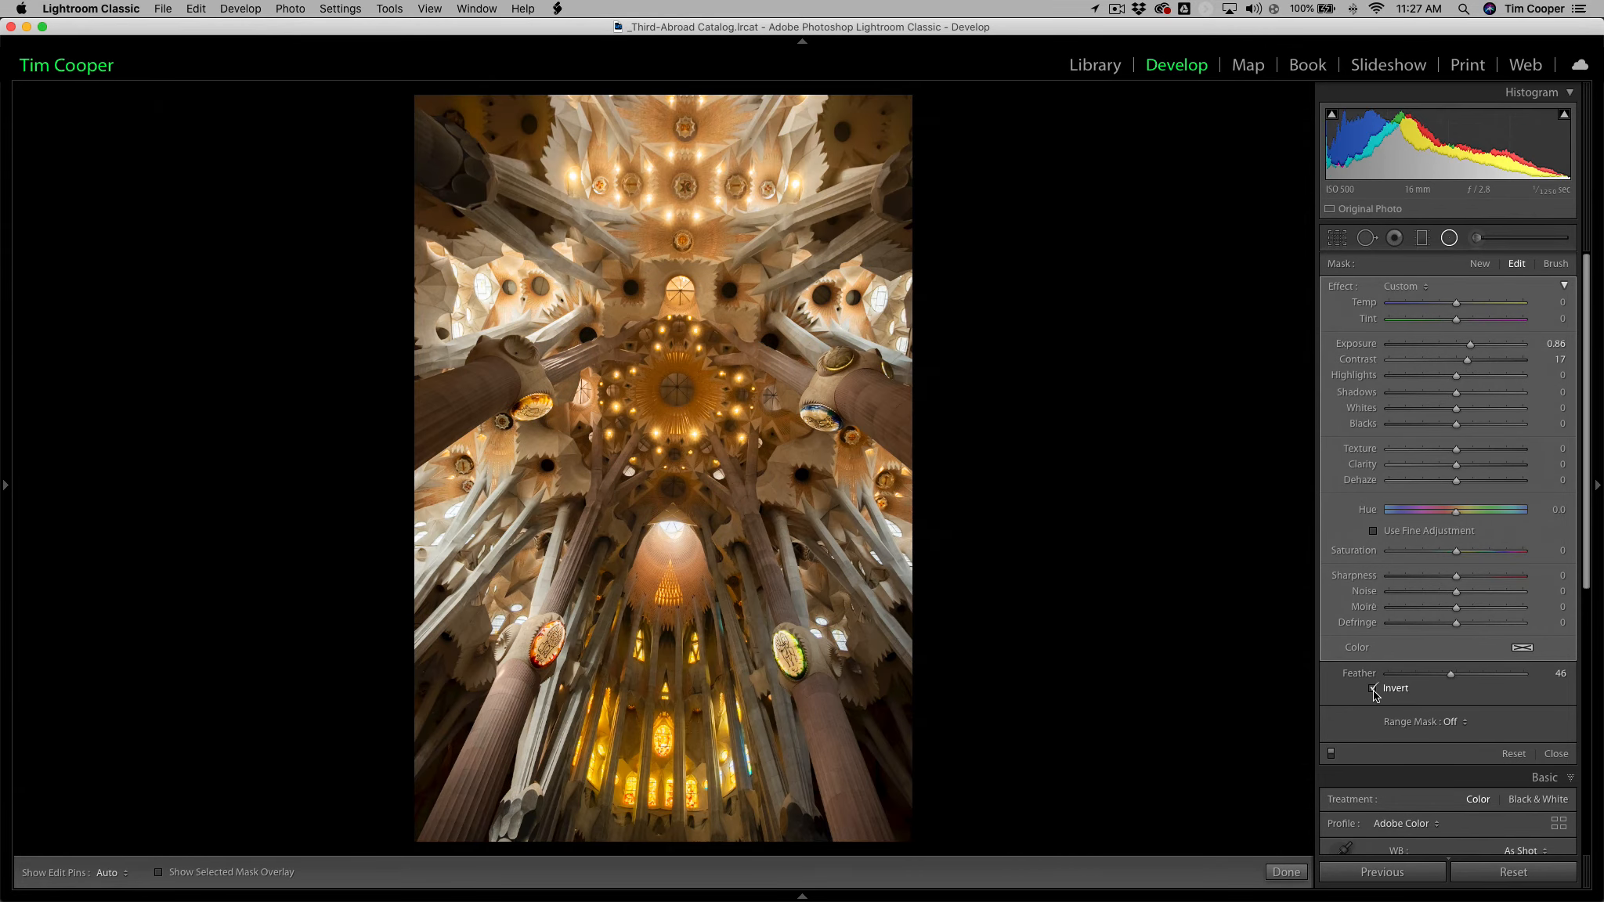
Turn the radial filter's effect off and back on to compare the ceiling dome with and without it.
click(1332, 753)
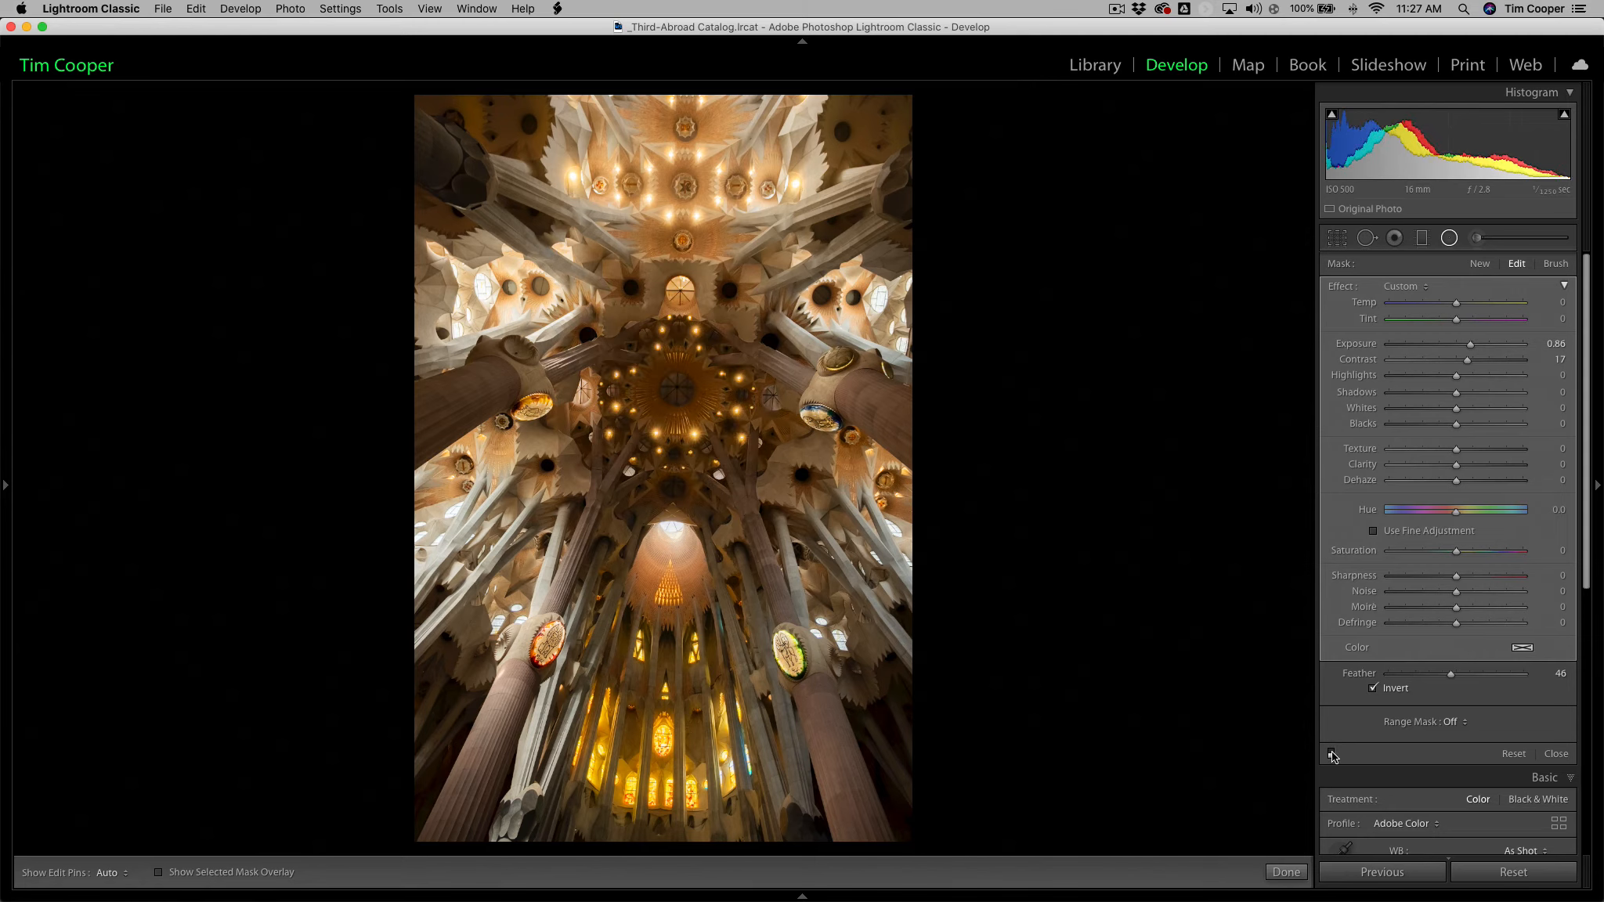
click(1331, 754)
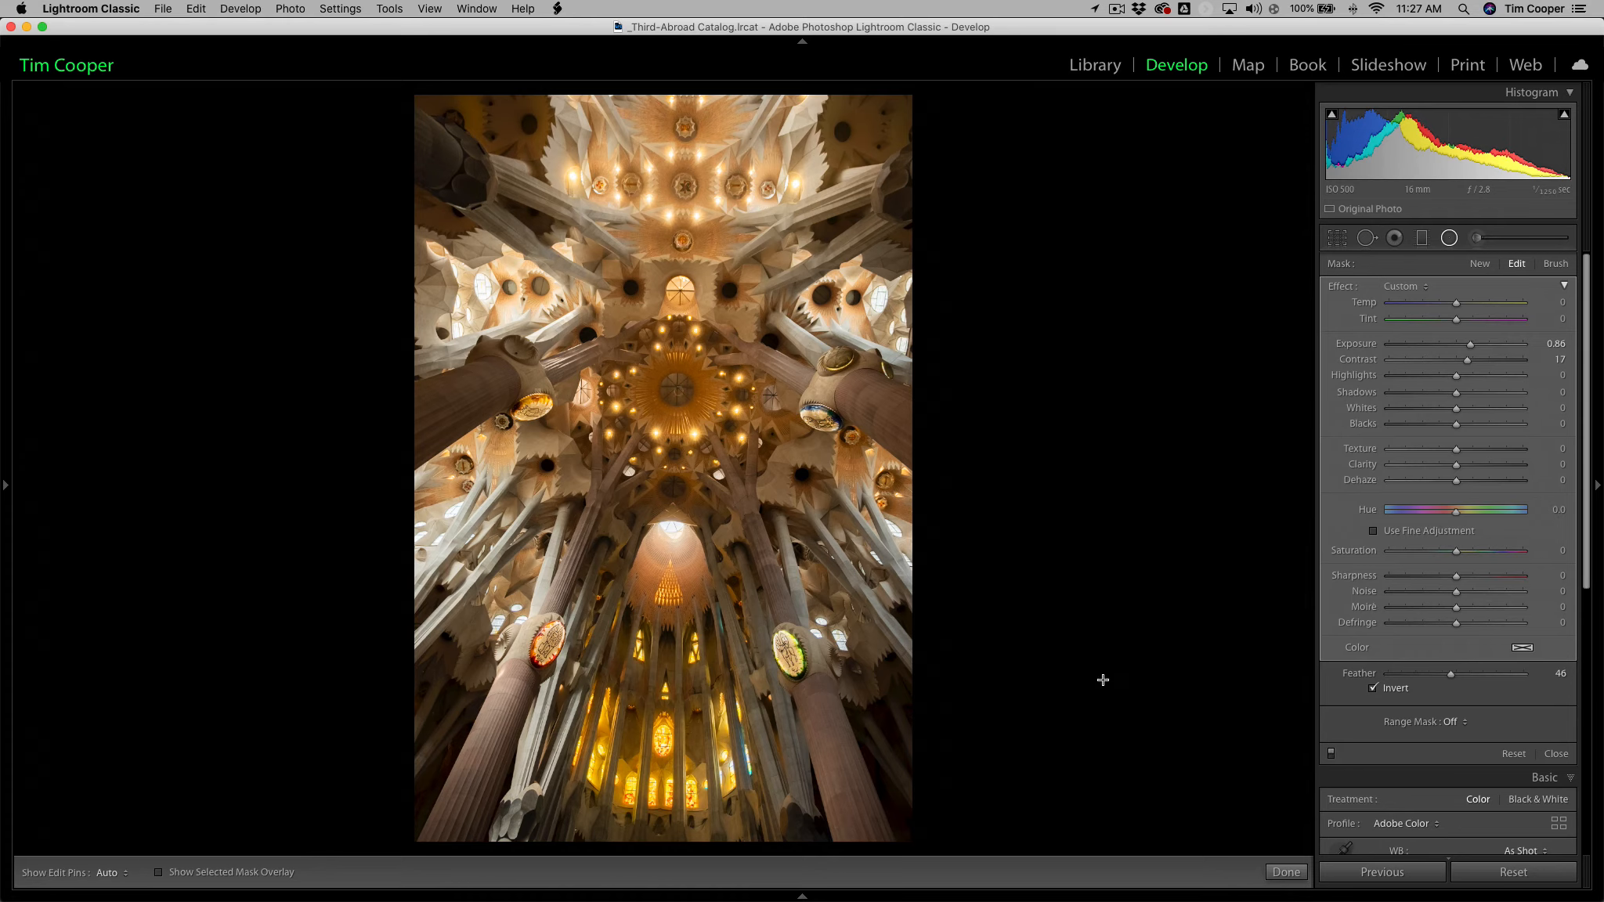
Close the radial filter and correct perspective with Guided Upright, using a vertical guide through the central windows and a horizontal guide across the lowest windows.
scroll(1364, 697, down, 10)
scroll(1364, 697, down, 2)
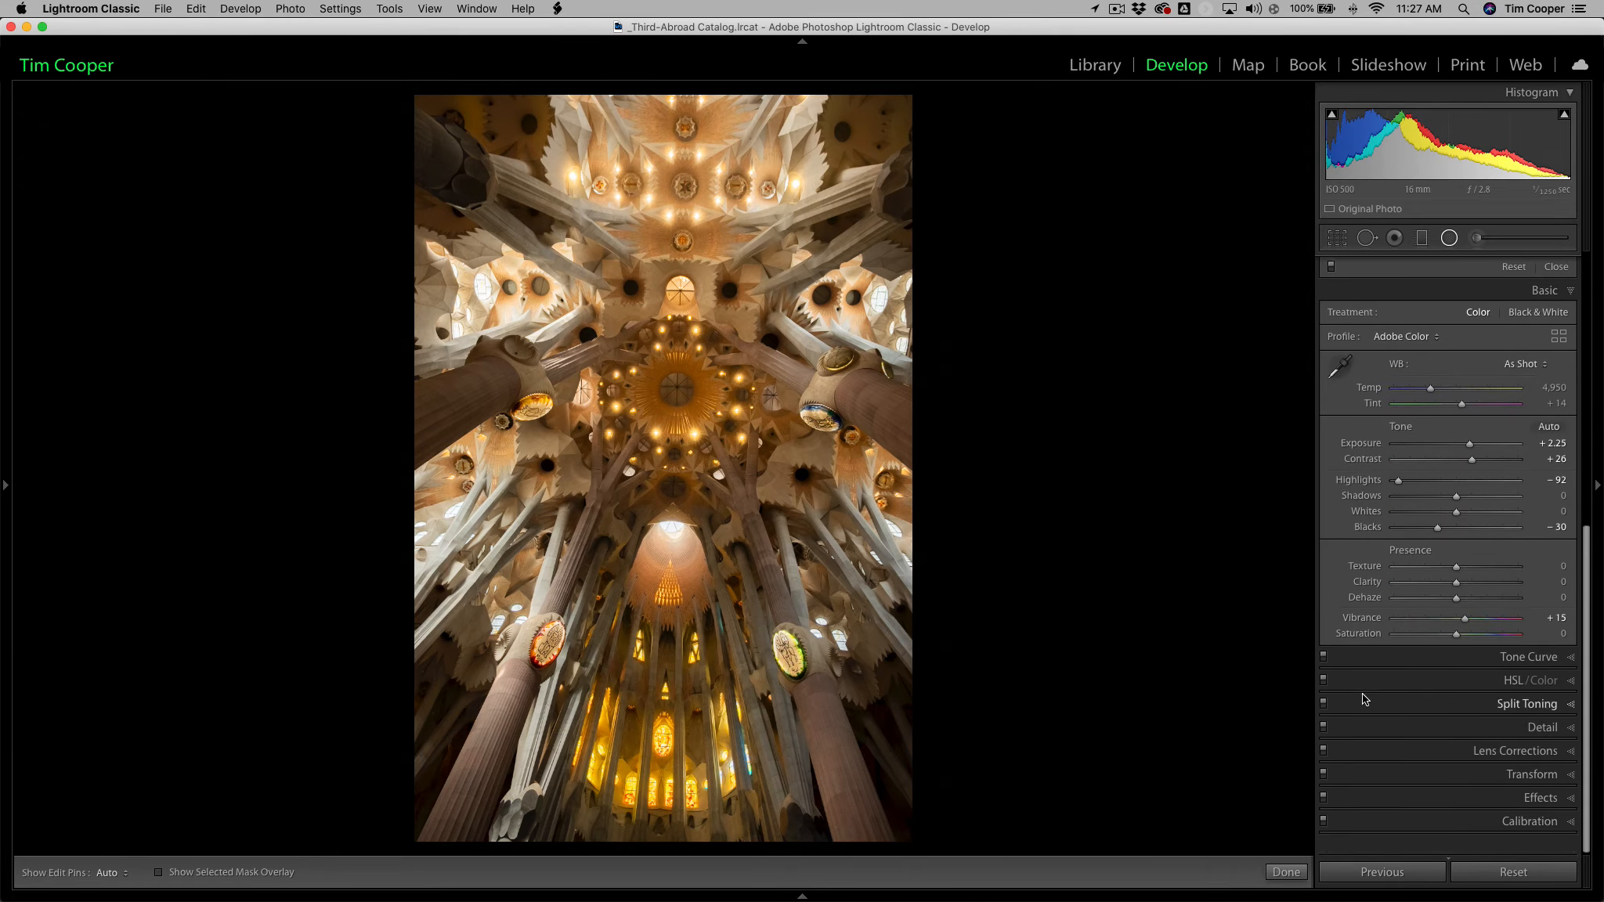
click(1570, 791)
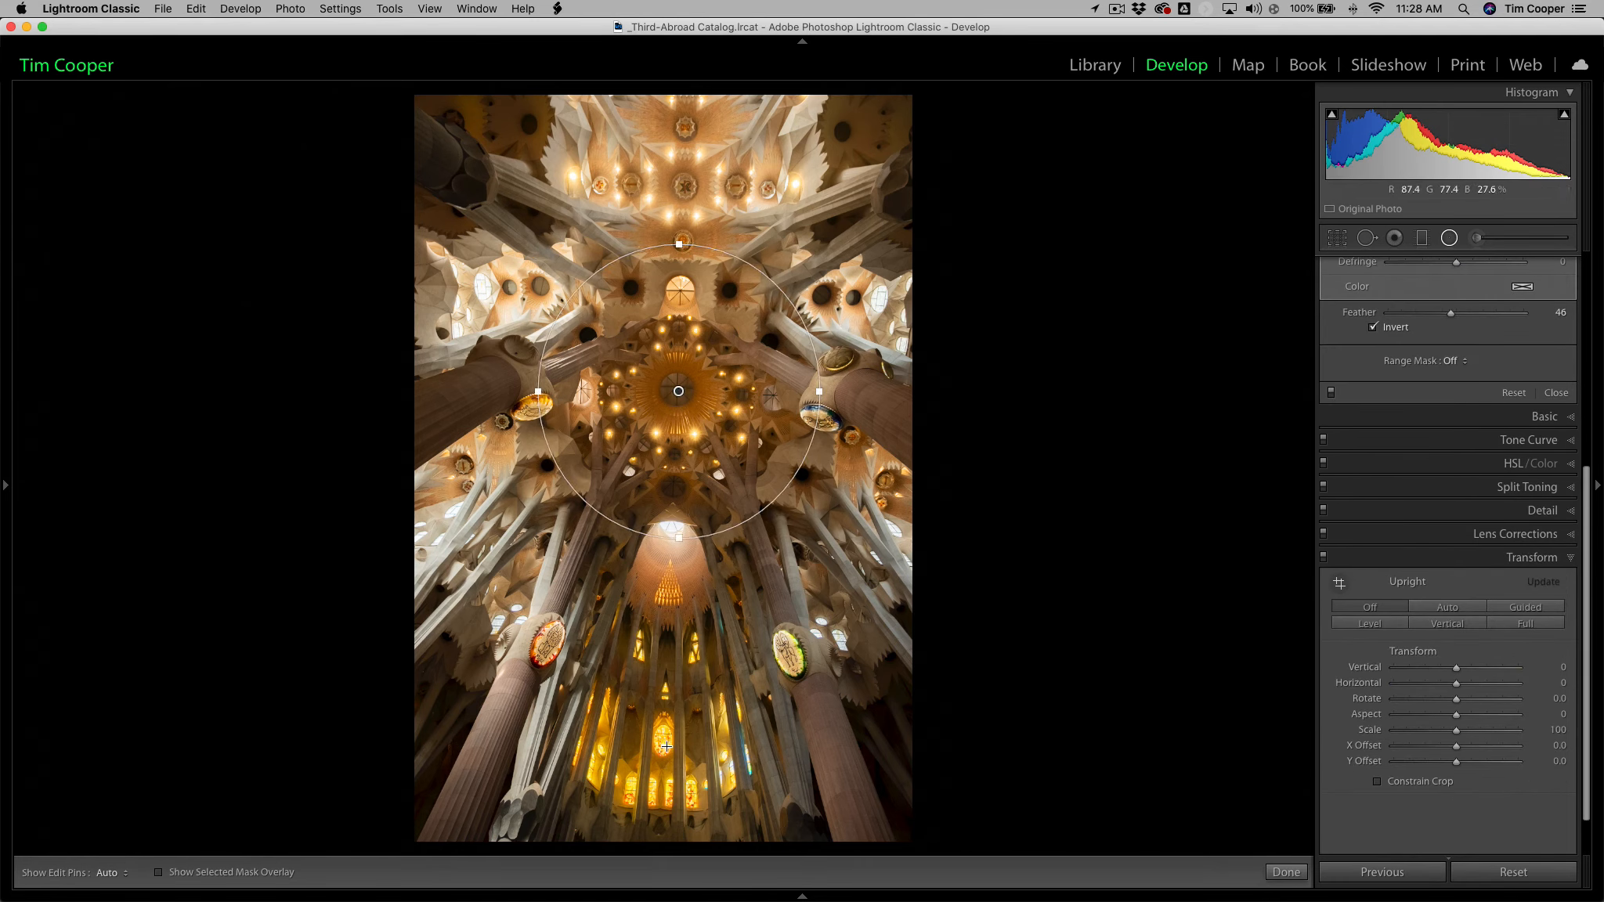
click(1286, 872)
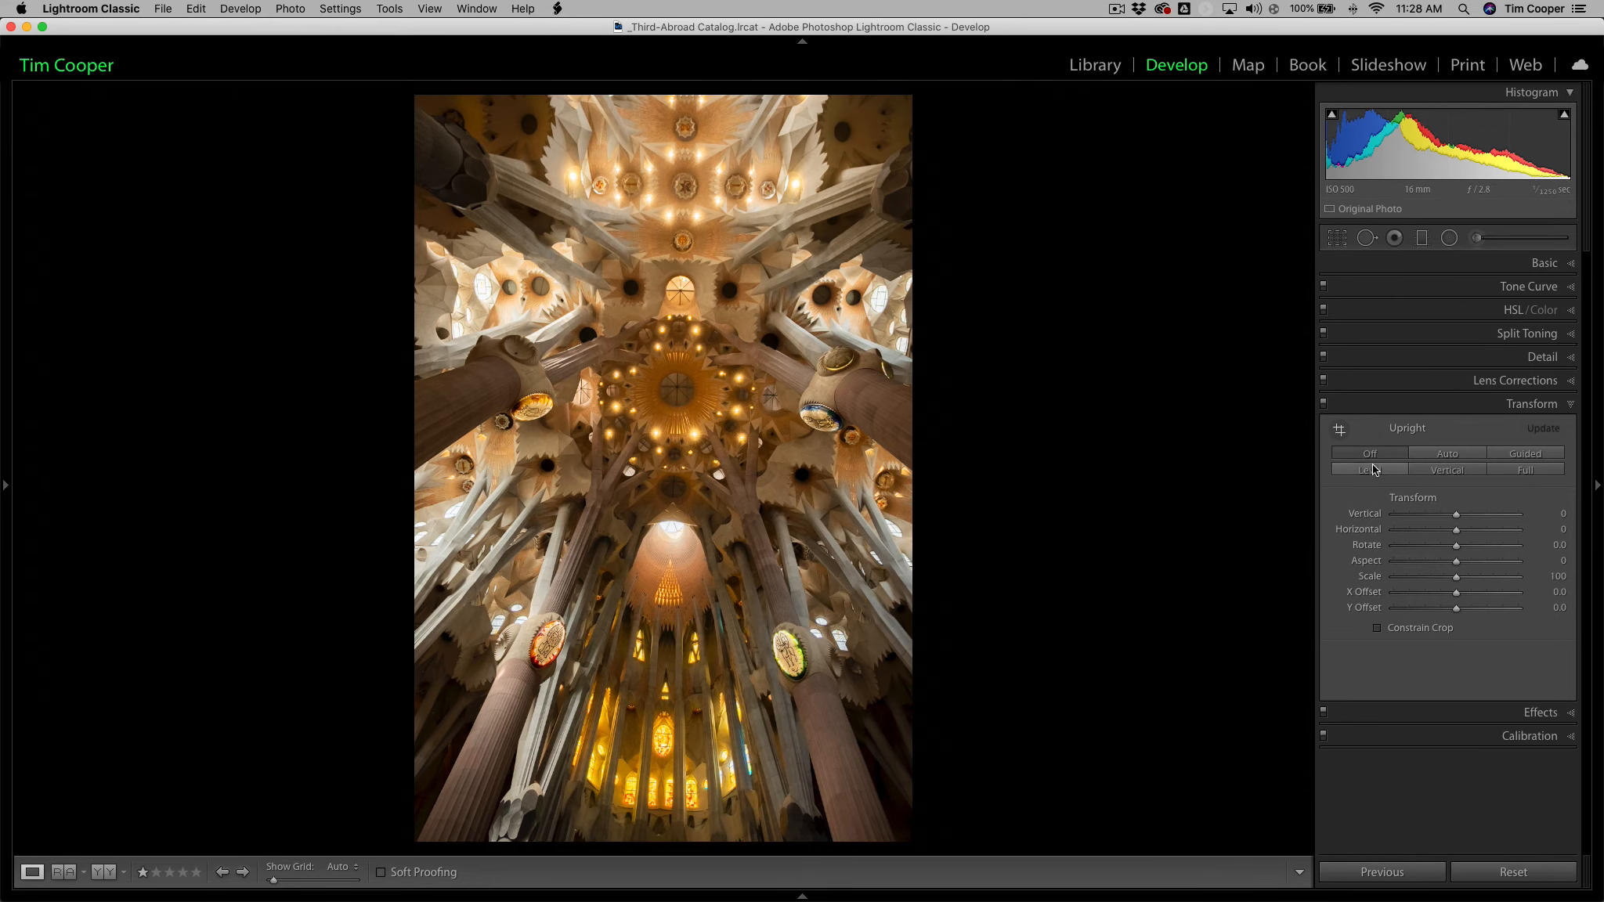
click(1518, 455)
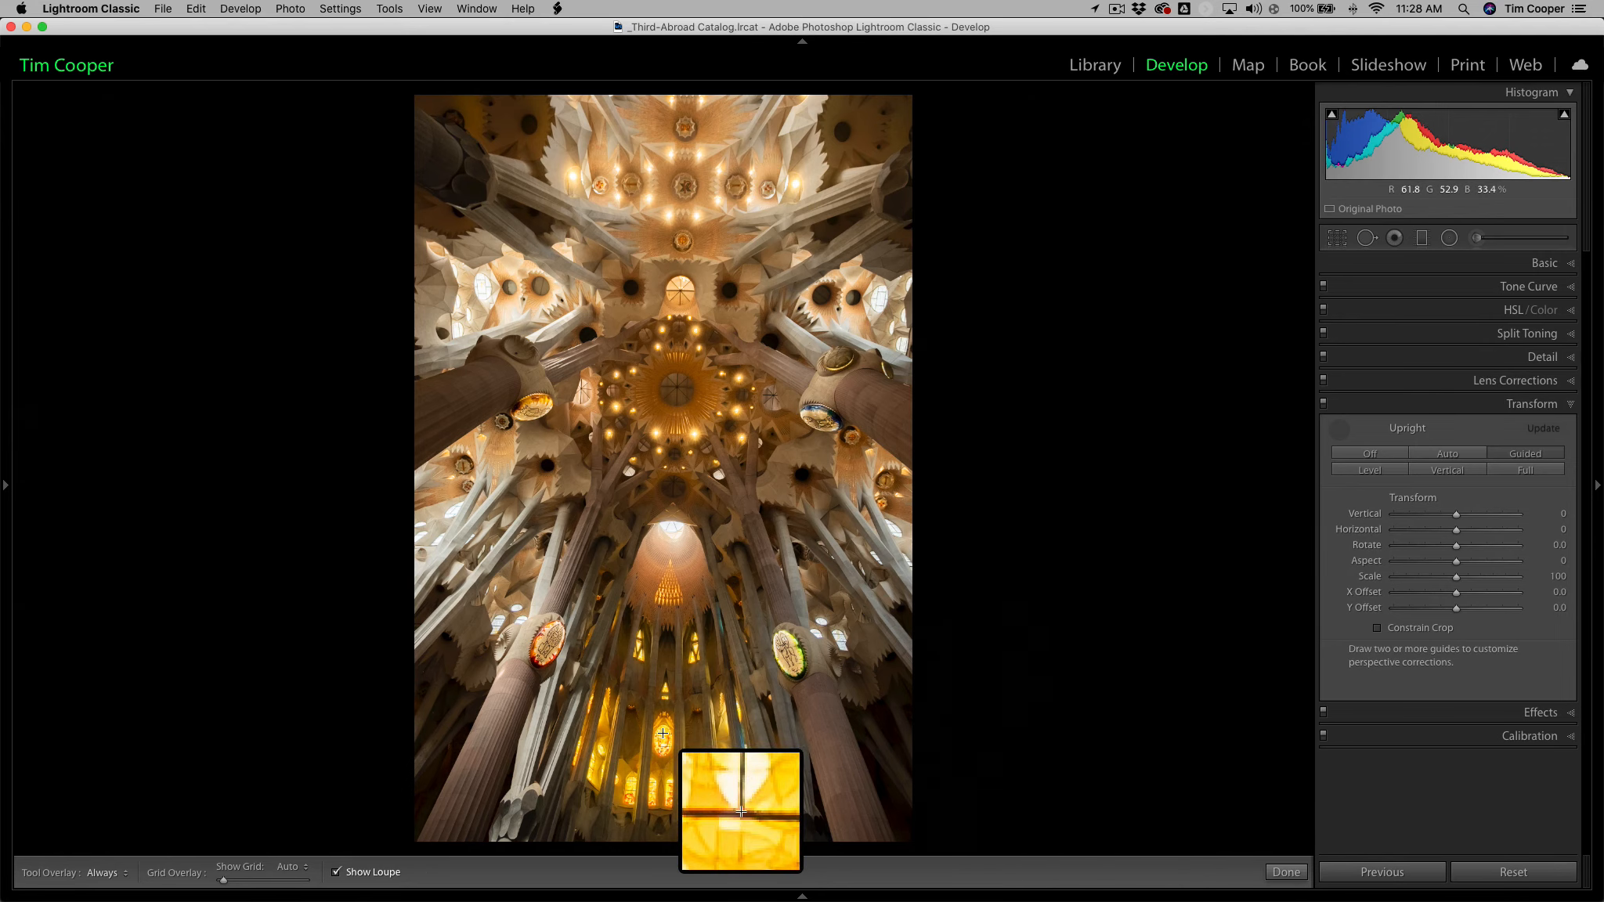
mouse_move(663, 733)
mouse_down()
mouse_move(680, 267)
mouse_move(681, 283)
mouse_up()
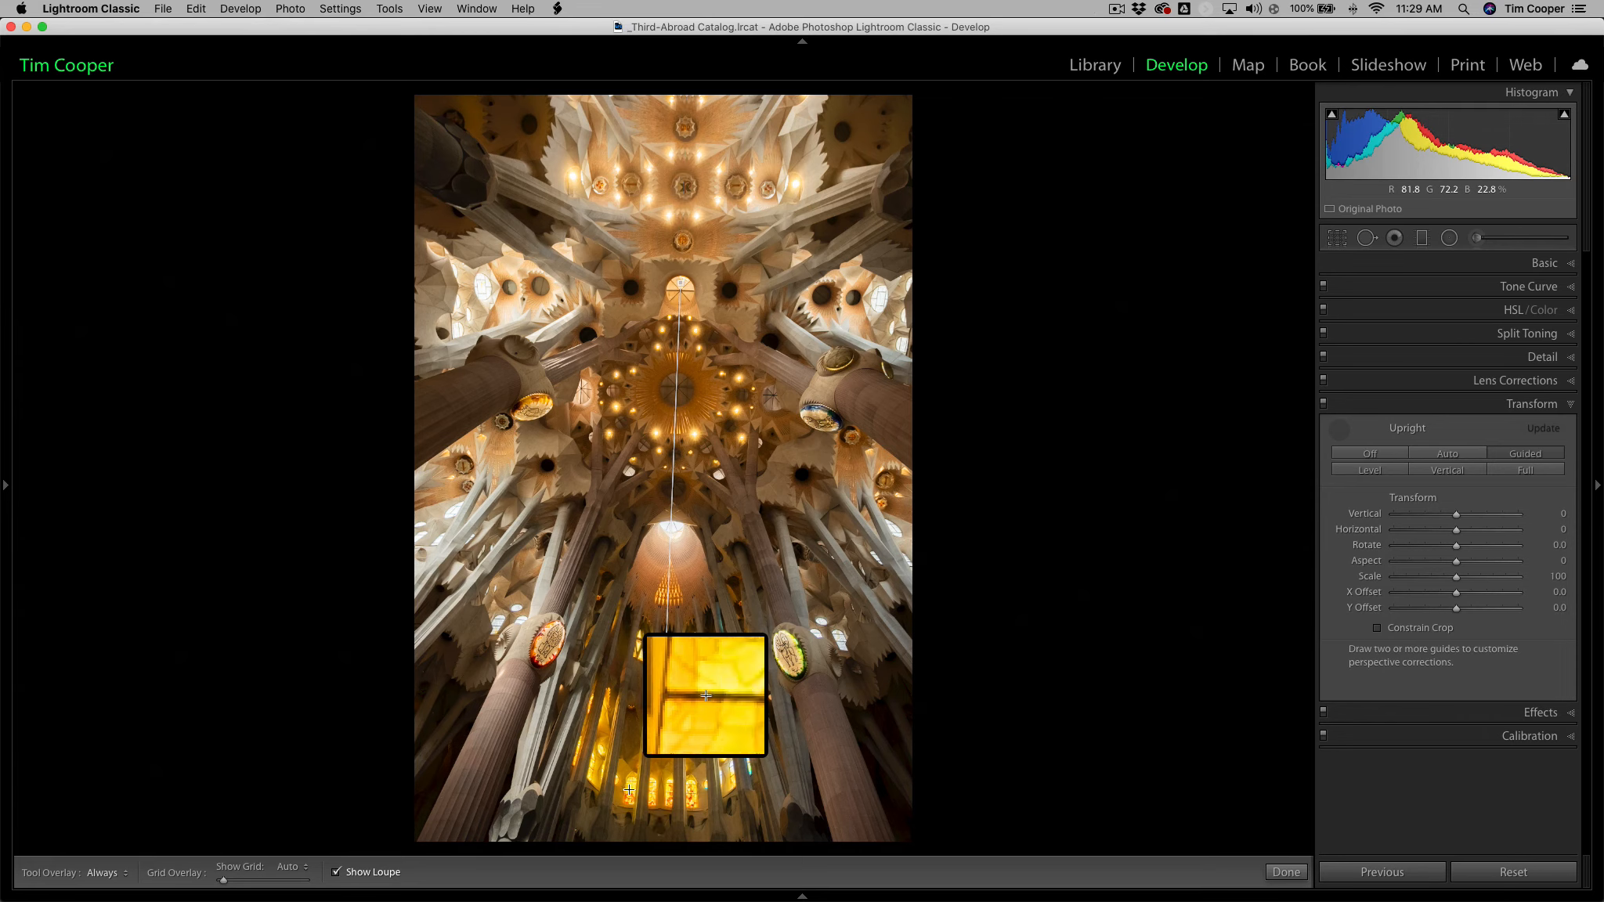
drag(626, 789, 696, 794)
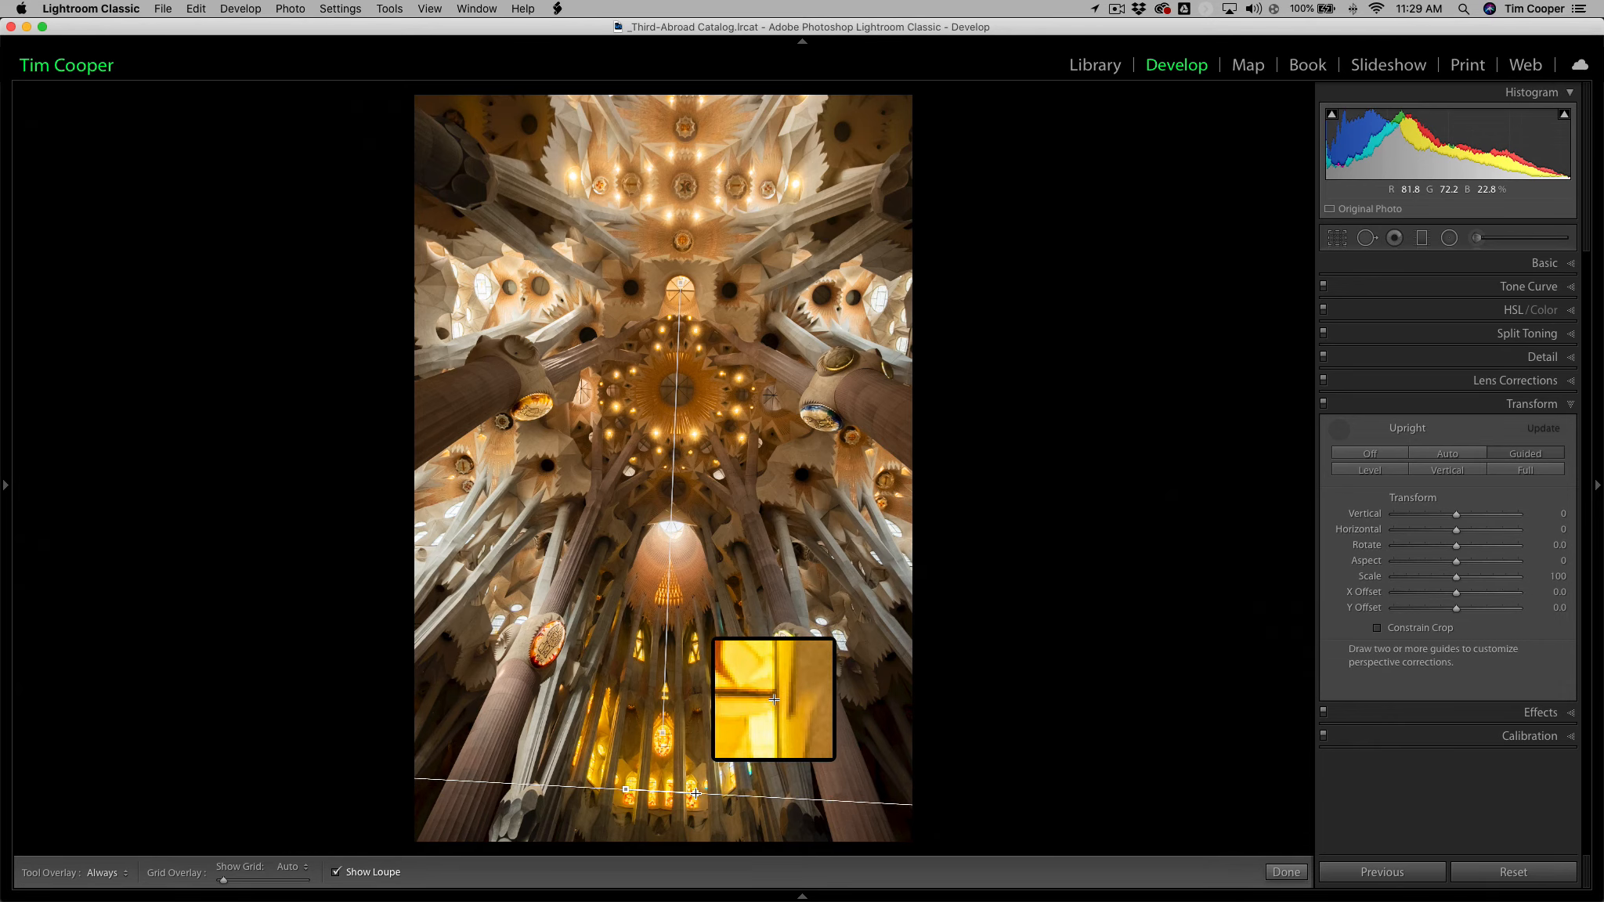
drag(695, 793, 694, 794)
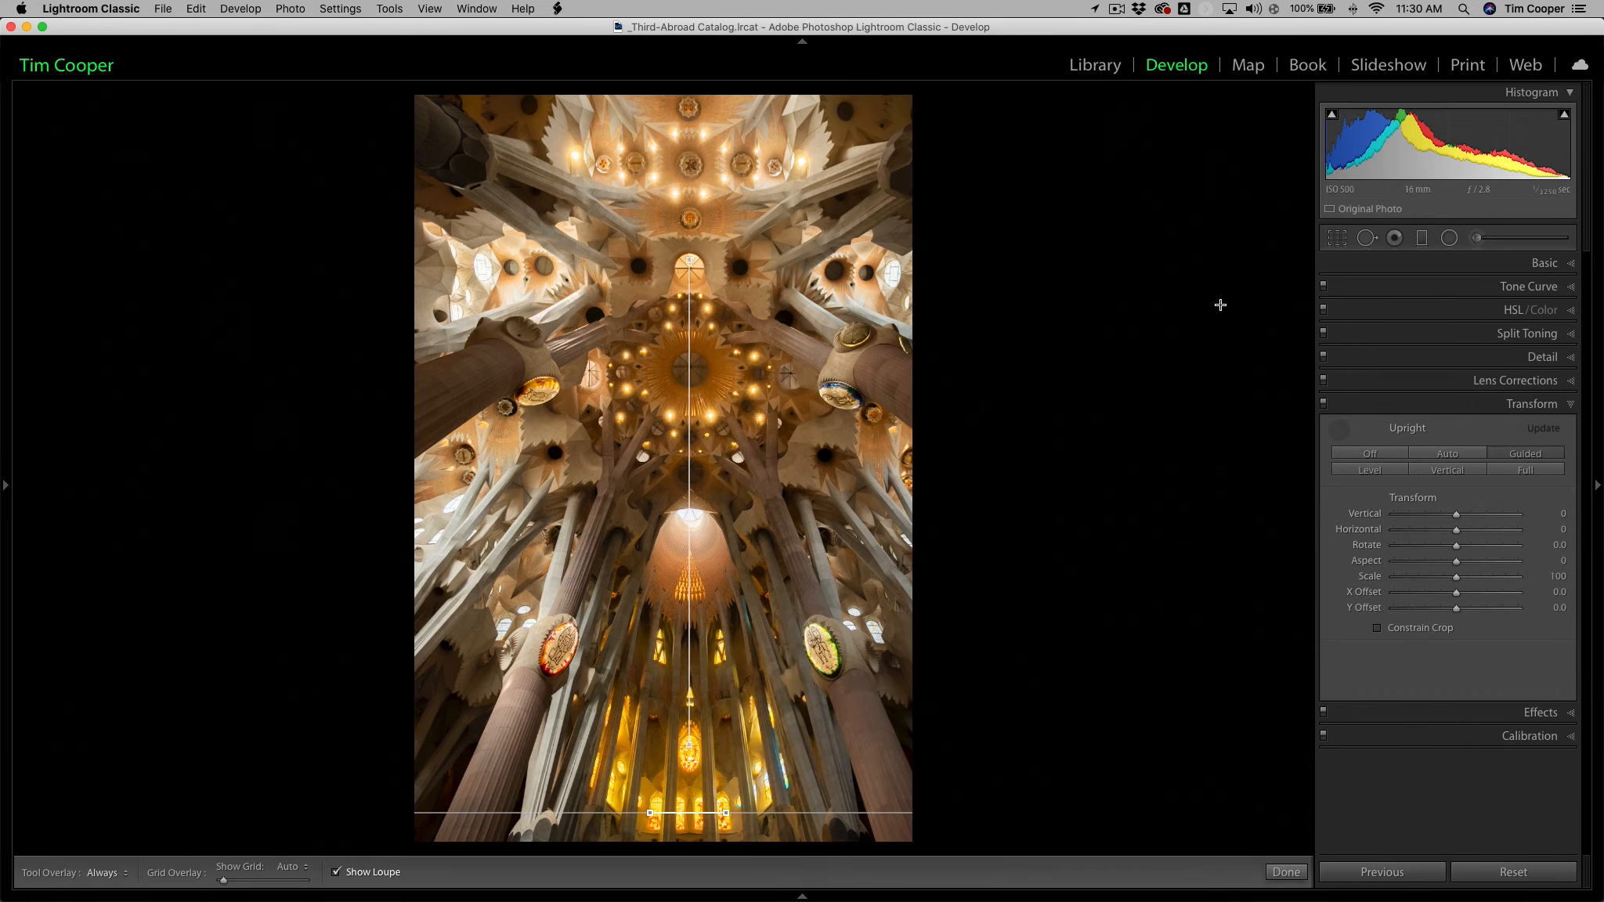
Crop the cathedral image slightly tighter at the original aspect ratio, to about 3600 x 5400 pixels, and apply the crop.
click(1335, 239)
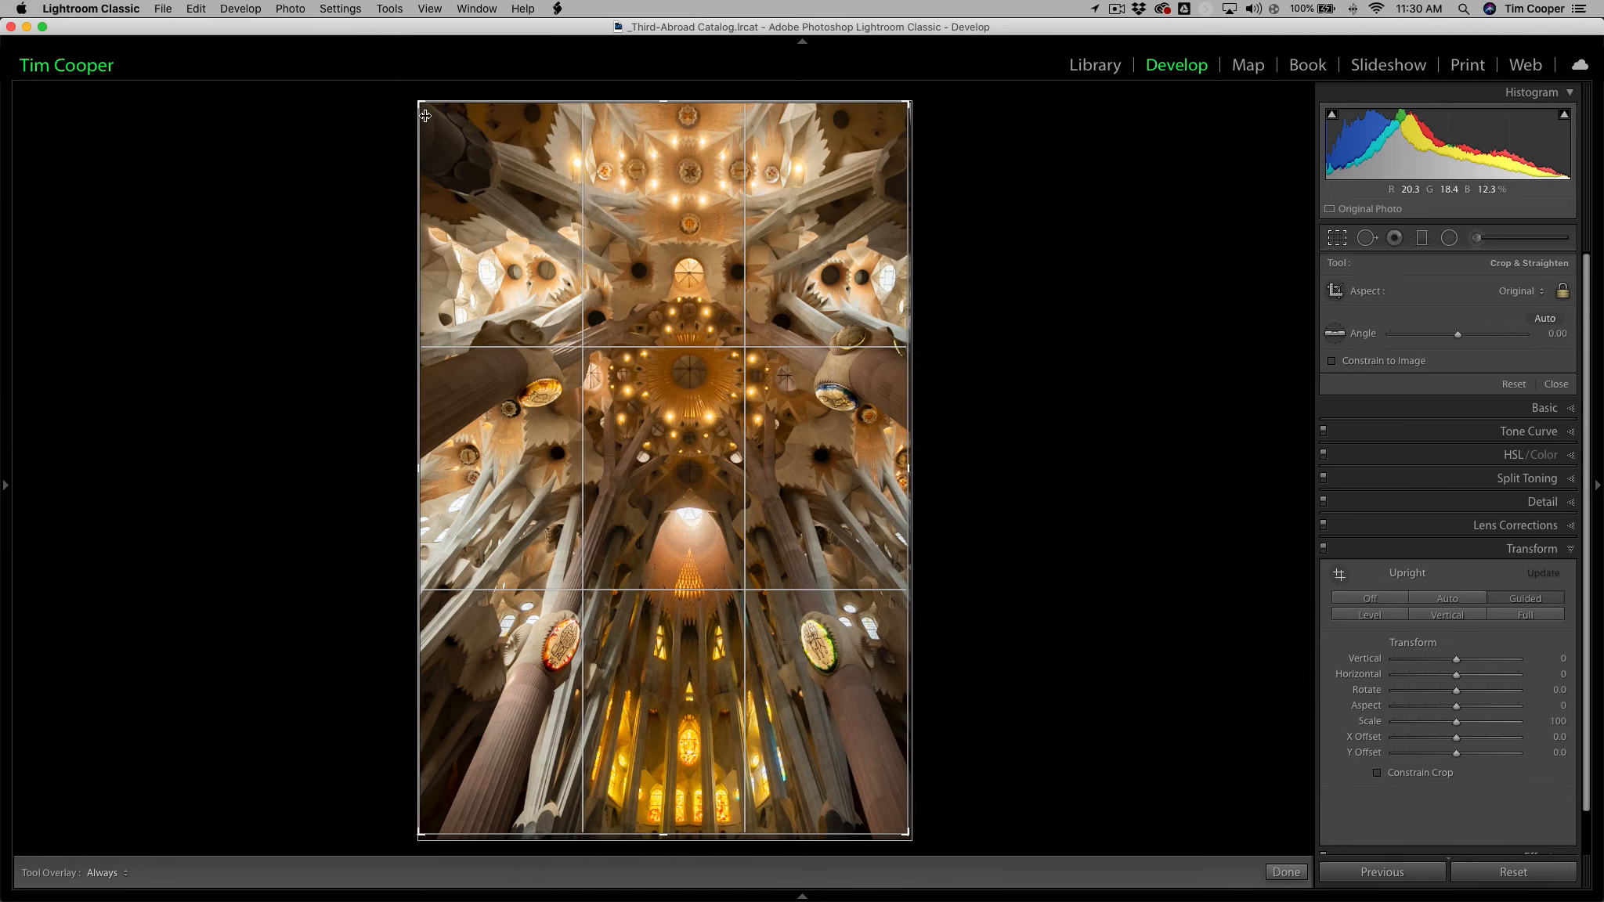
drag(418, 110, 445, 111)
key(Return)
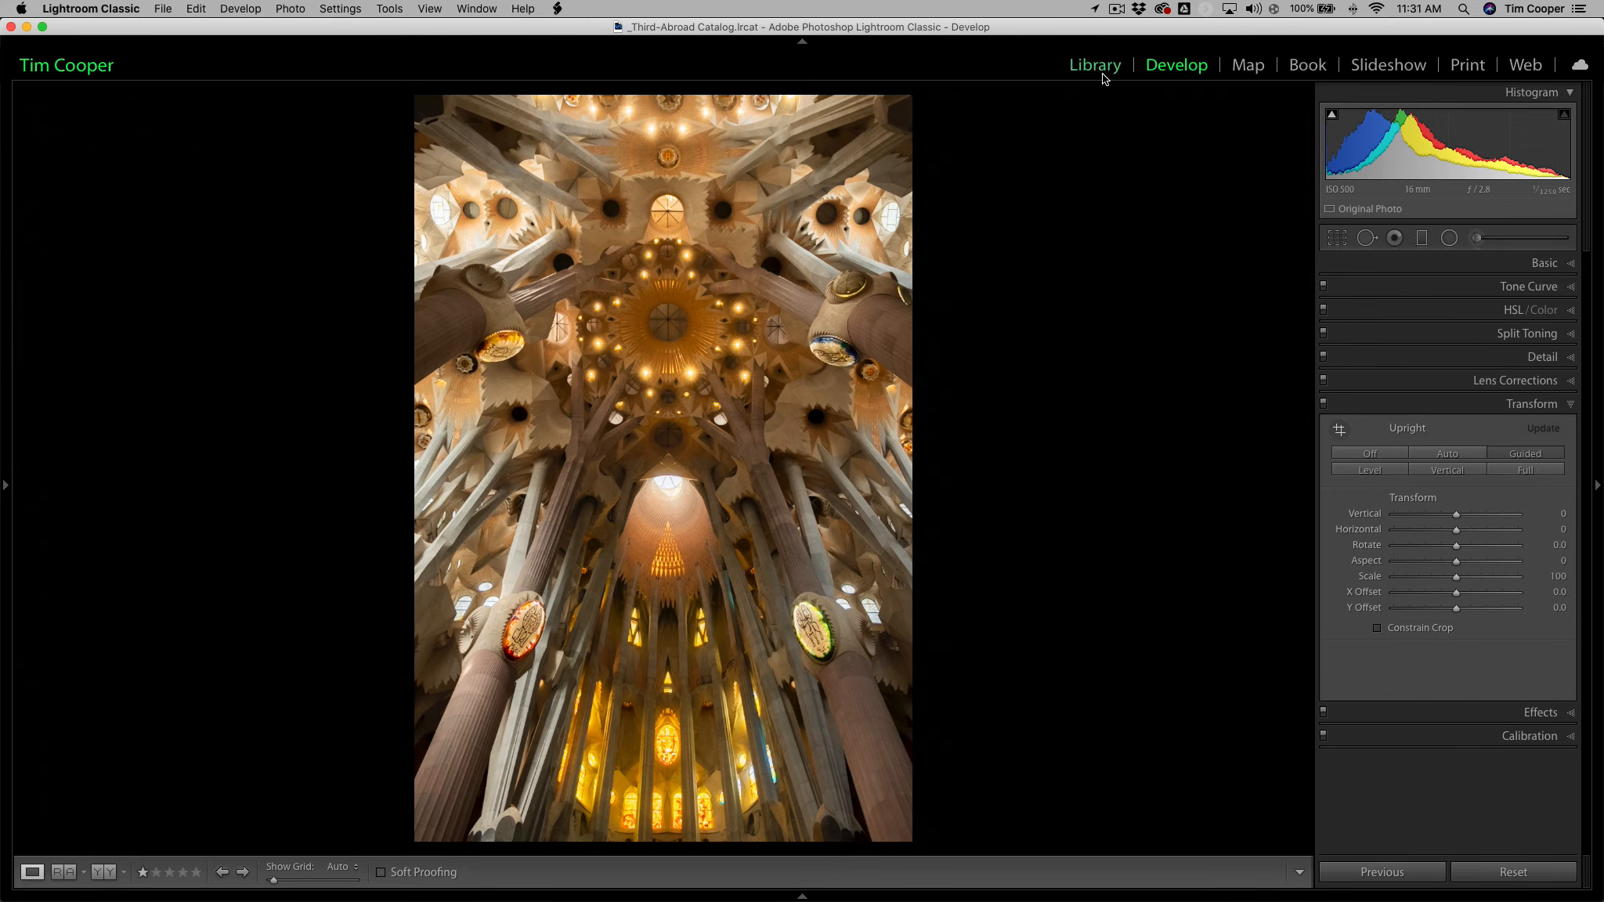
In the Library, select the three raw cathedral exposures _DSF2231, _DSF2230 and _DSF2229 and bring up the Photo Merge options.
click(1100, 66)
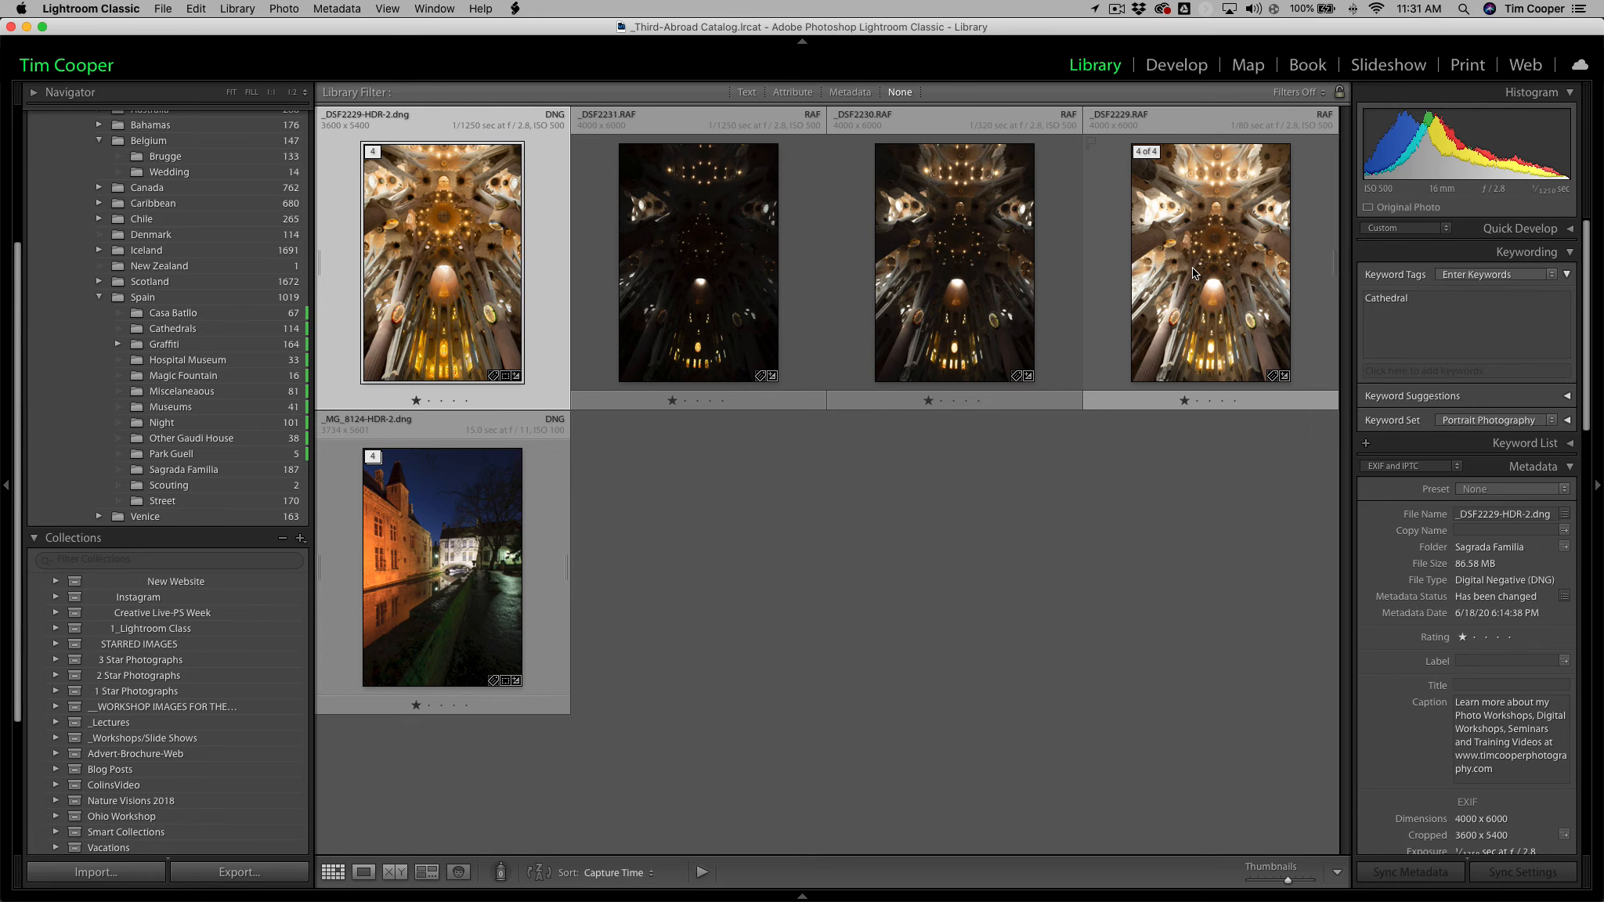
click(820, 228)
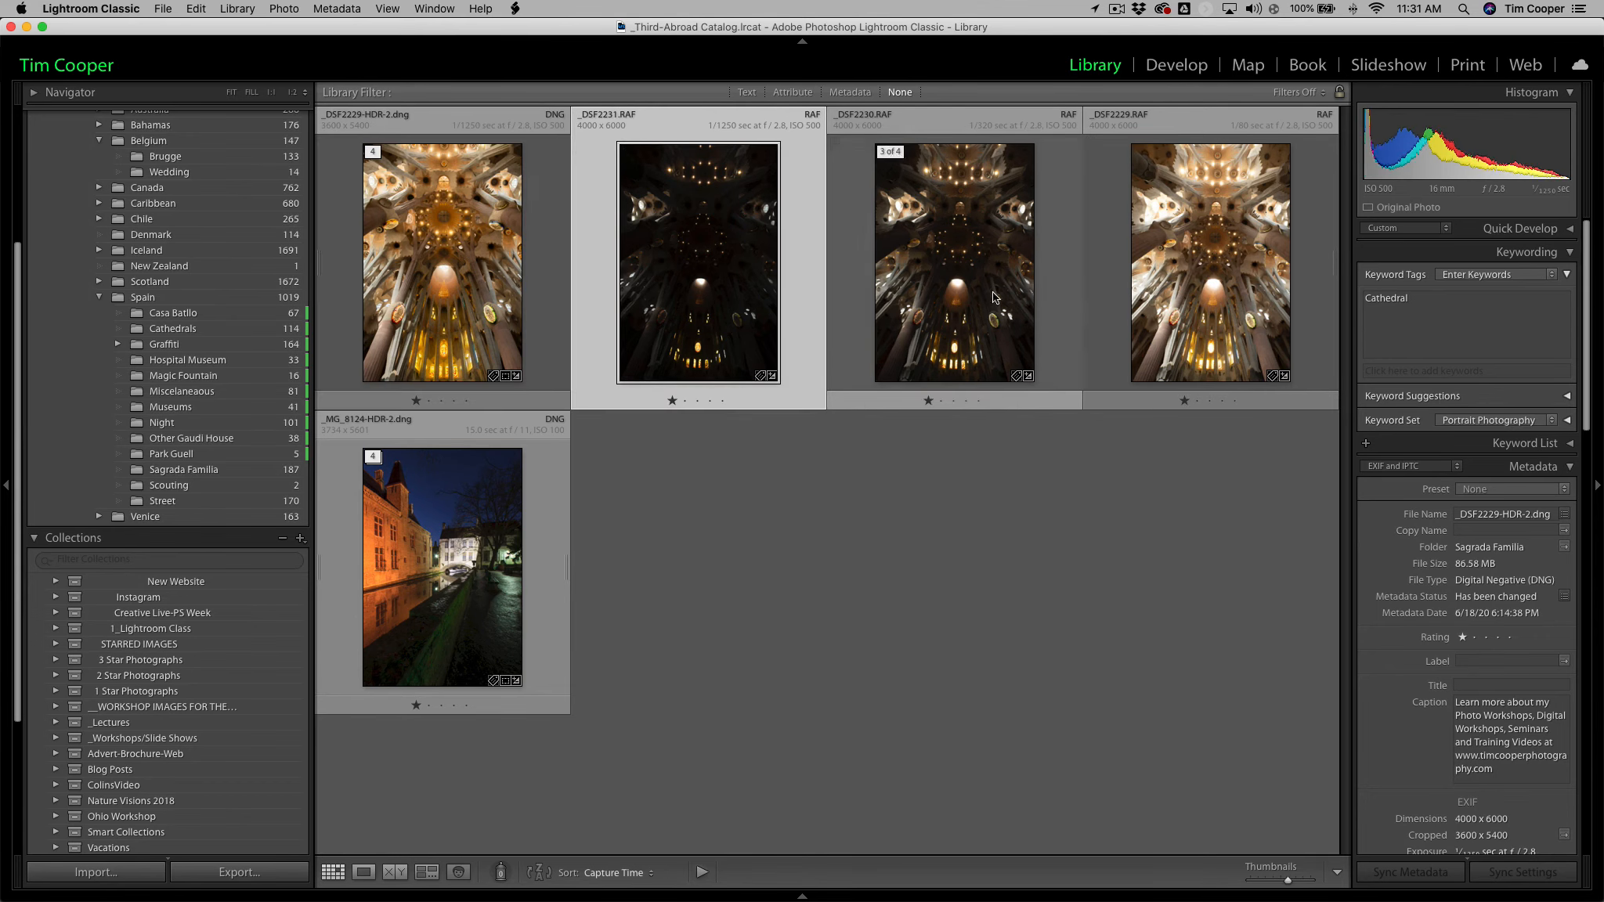
shift+click(1157, 298)
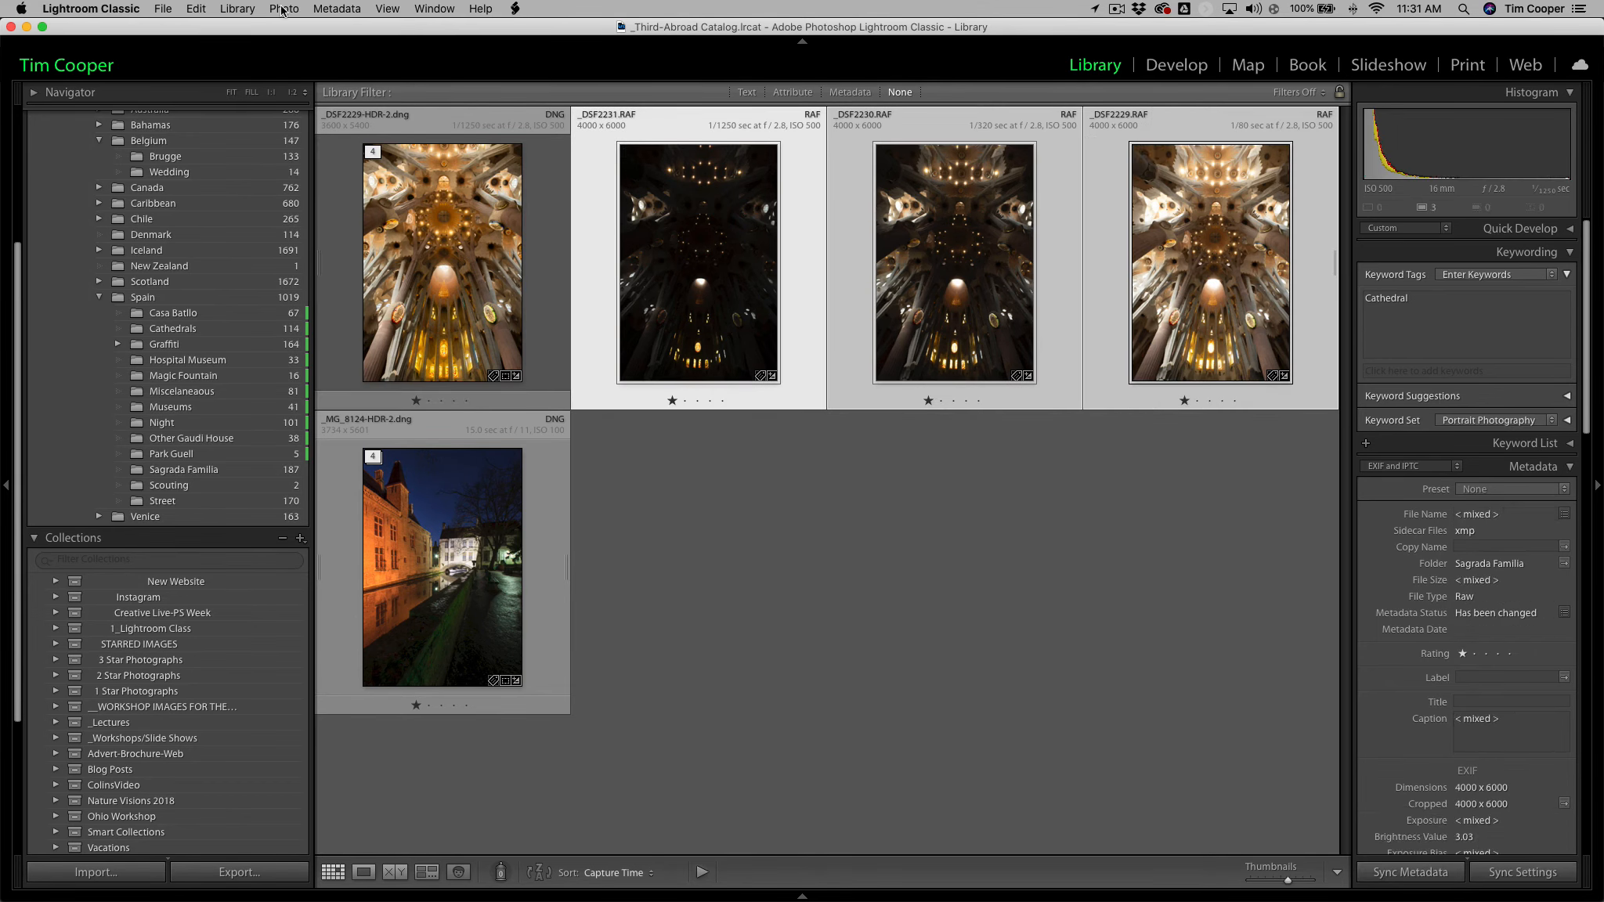
click(283, 9)
mouse_move(329, 160)
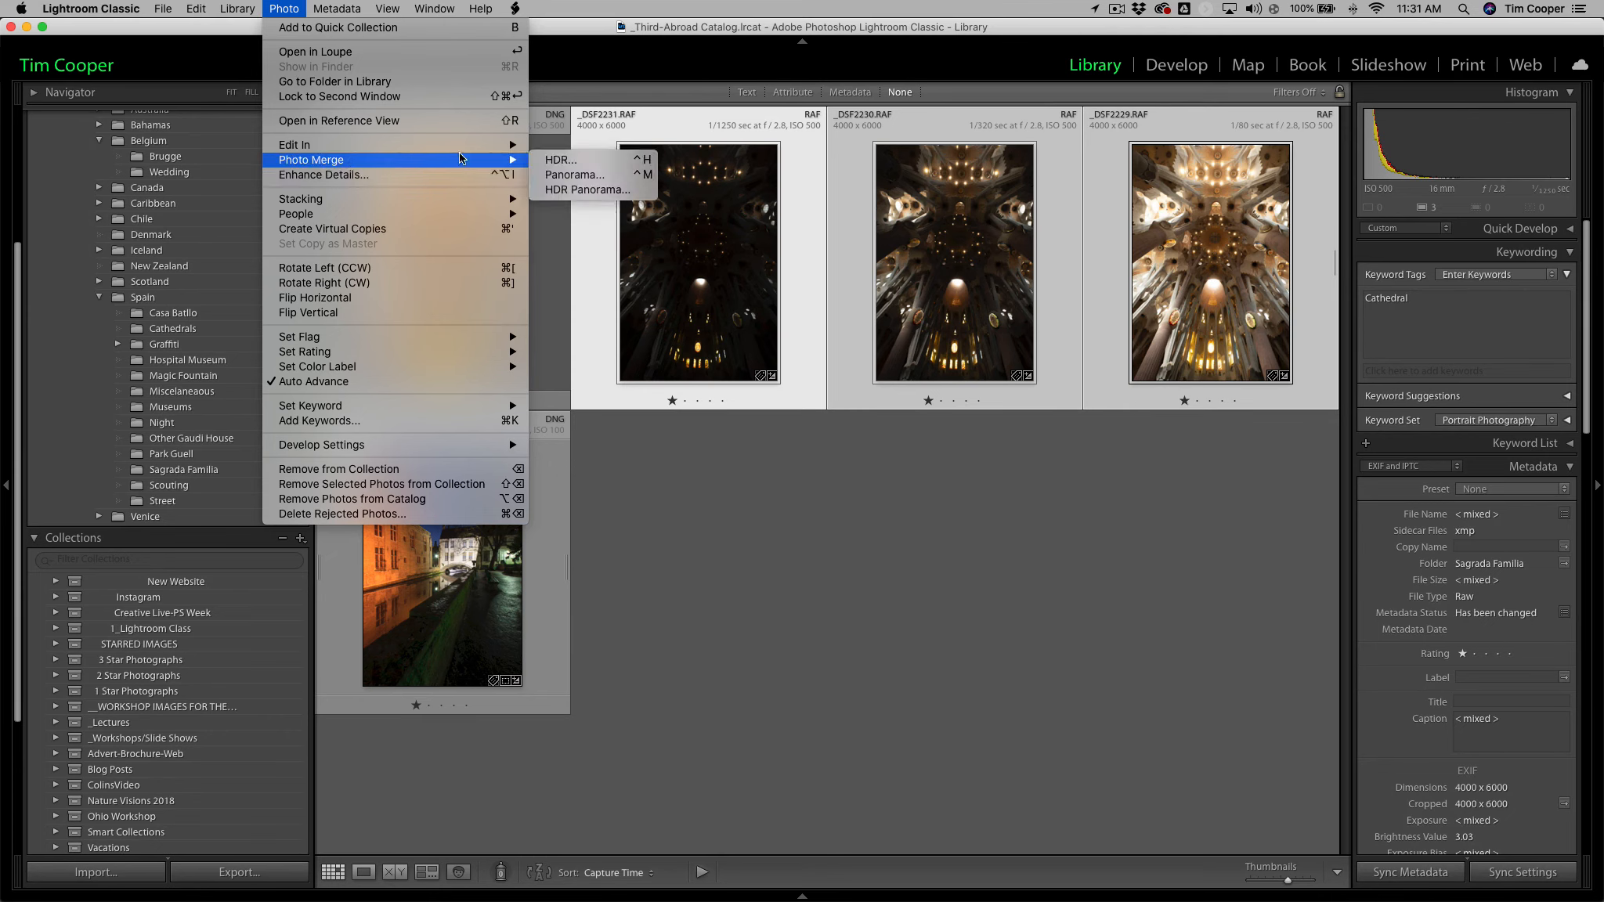